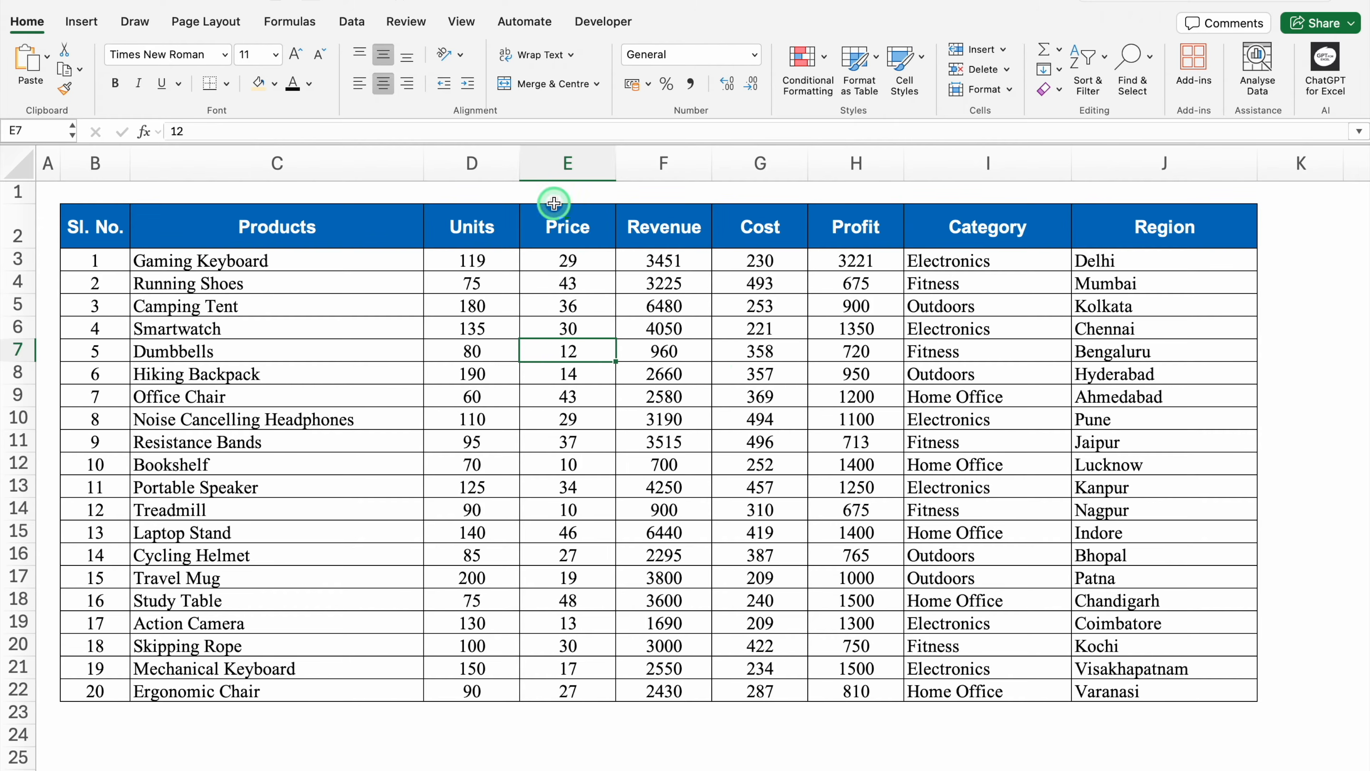
Turn on Focus Cell and select the Bookshelf product cell to highlight its row and column.
left_click(462, 22)
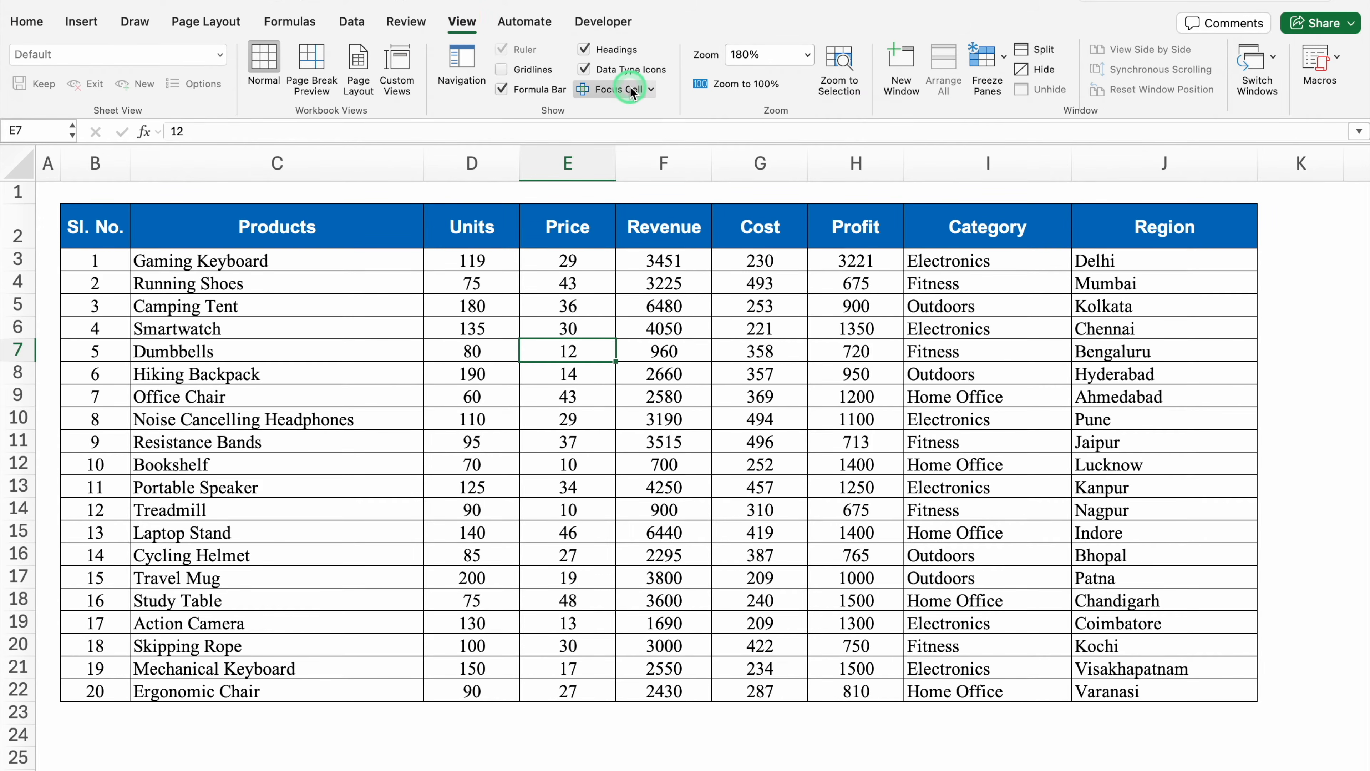
left_click(618, 90)
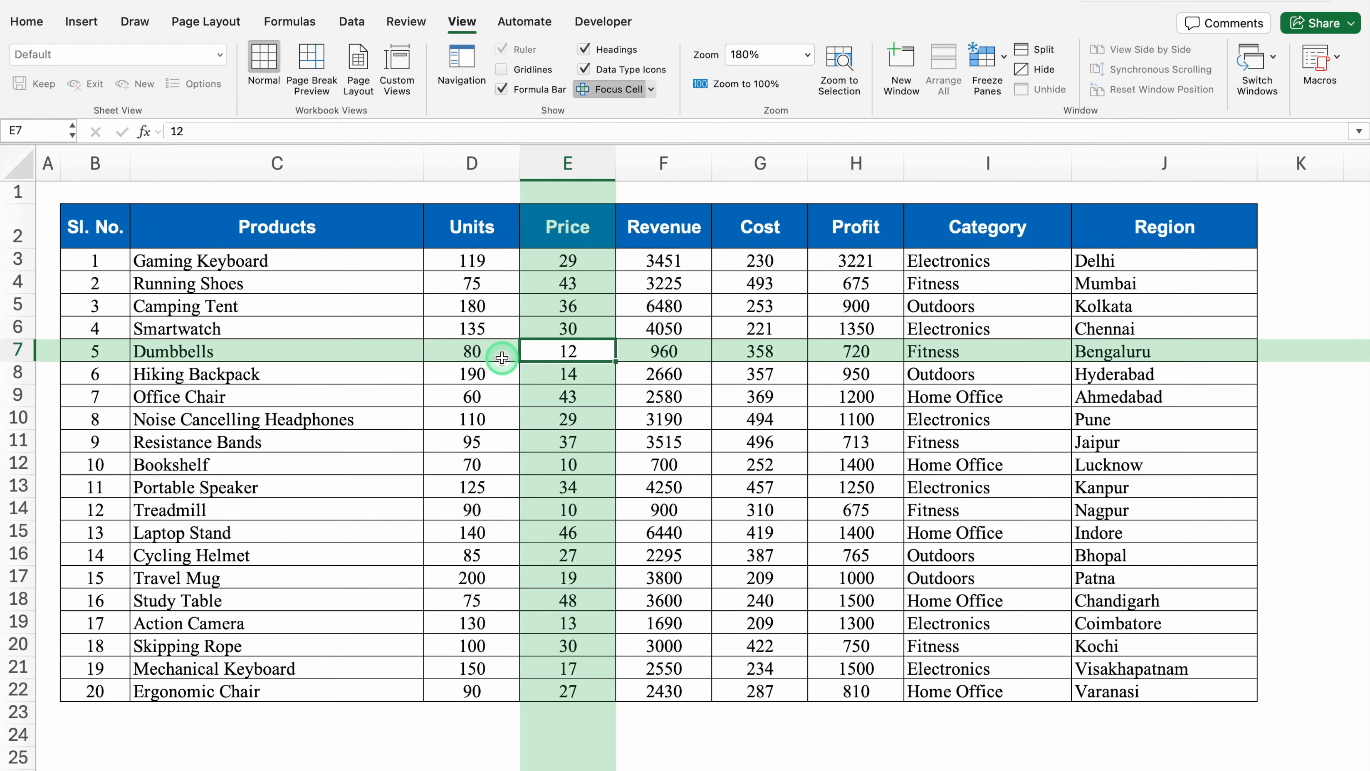
left_click(300, 464)
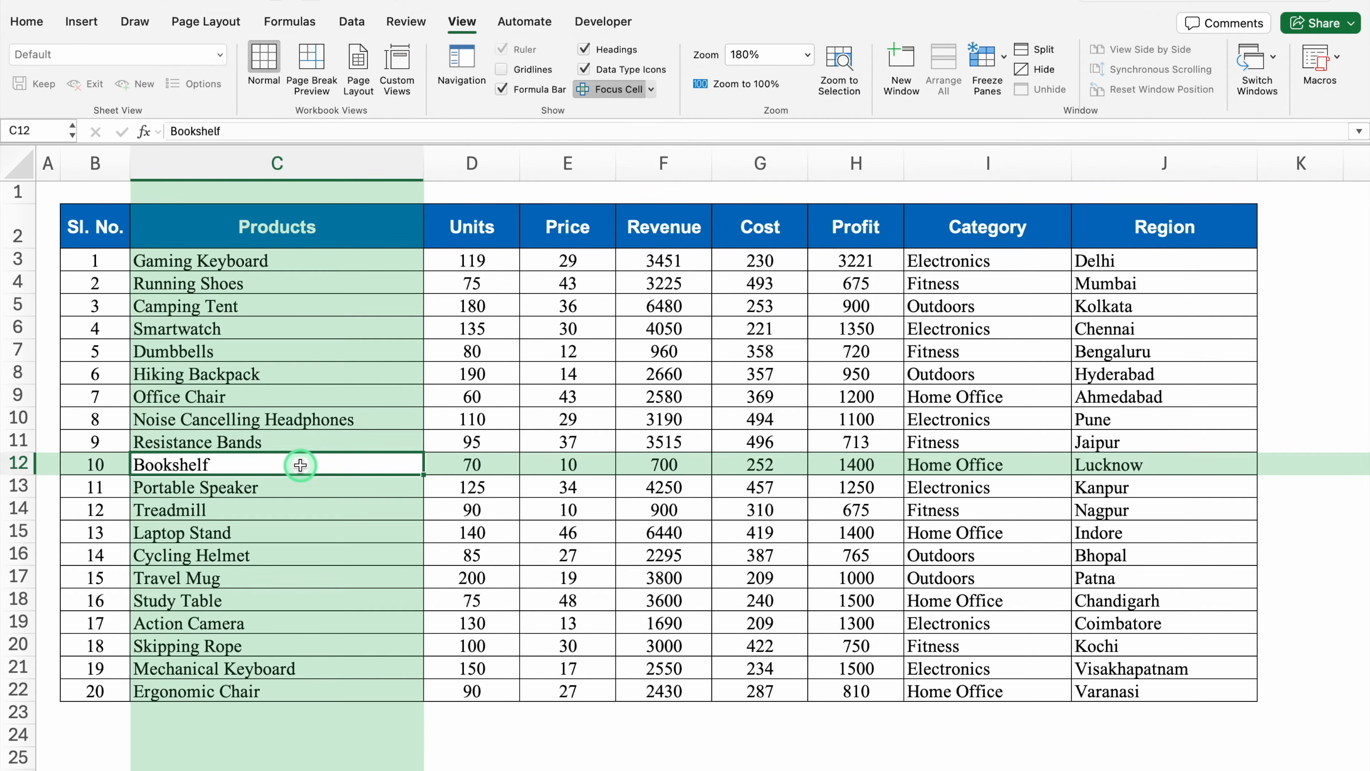
Change the Focus Cell highlight colour to a dark purple theme colour.
left_click(462, 25)
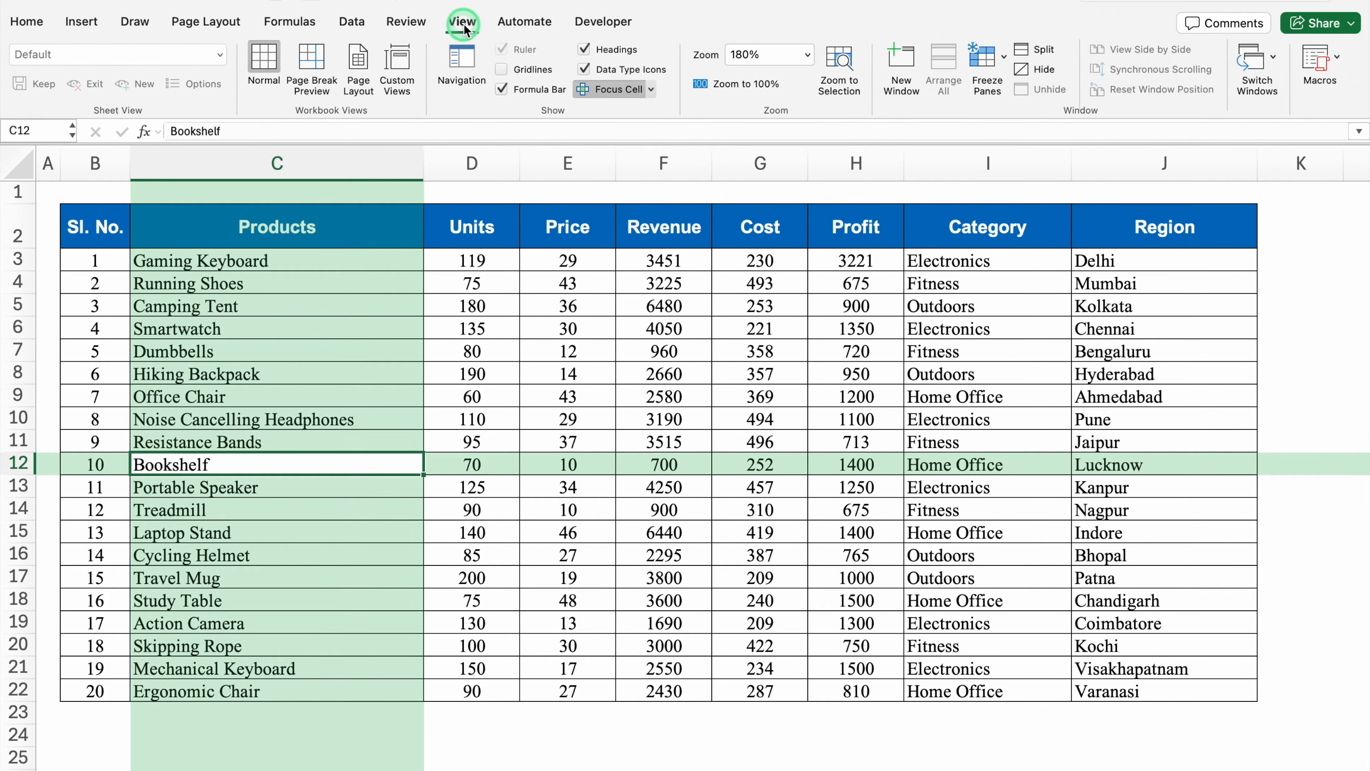
left_click(610, 91)
left_click(653, 90)
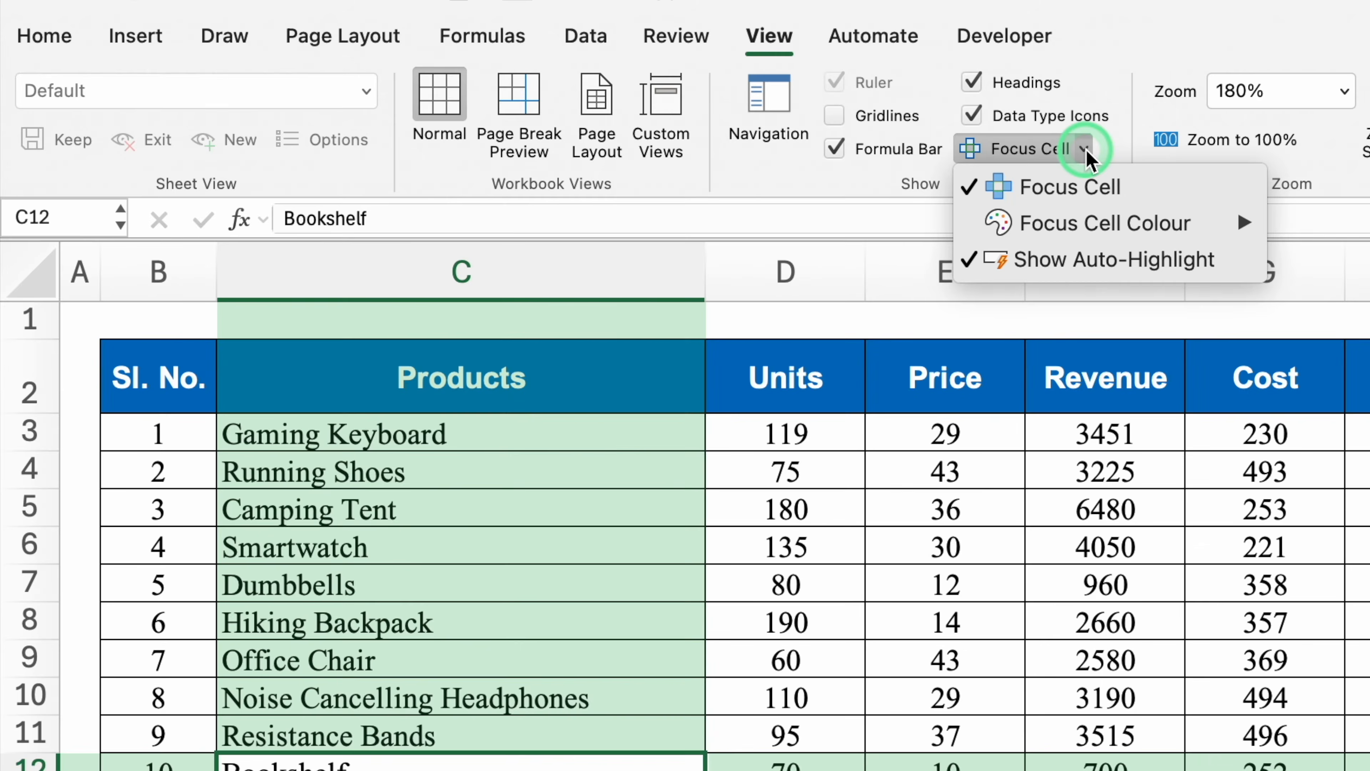
left_click(1159, 199)
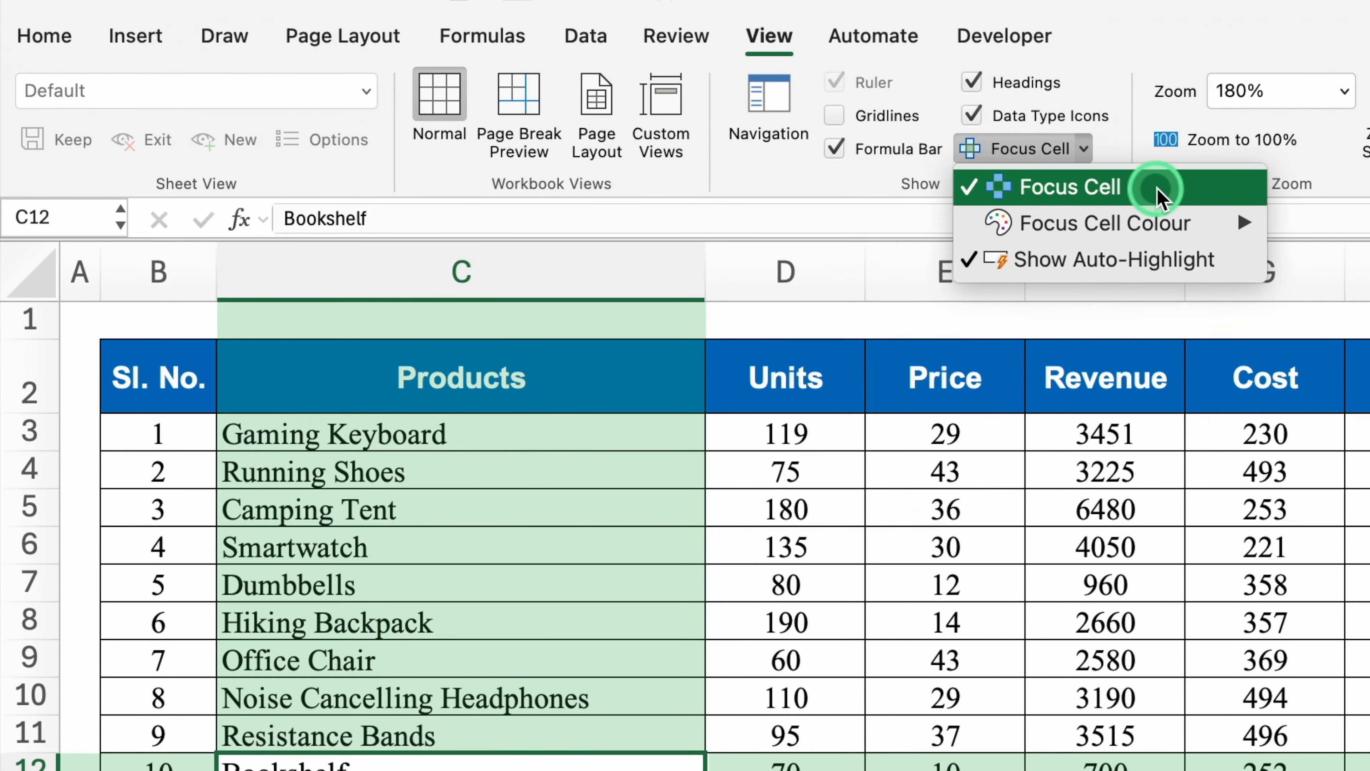
mouse_move(1197, 231)
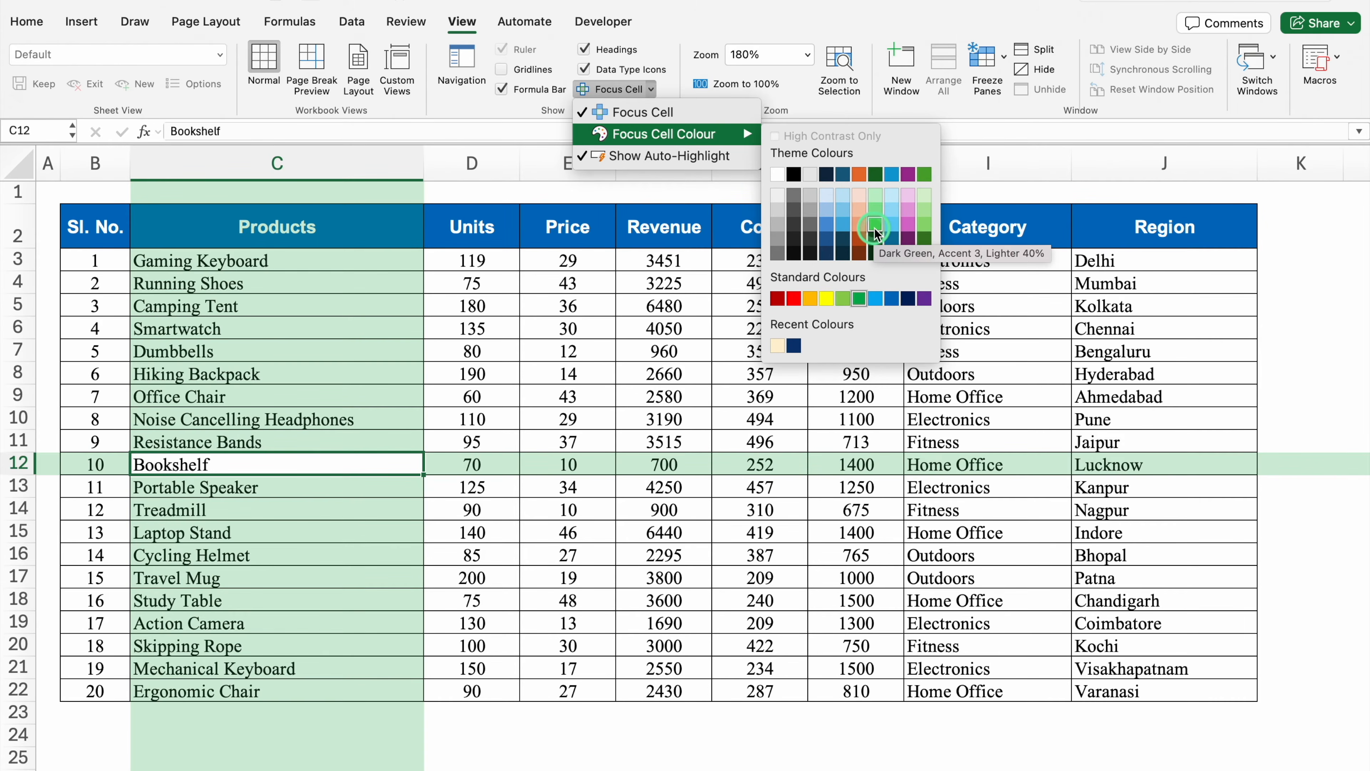
left_click(907, 237)
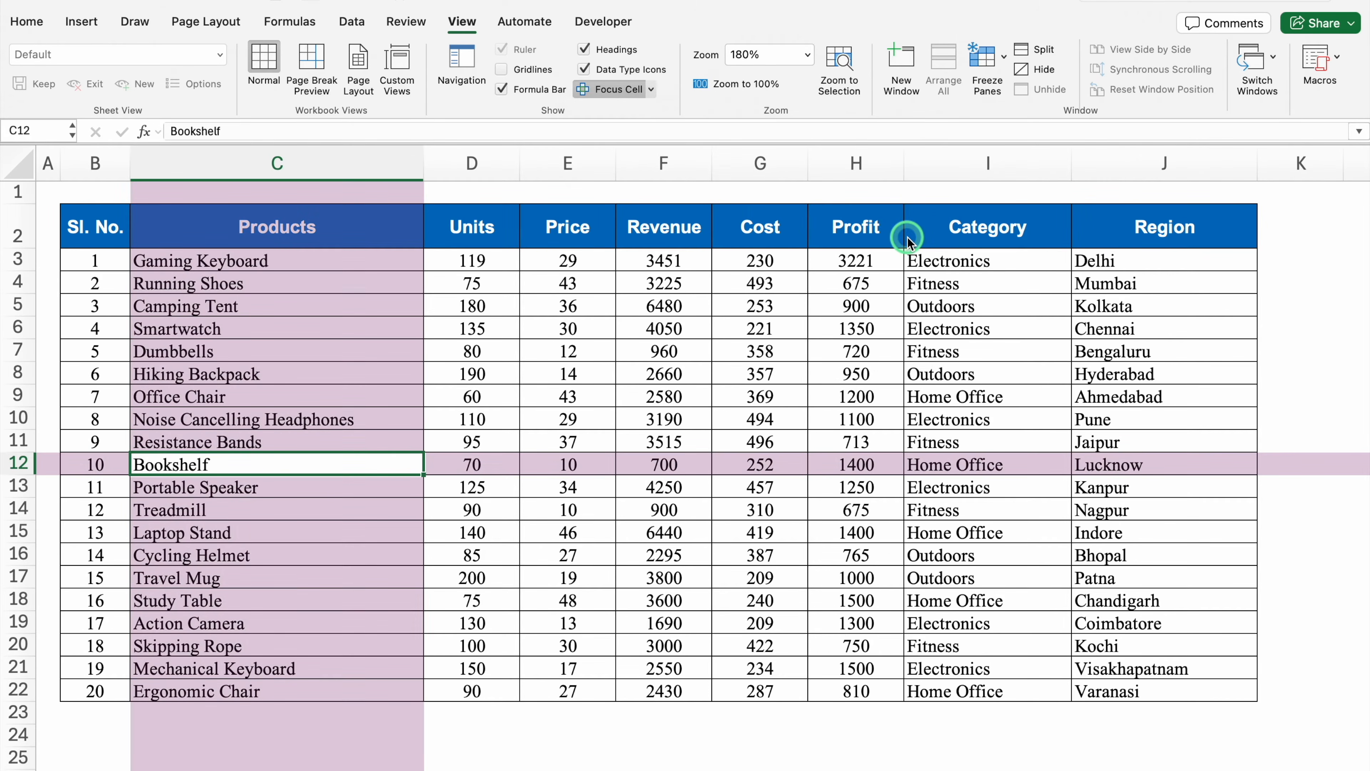
Select cells G6, F9 and E12 in turn to check the recoloured row and column highlight.
left_click(757, 327)
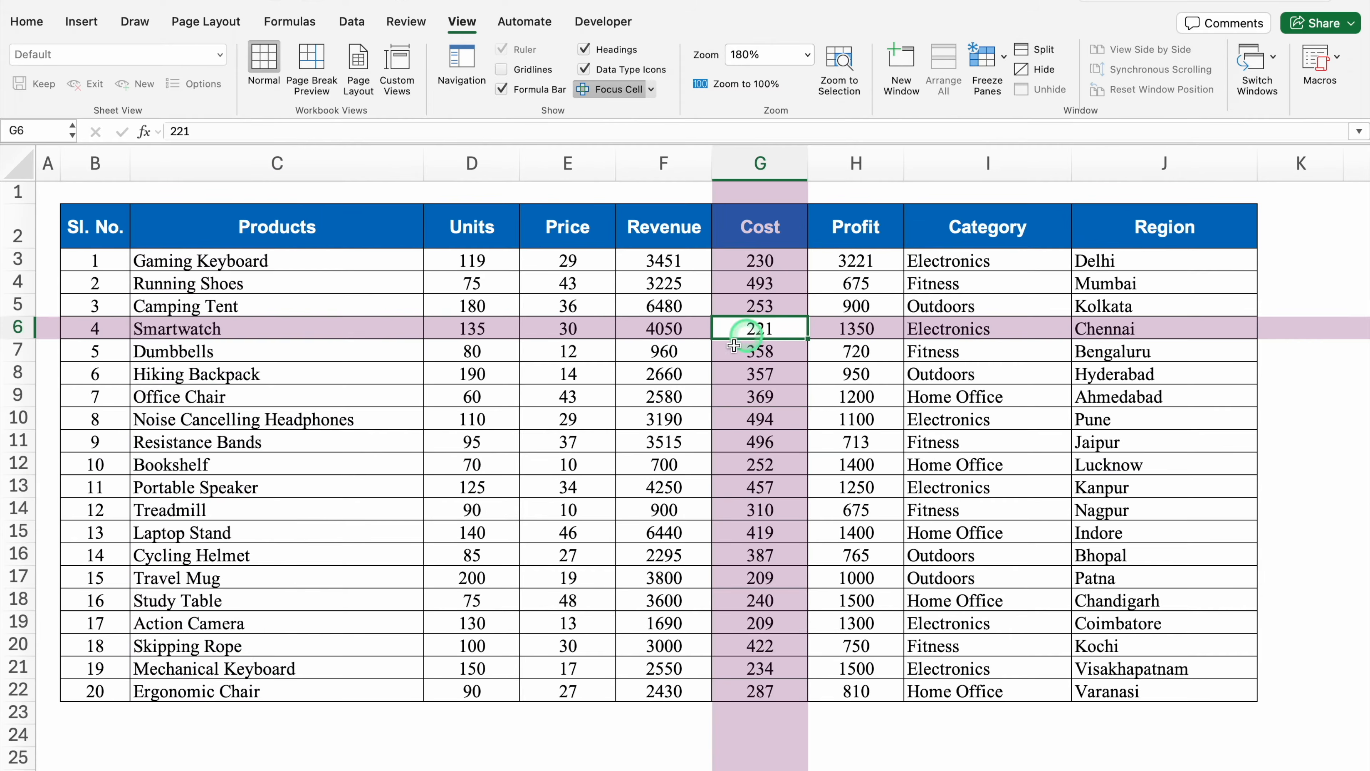
left_click(649, 397)
left_click(574, 466)
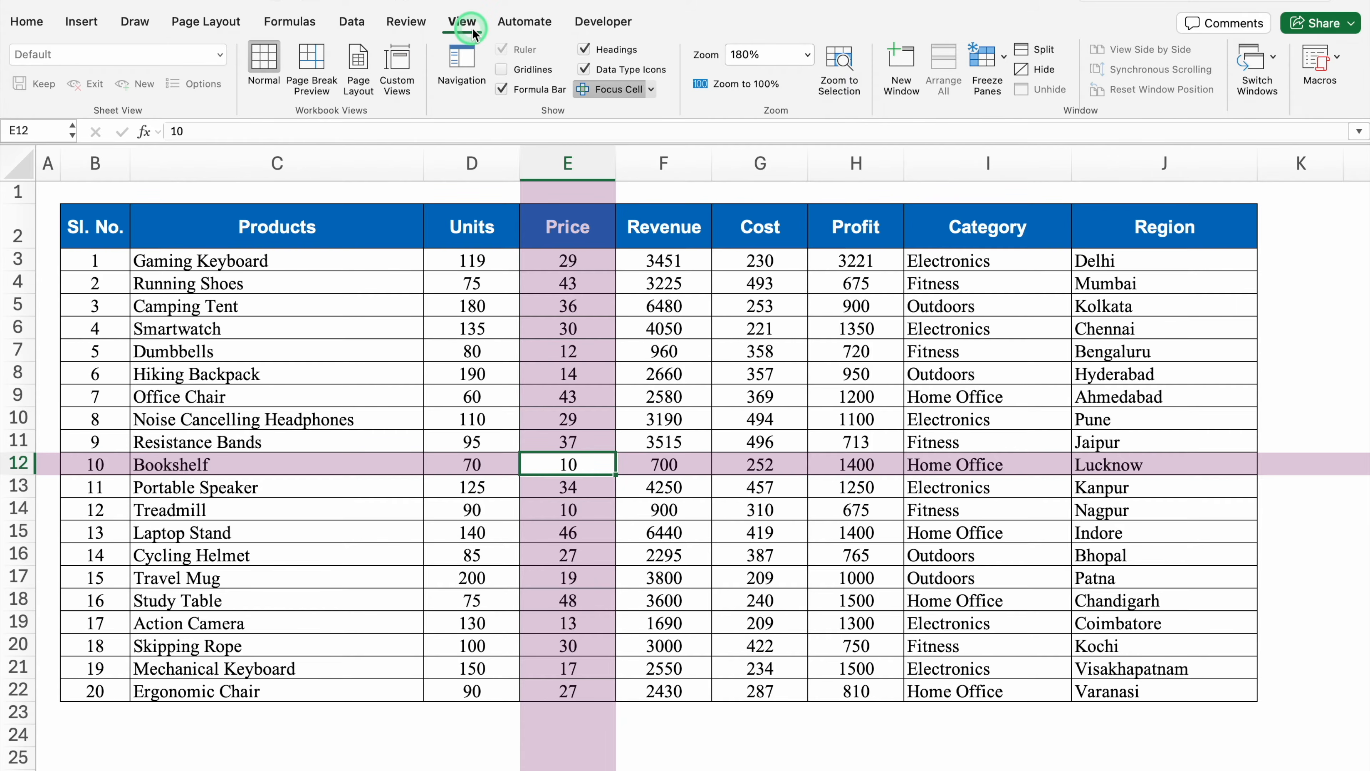
Turn off the Focus Cell highlighting and select cells in the Cost column to check it.
left_click(614, 90)
left_click(755, 393)
left_click(792, 398)
left_click(771, 487)
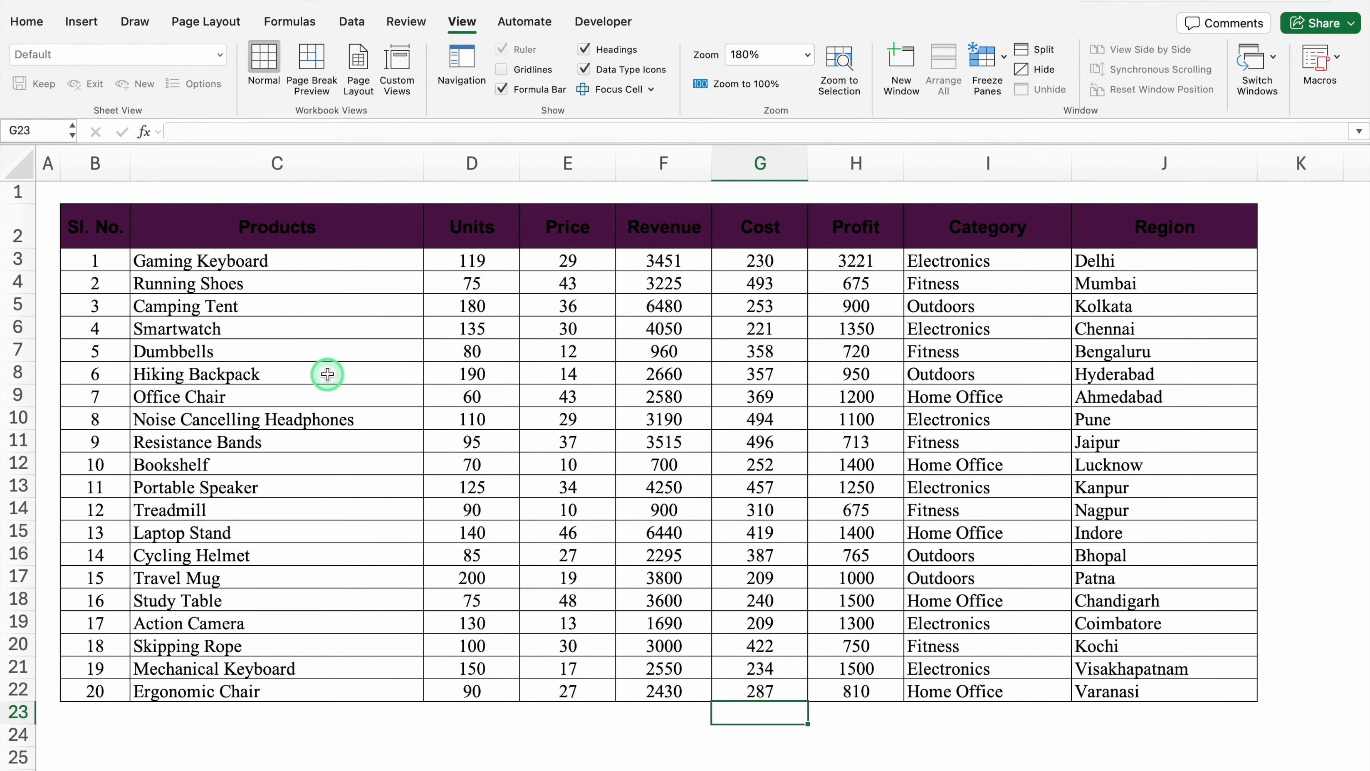
Limit the fill palette to High Contrast Only and fill the Products header cell with light orange.
left_click(310, 233)
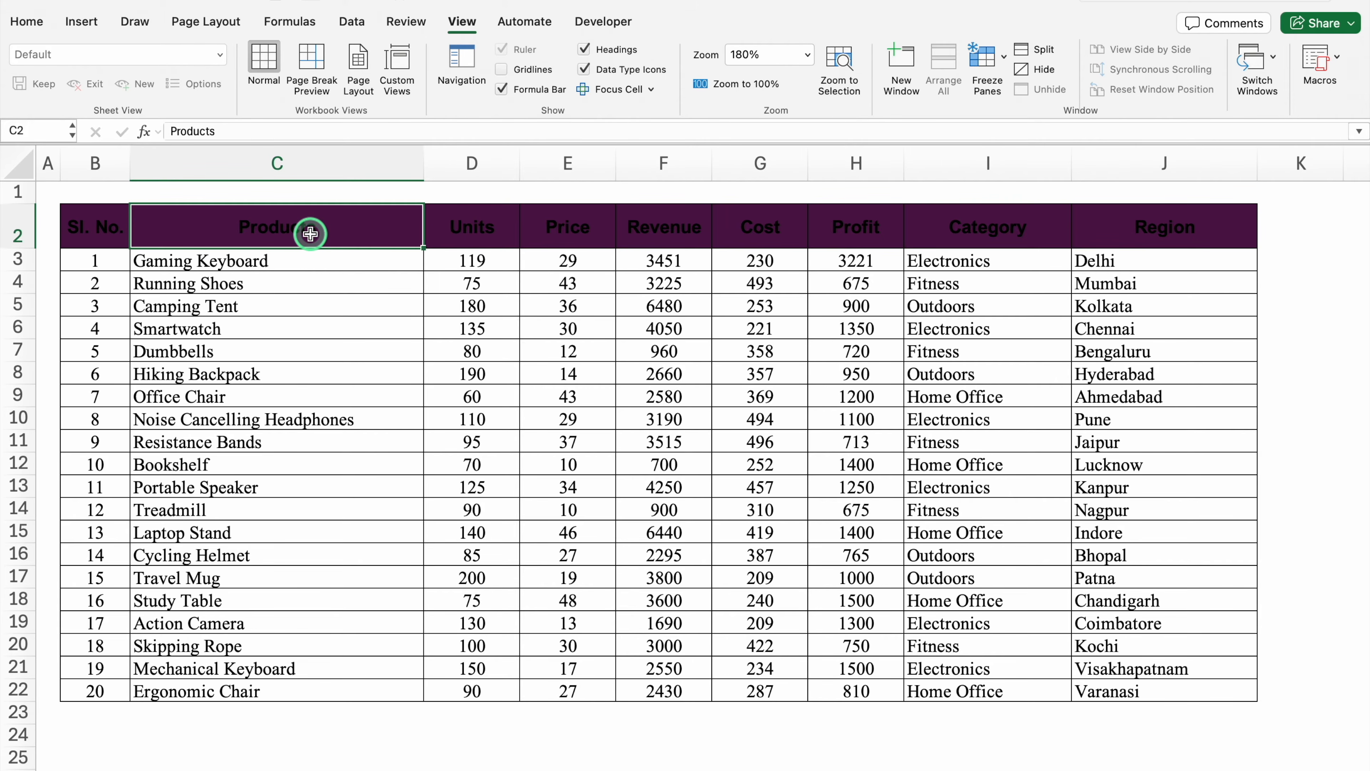
left_click(26, 21)
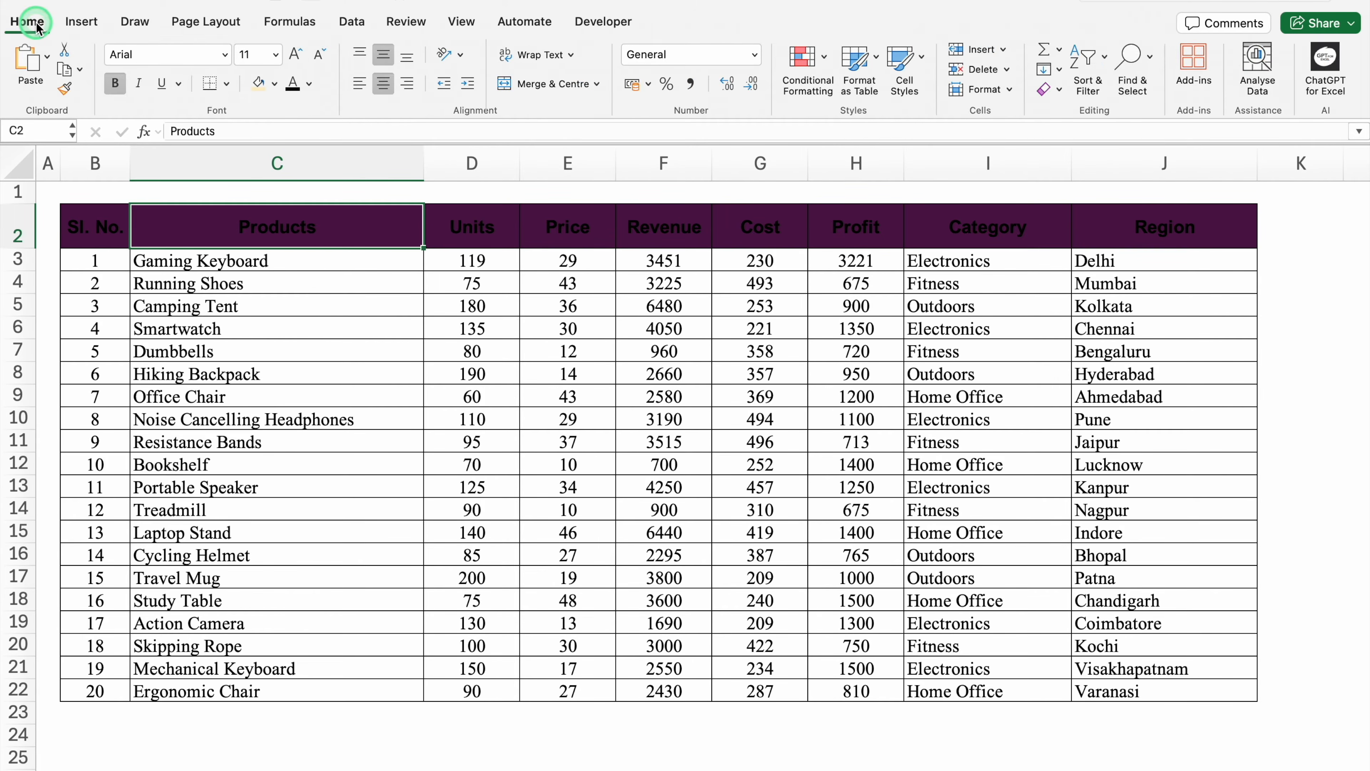
left_click(275, 83)
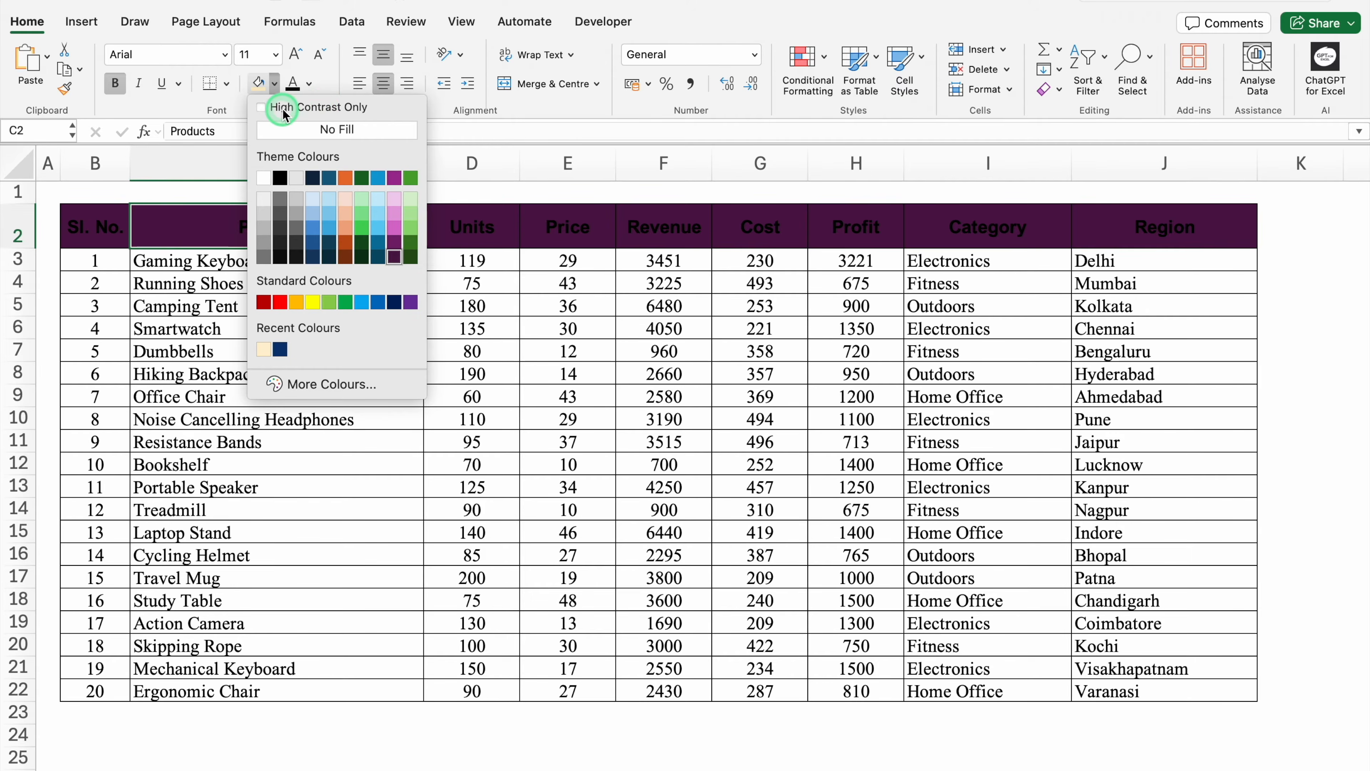
left_click(263, 110)
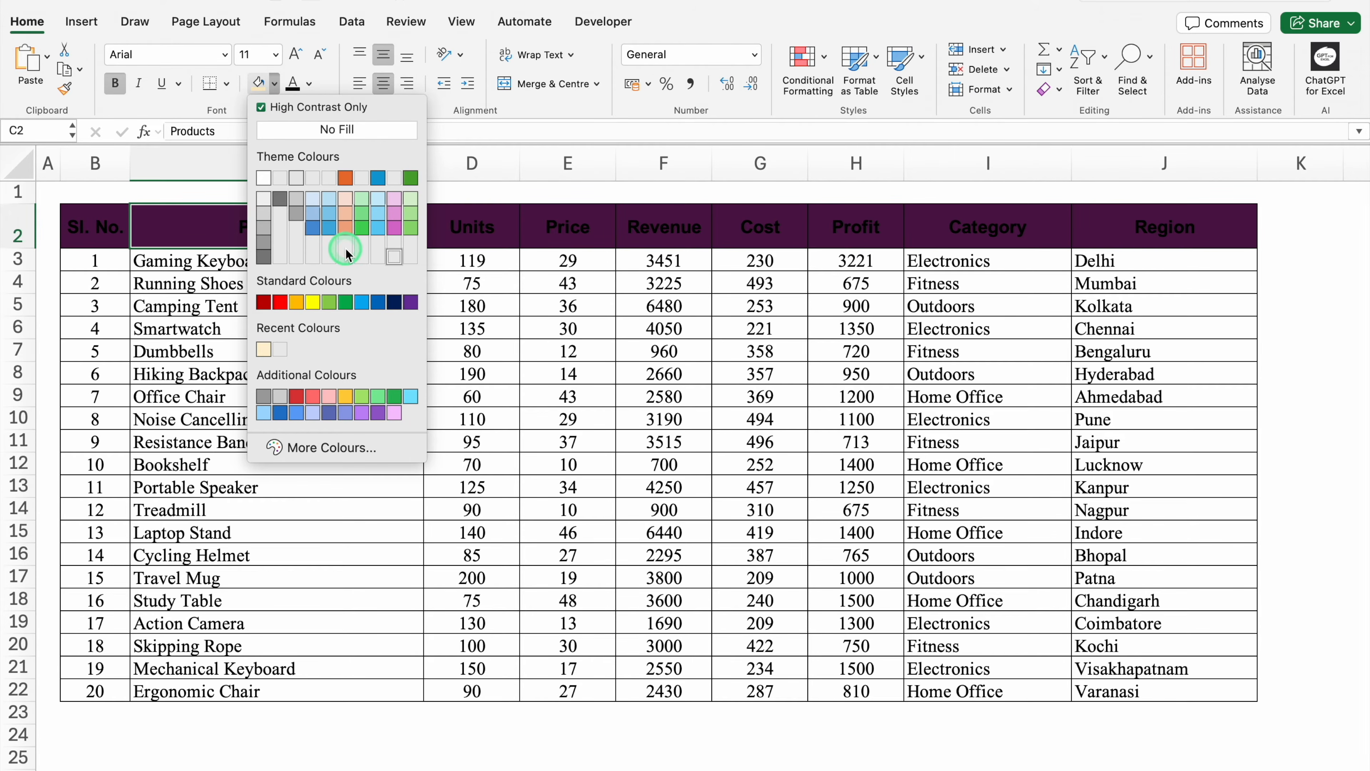
left_click(348, 228)
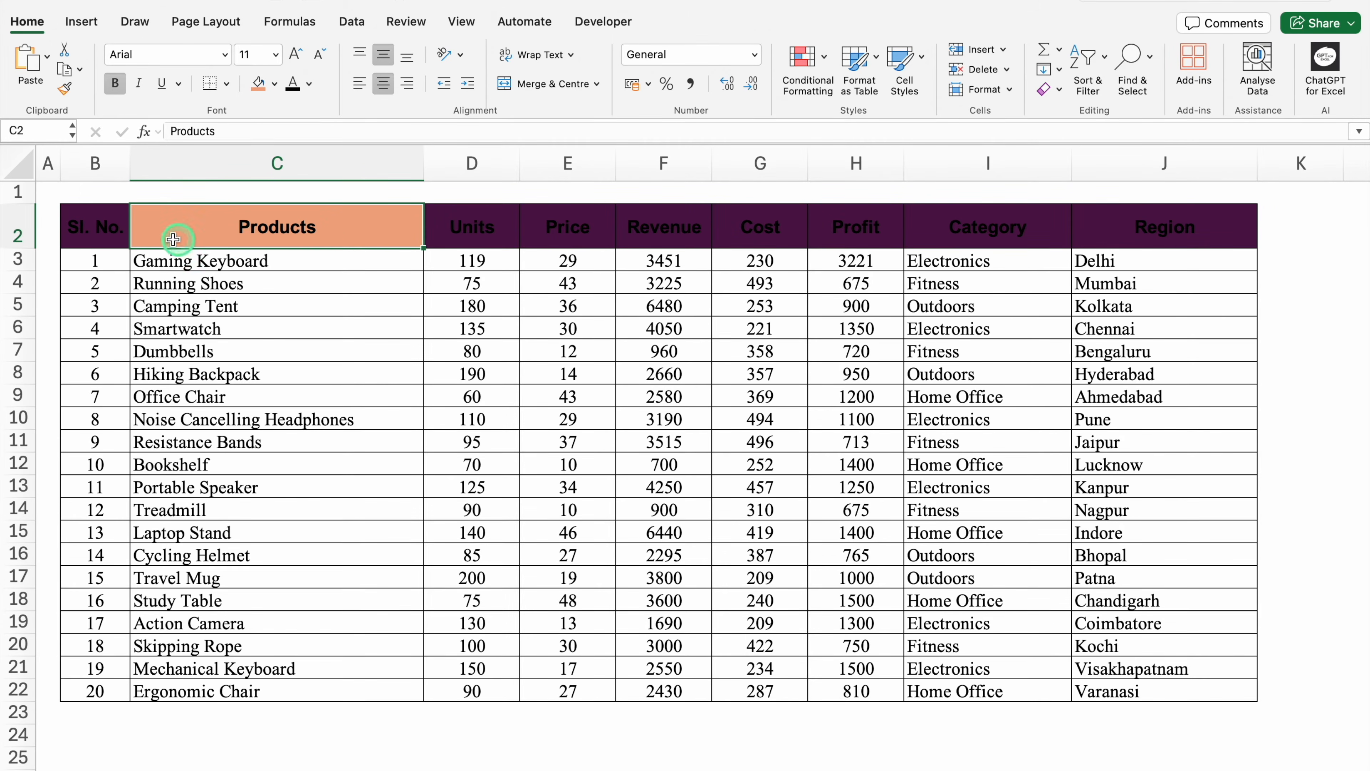
Fill the whole table header row, B2 to J2, with the standard orange colour.
left_click(108, 227)
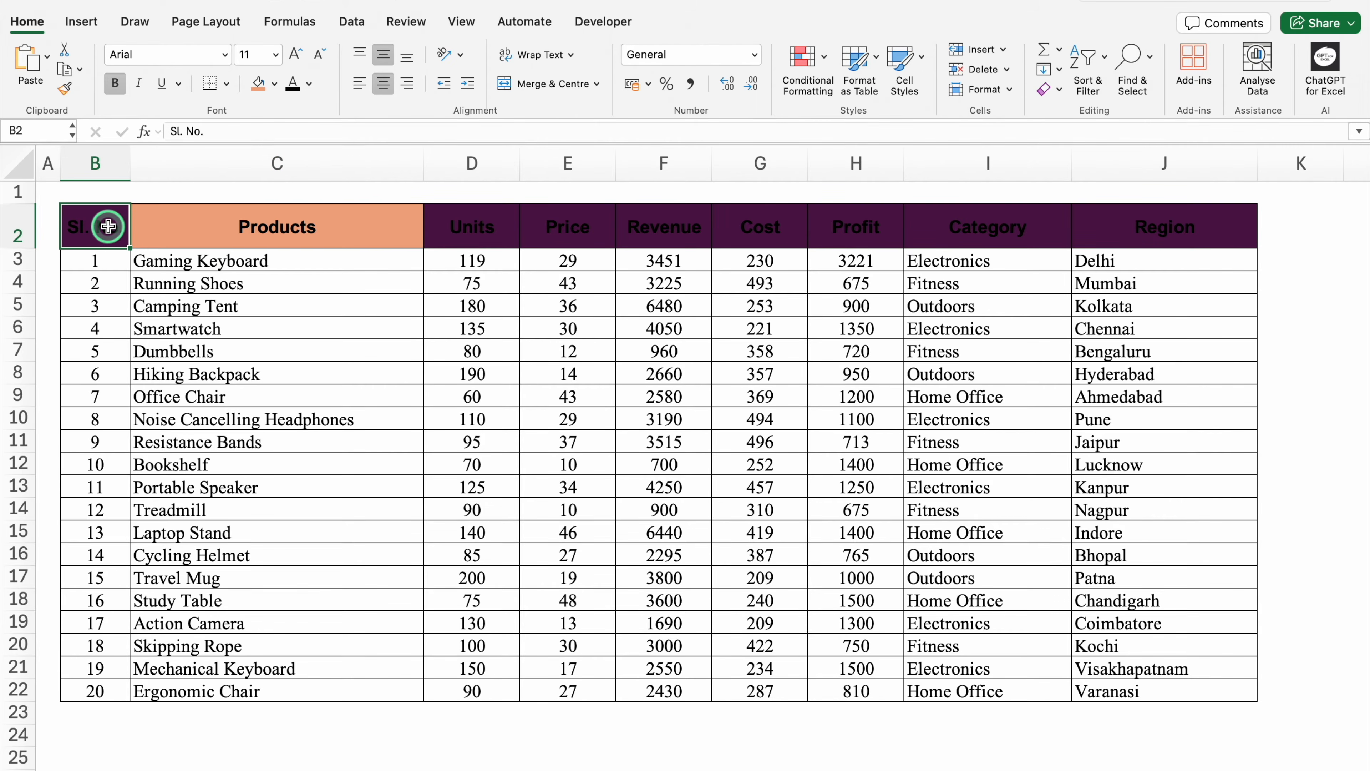
key("ctrl+shift+Right")
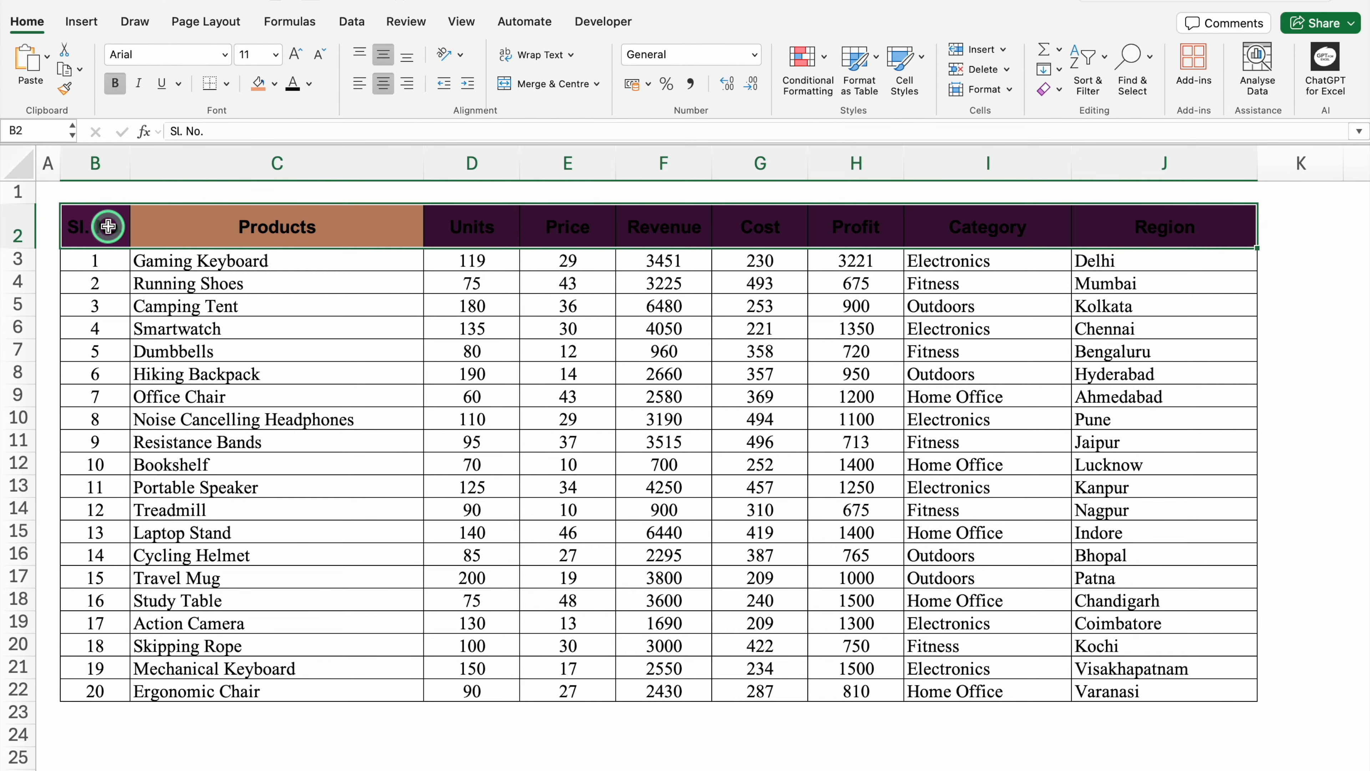
left_click(276, 83)
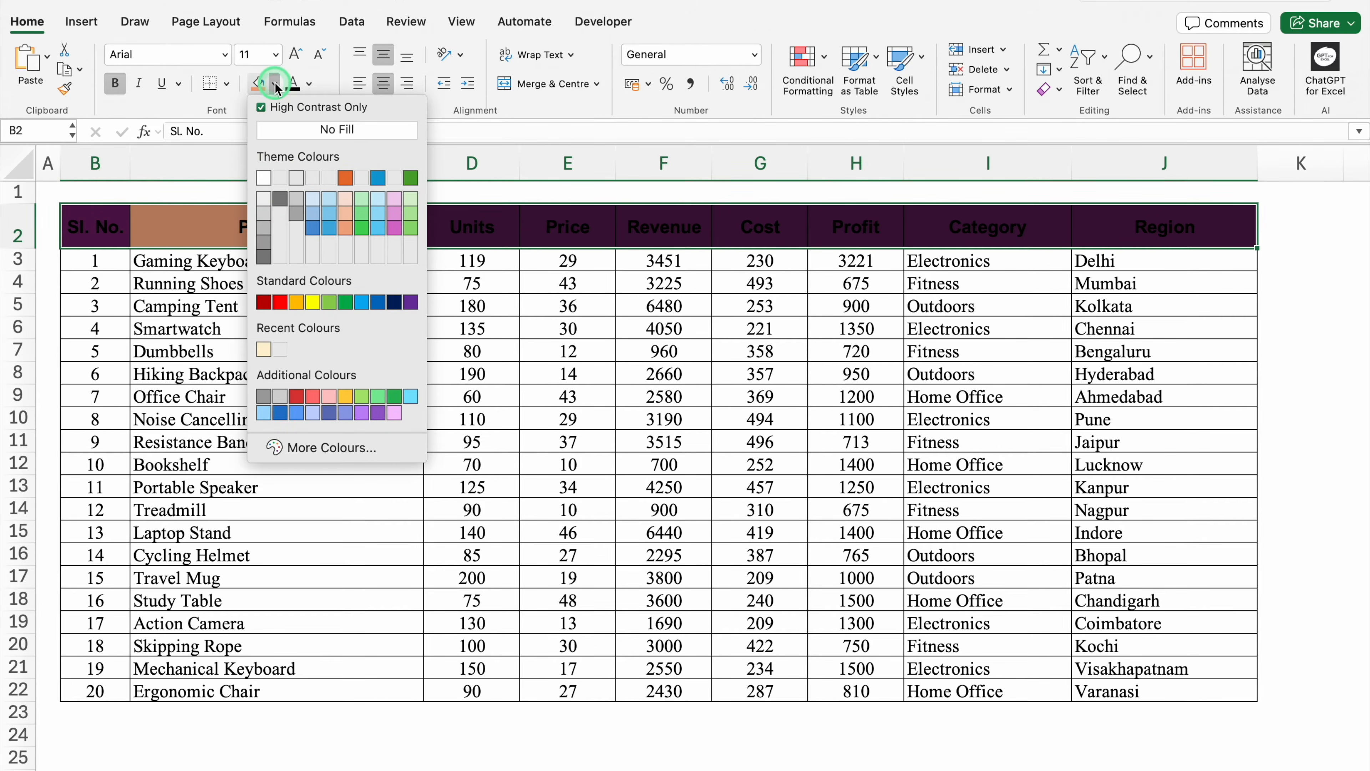
left_click(299, 301)
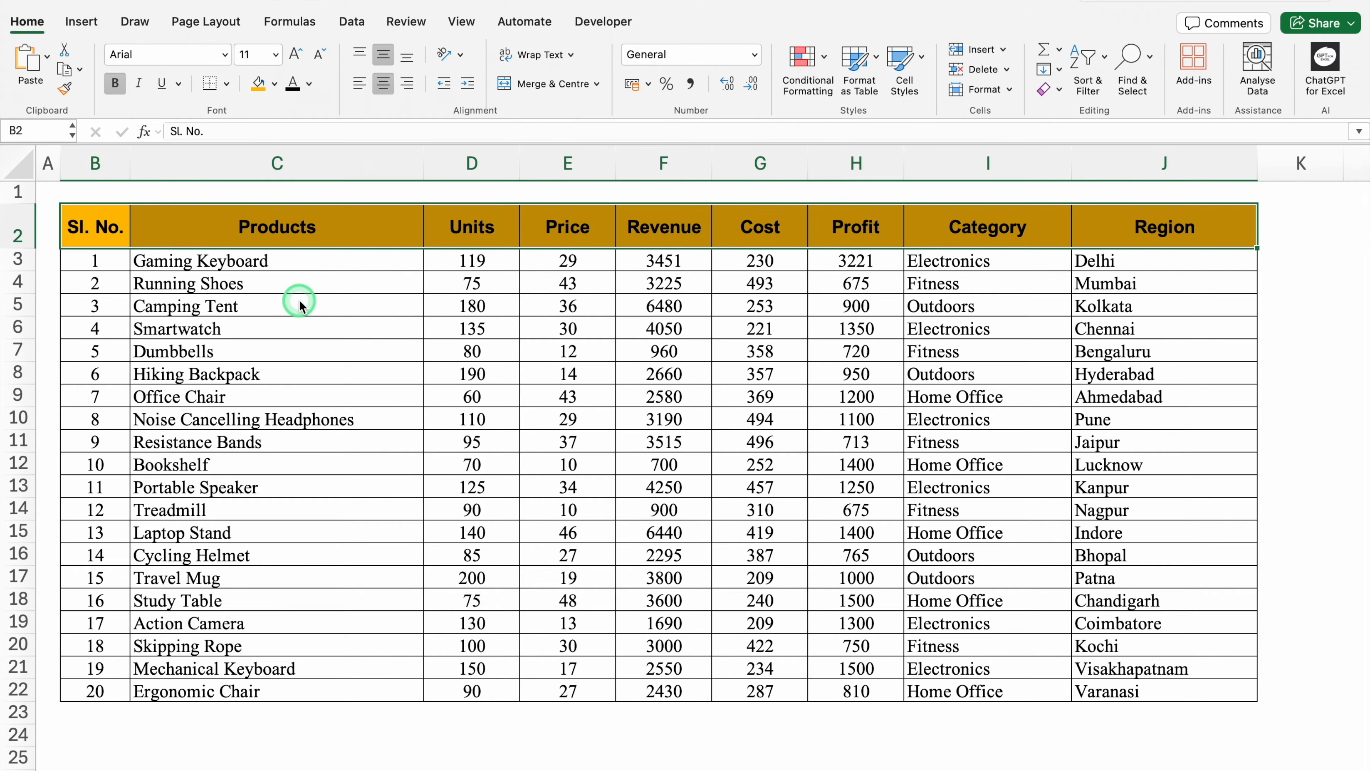
With the Products header cell selected, turn off the High Contrast Only option for fill colours.
left_click(346, 239)
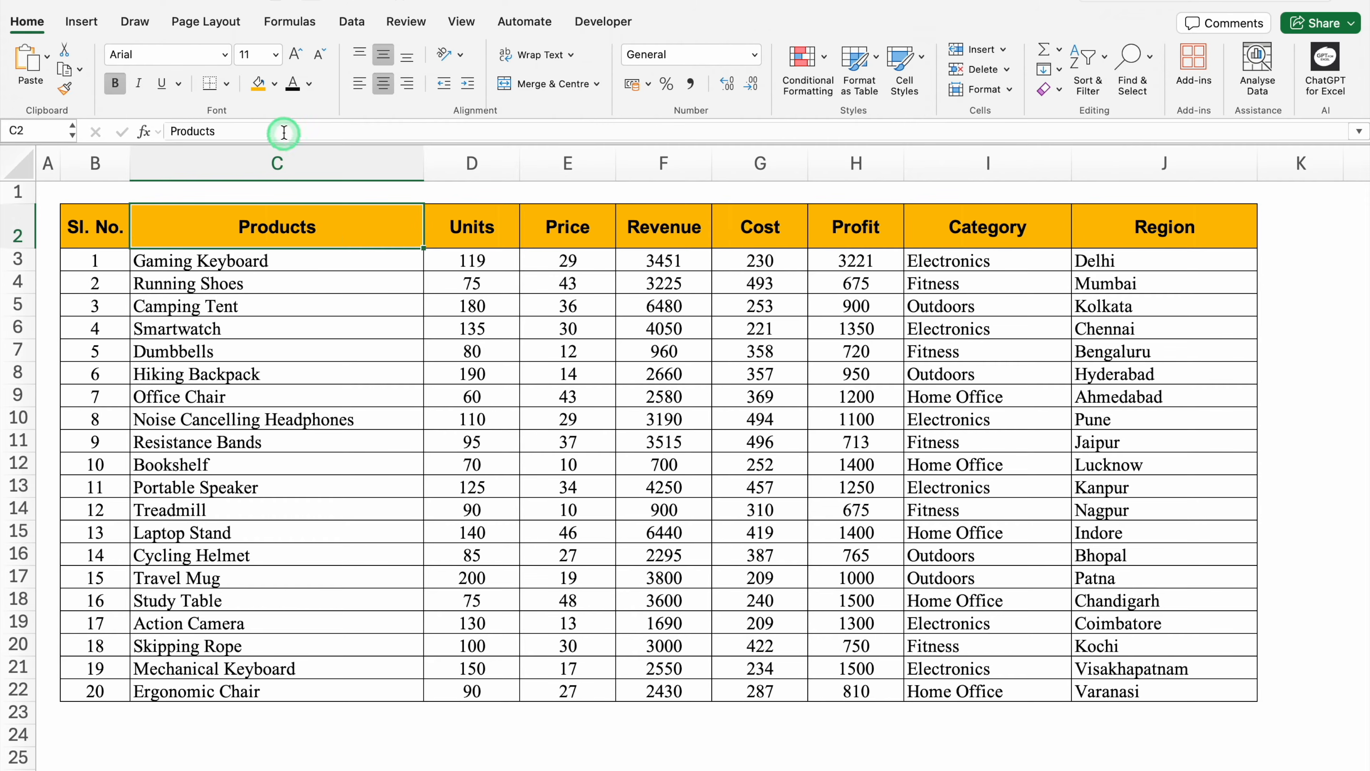
left_click(277, 88)
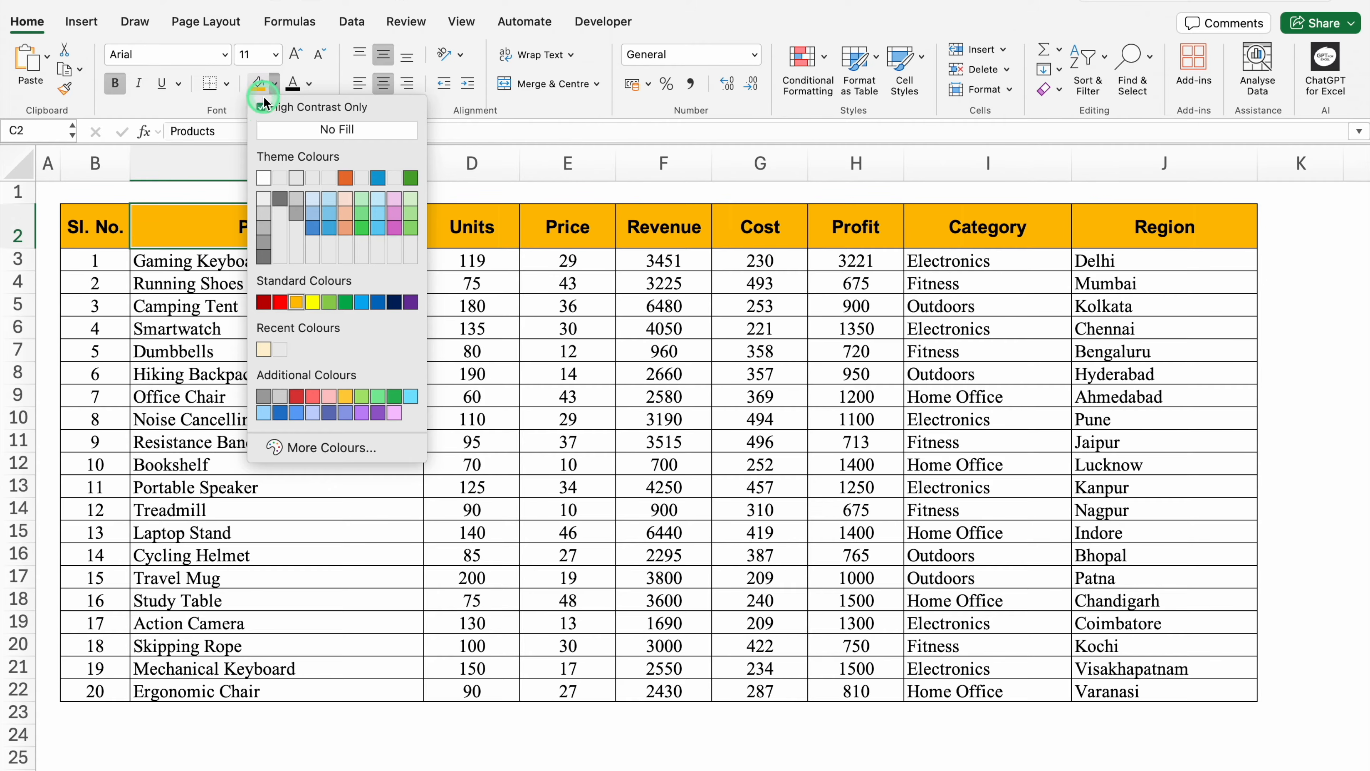
left_click(262, 109)
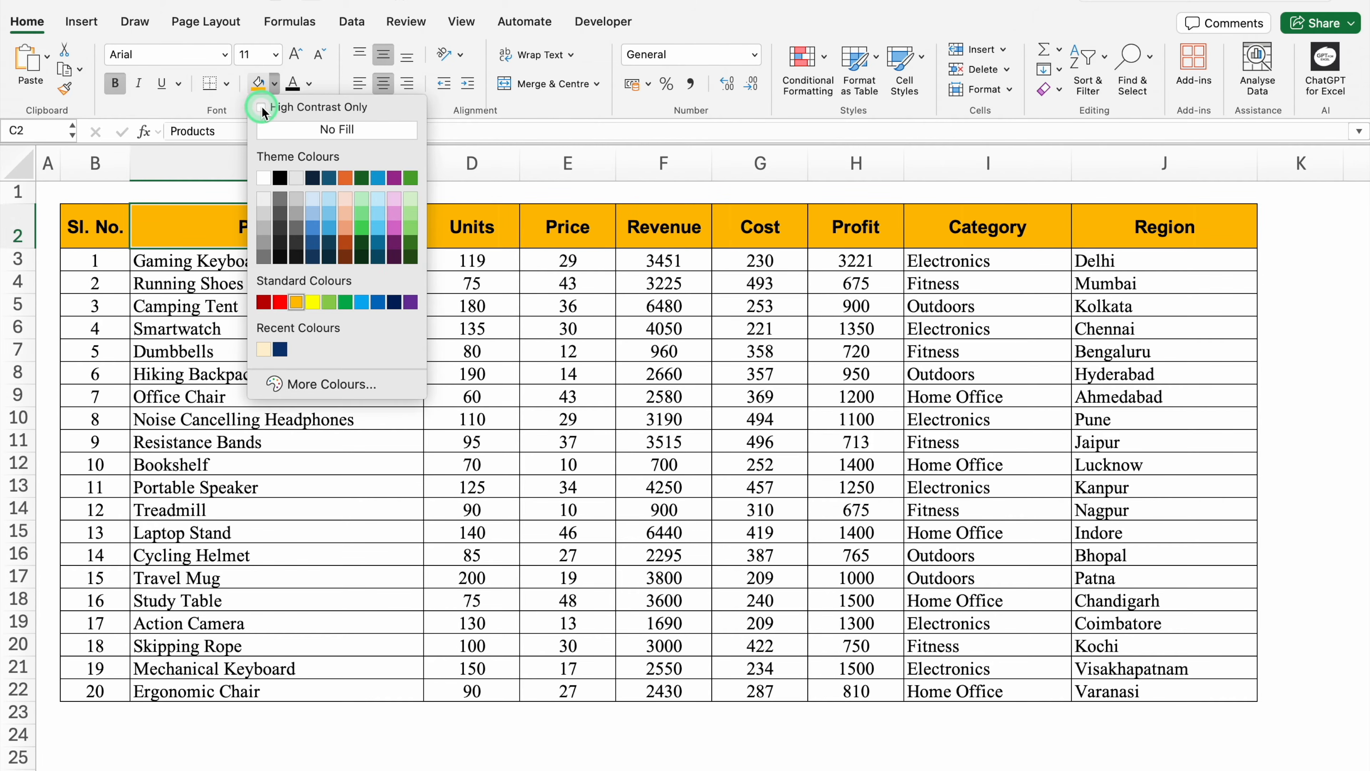
left_click(458, 218)
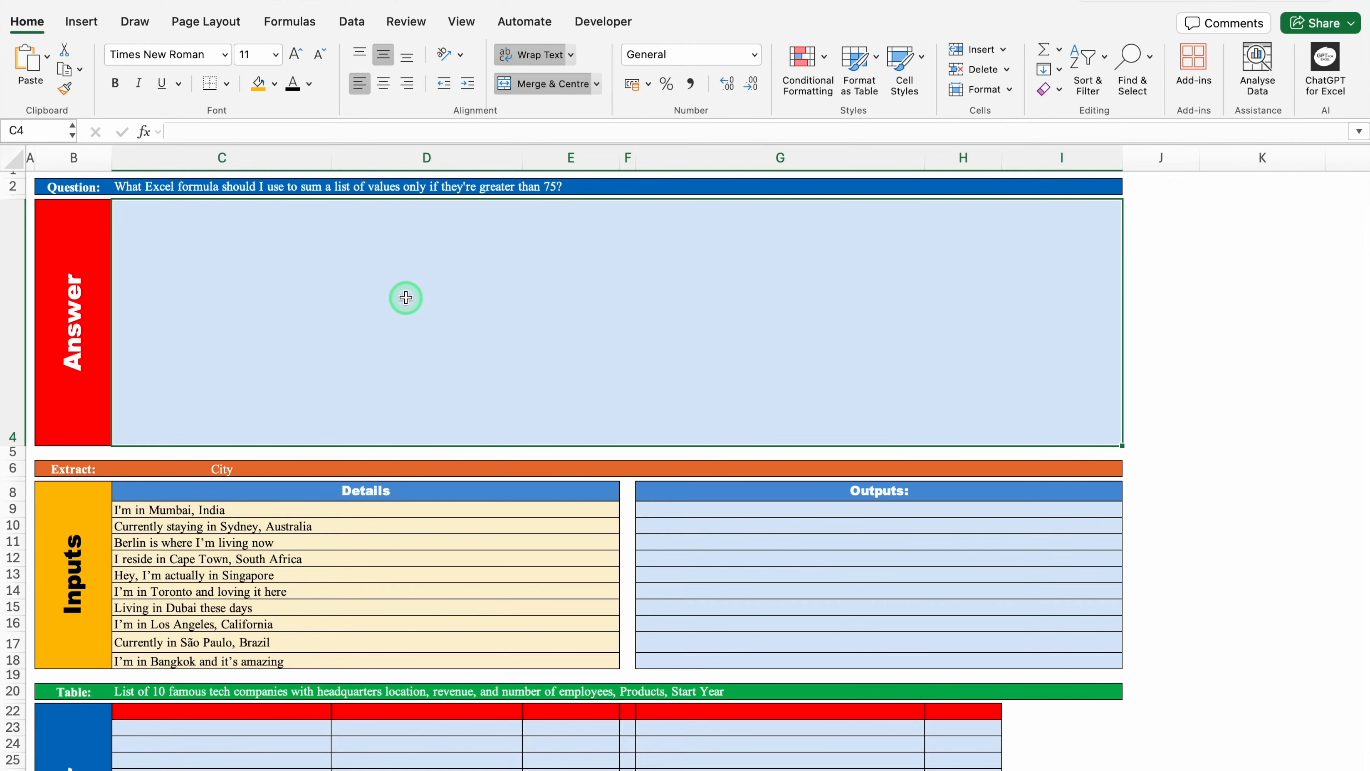
Enter the formula =AI.ASK(C2) in the Answer cell C4 to answer the question in C2.
type("=AI")
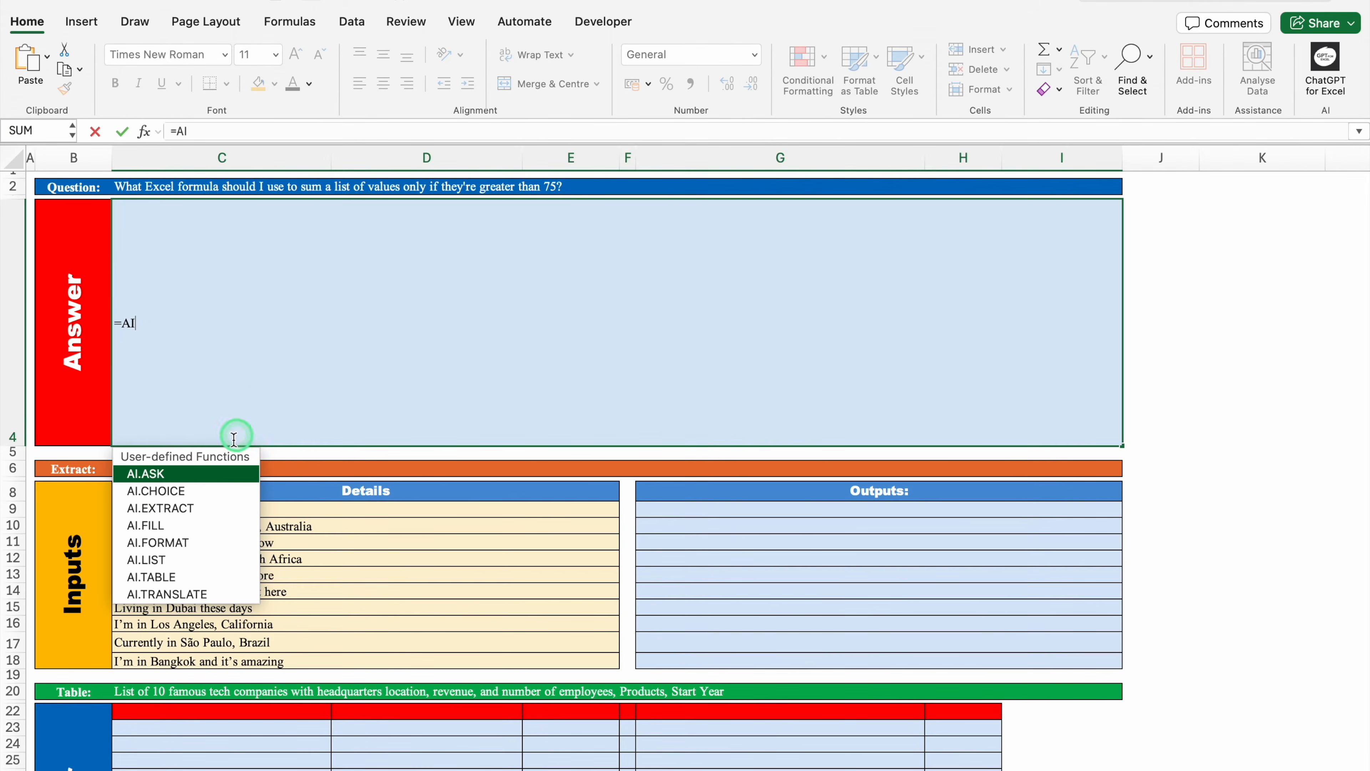
double_click(200, 479)
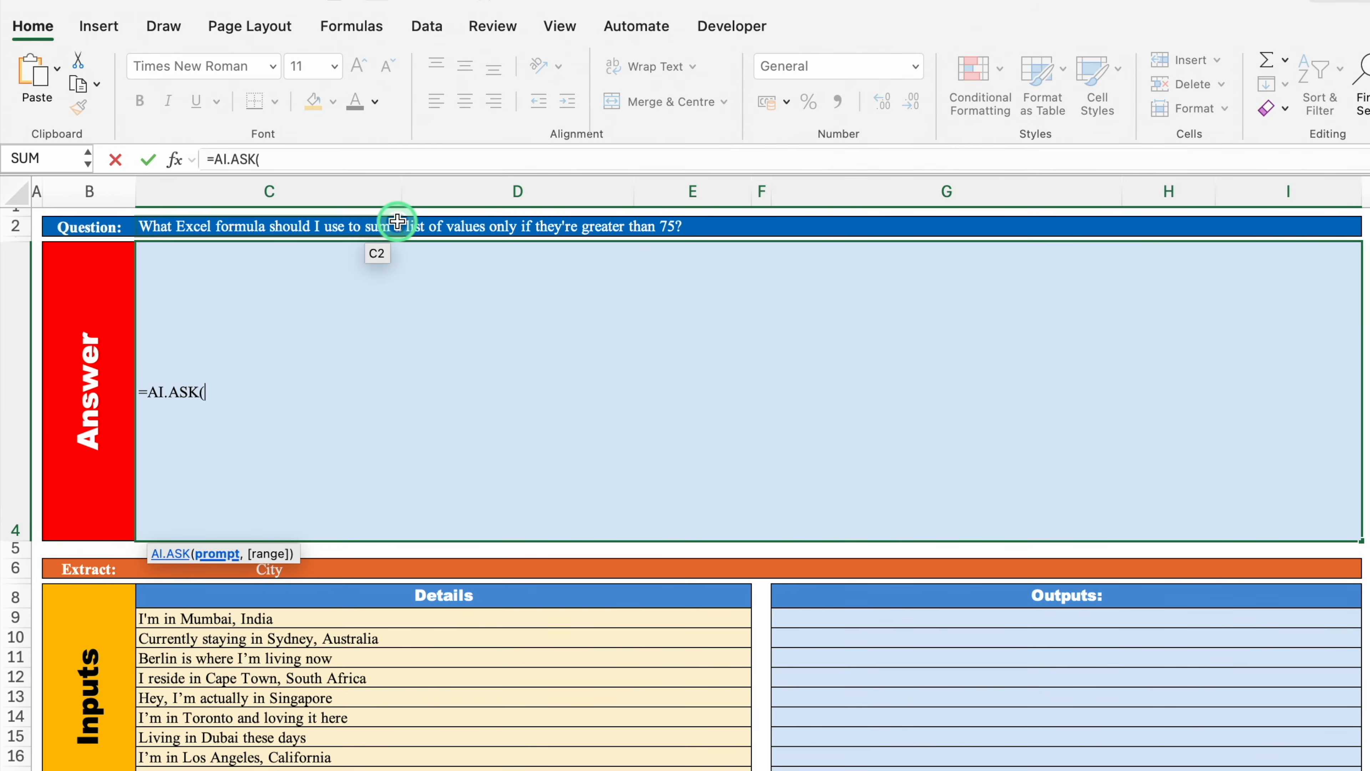
left_click_drag(397, 221, 634, 225)
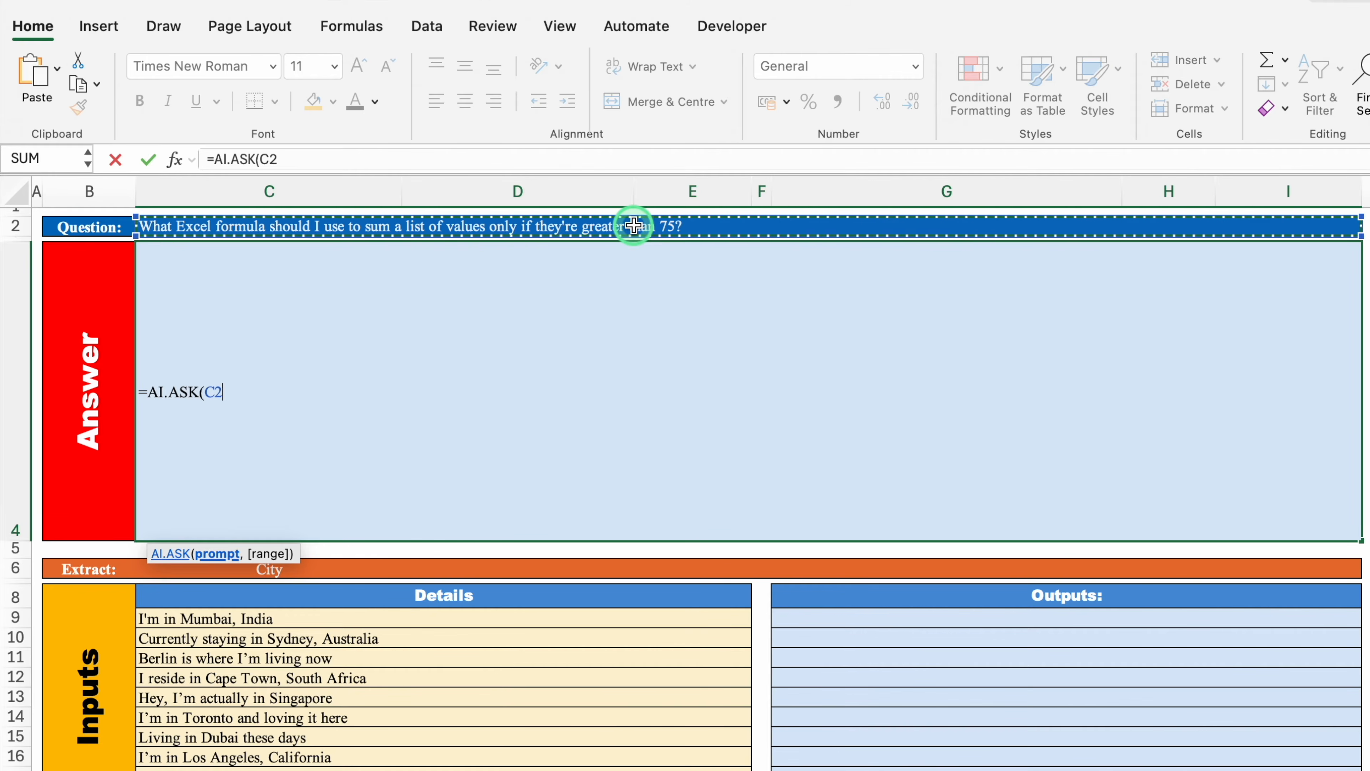
type(")")
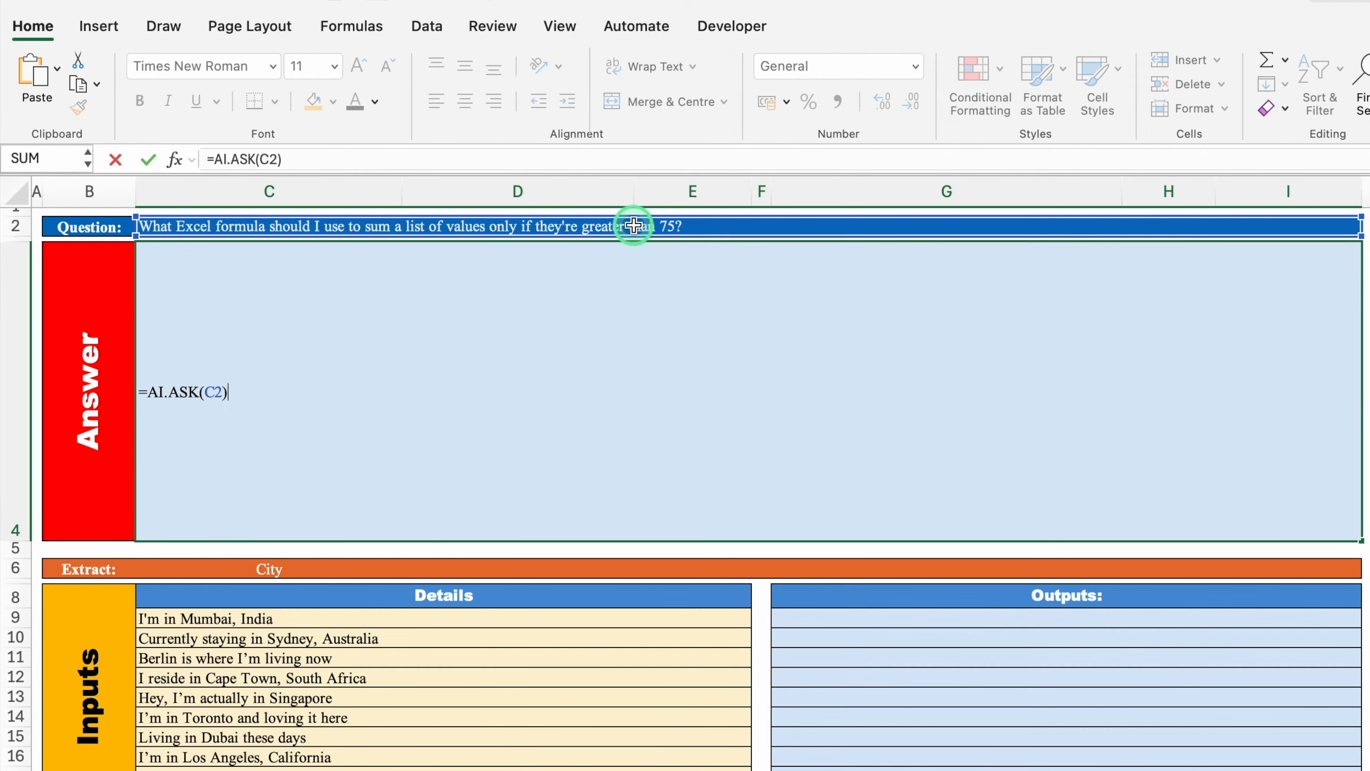
key("Return")
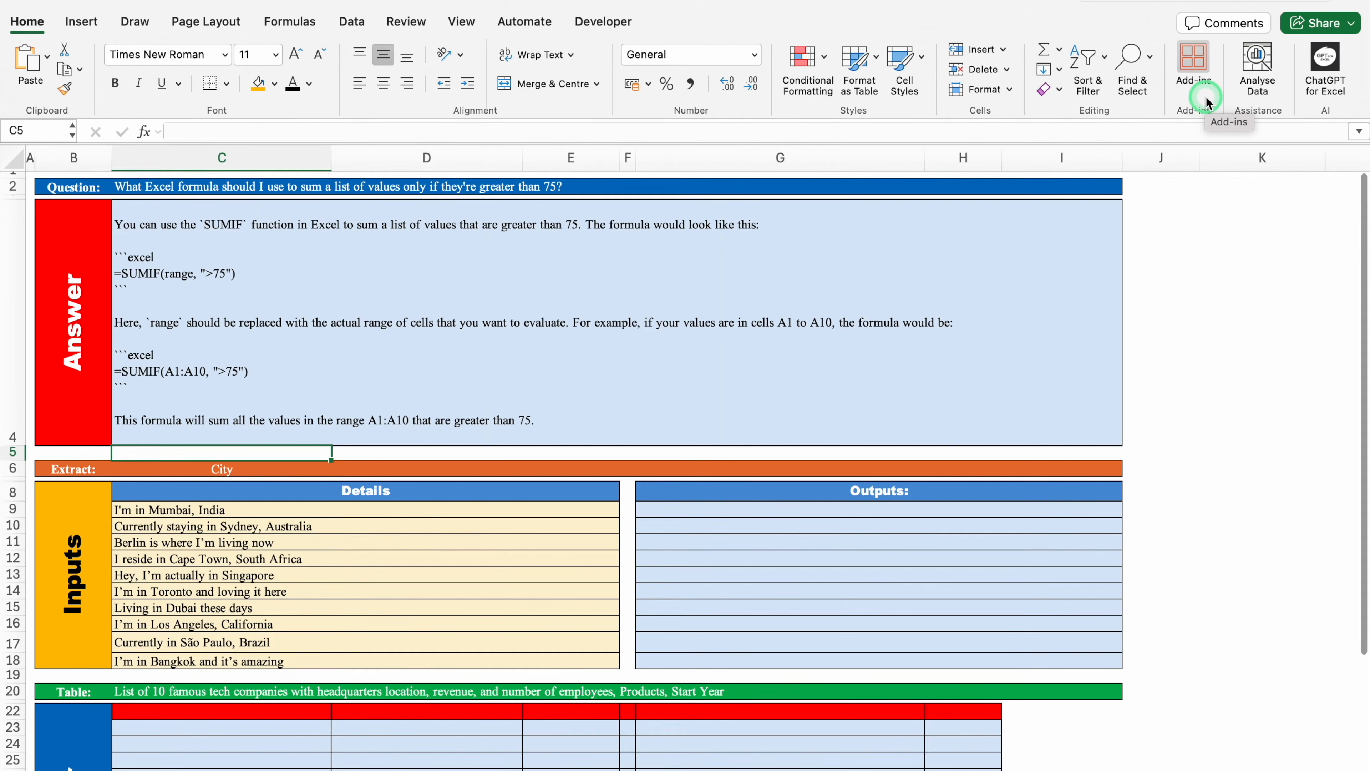
Search the Office Add-ins store for "Chat gpt" and look over the ChatGPT add-ins for Excel.
left_click(1196, 70)
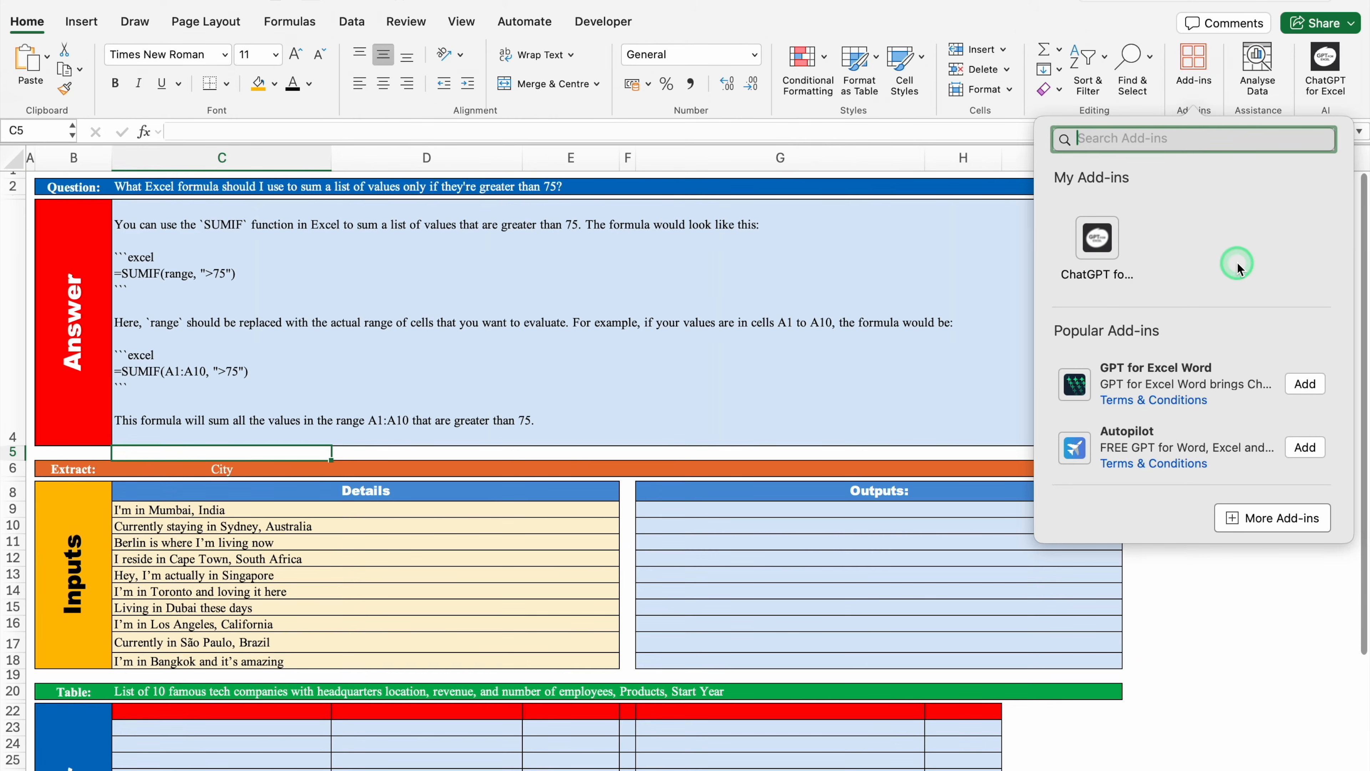
left_click(1279, 519)
left_click(451, 145)
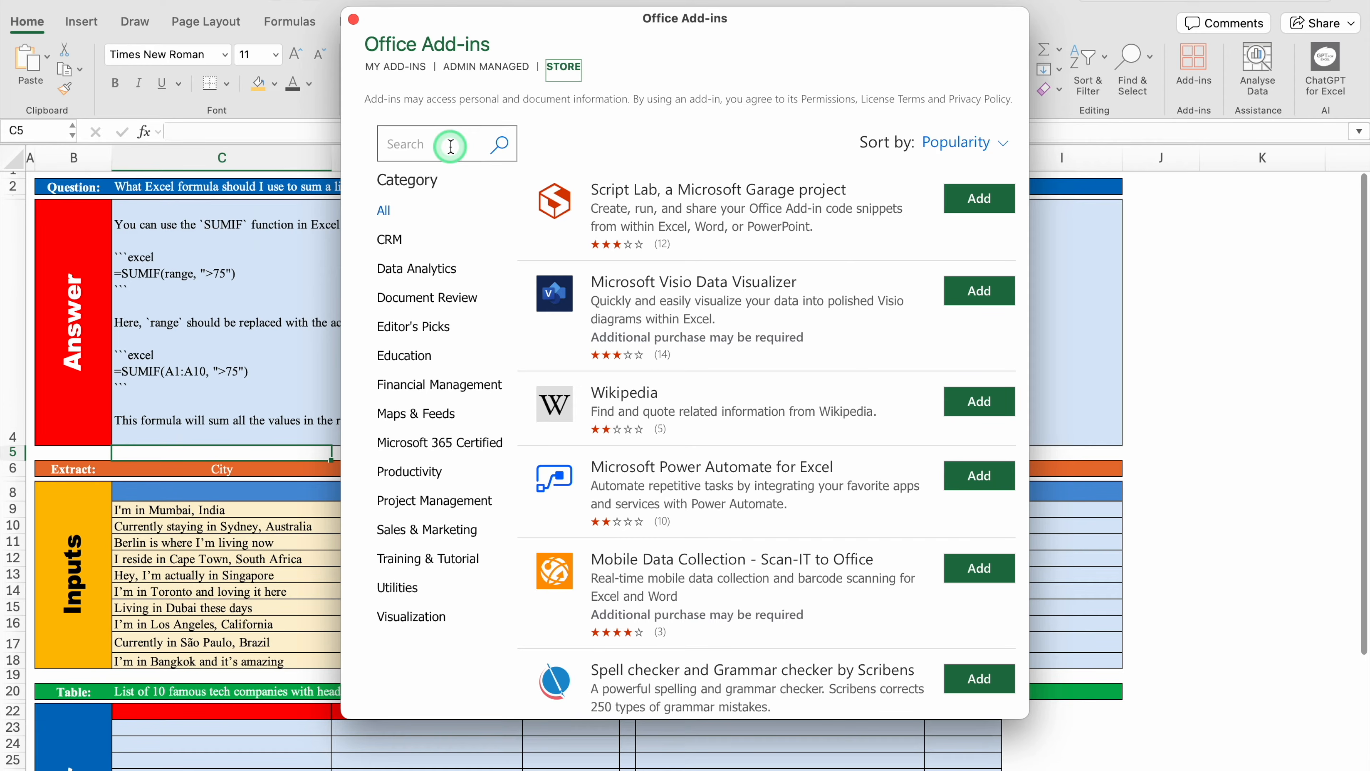
left_click(450, 146)
type("C")
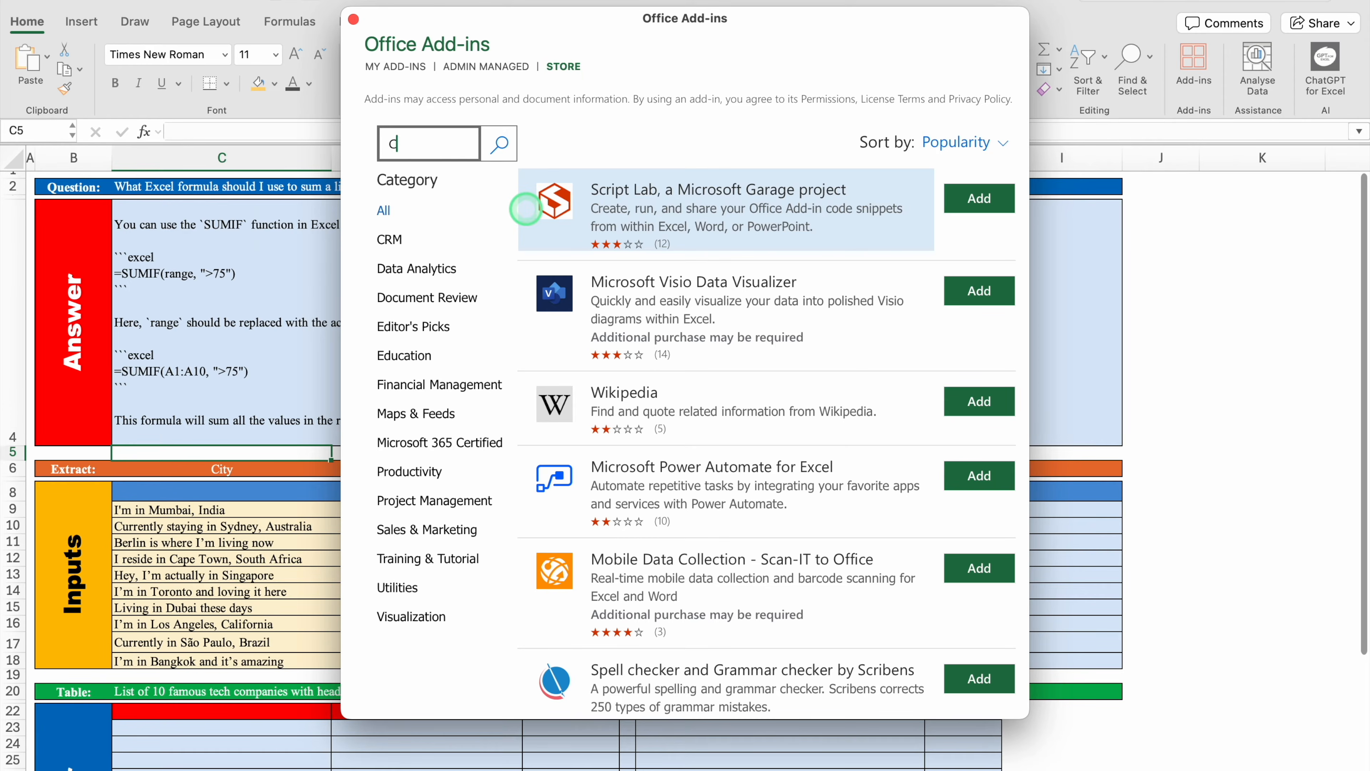
type("hat gpt")
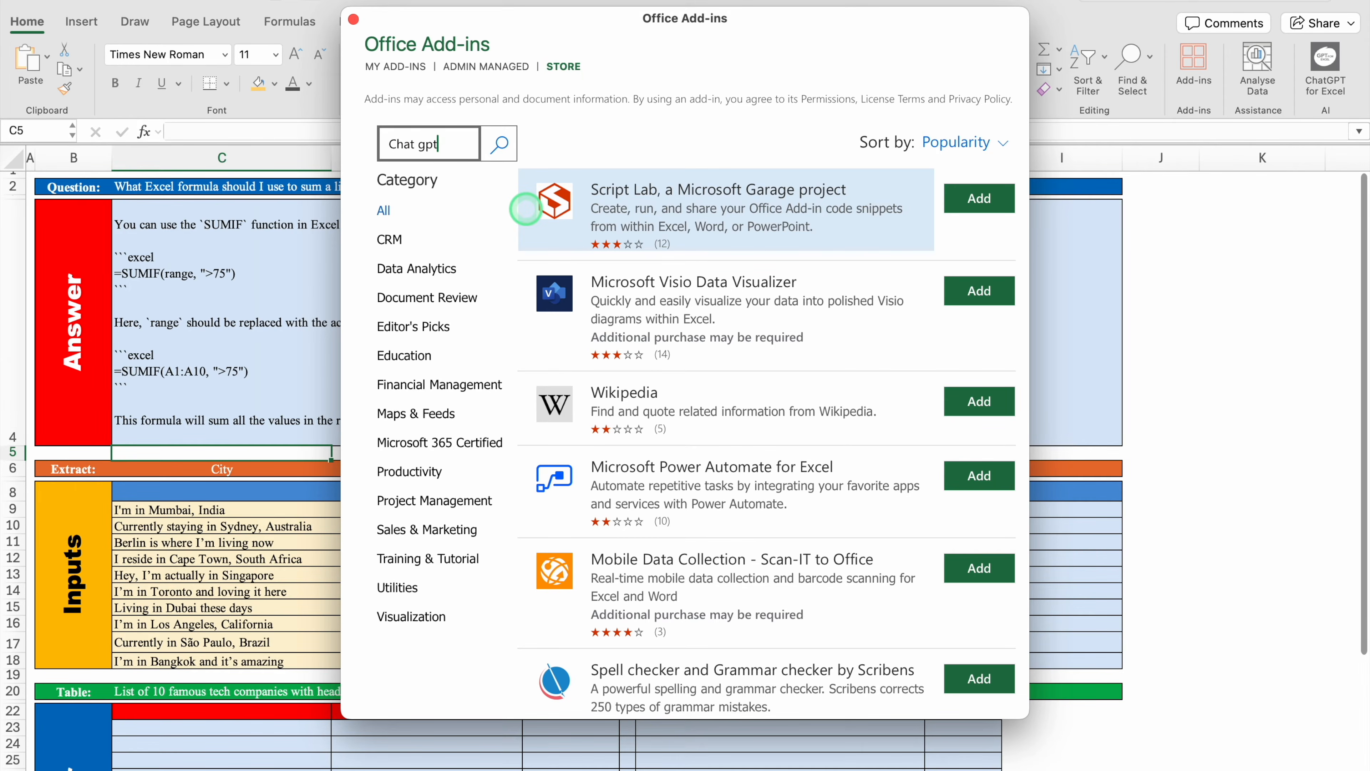
left_click(501, 146)
left_click(700, 214)
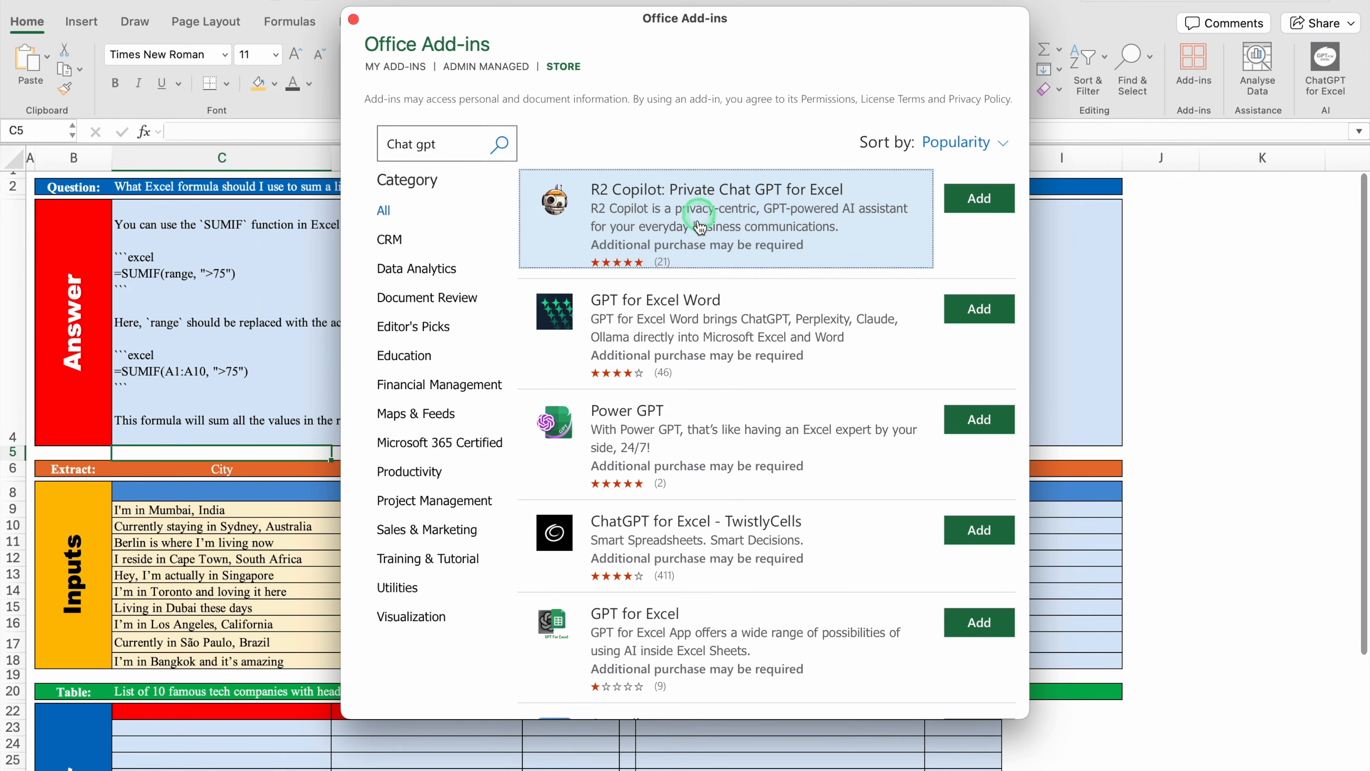
left_click(840, 546)
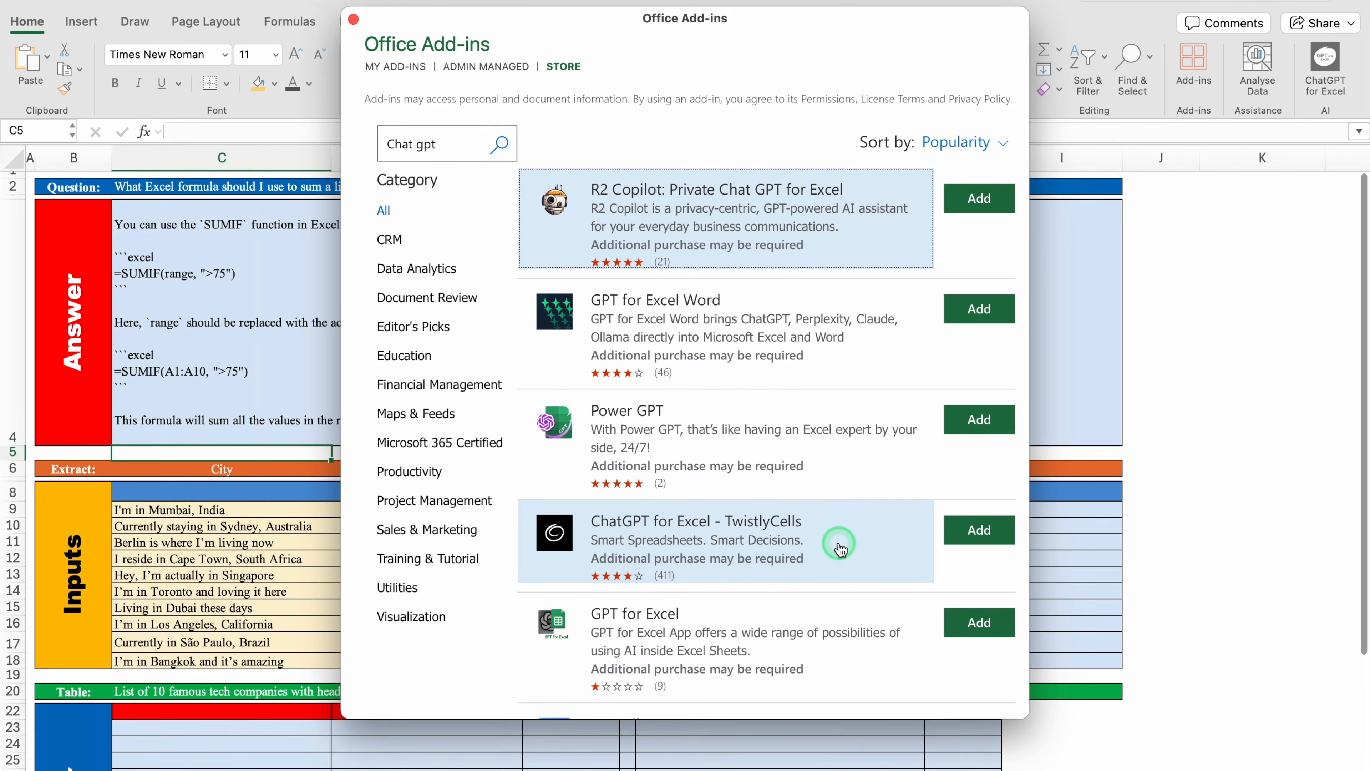
Close the Office Add-ins store and enter the formula =AI.EXTRACT(C9:C18,"City") in the first Outputs cell, G9.
left_click(998, 528)
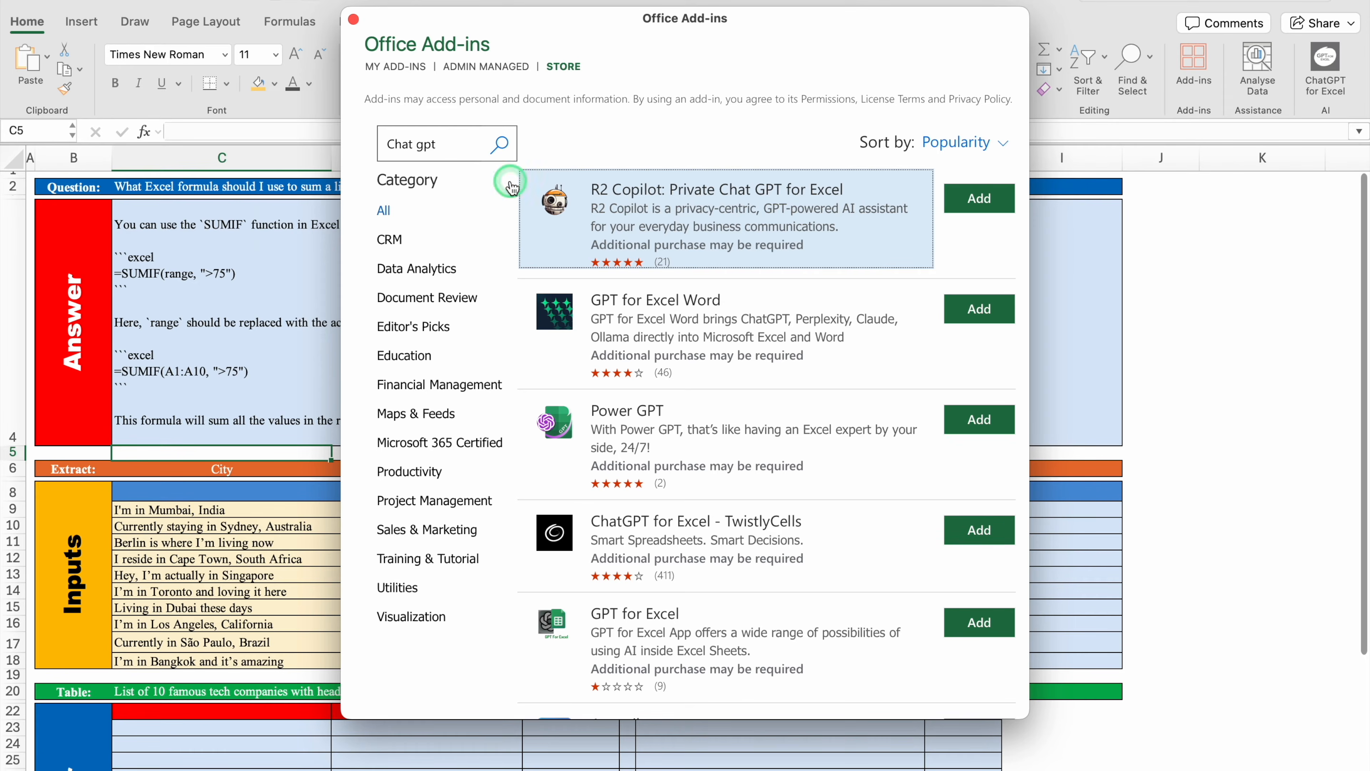
left_click(354, 19)
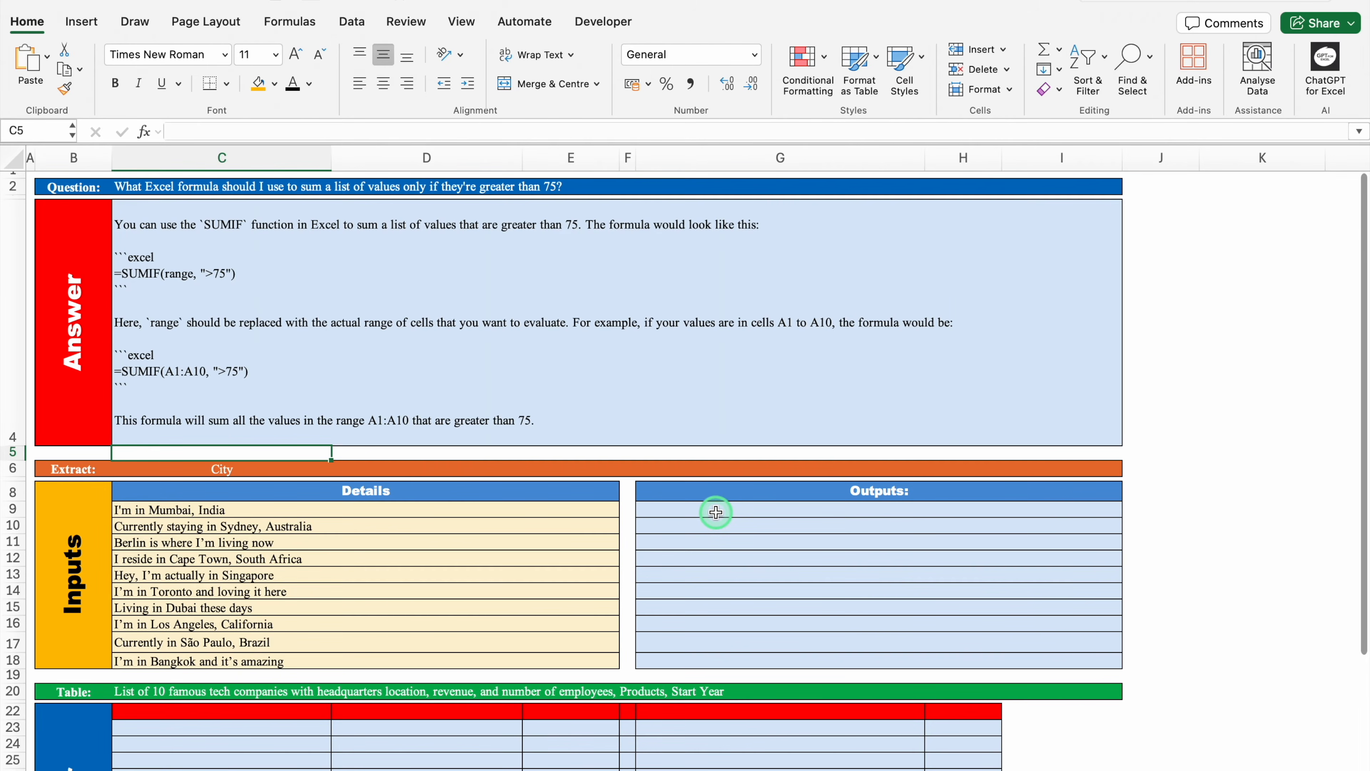
left_click(716, 512)
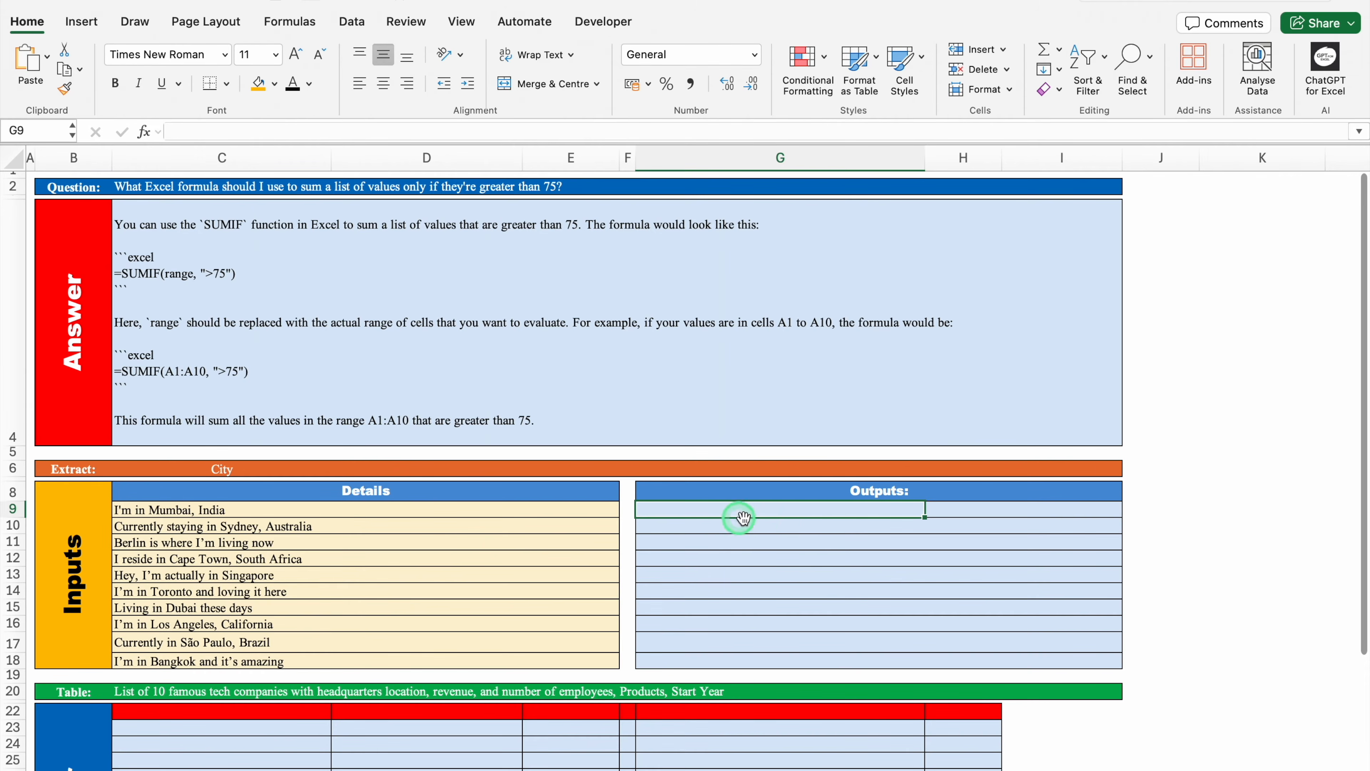
type("=")
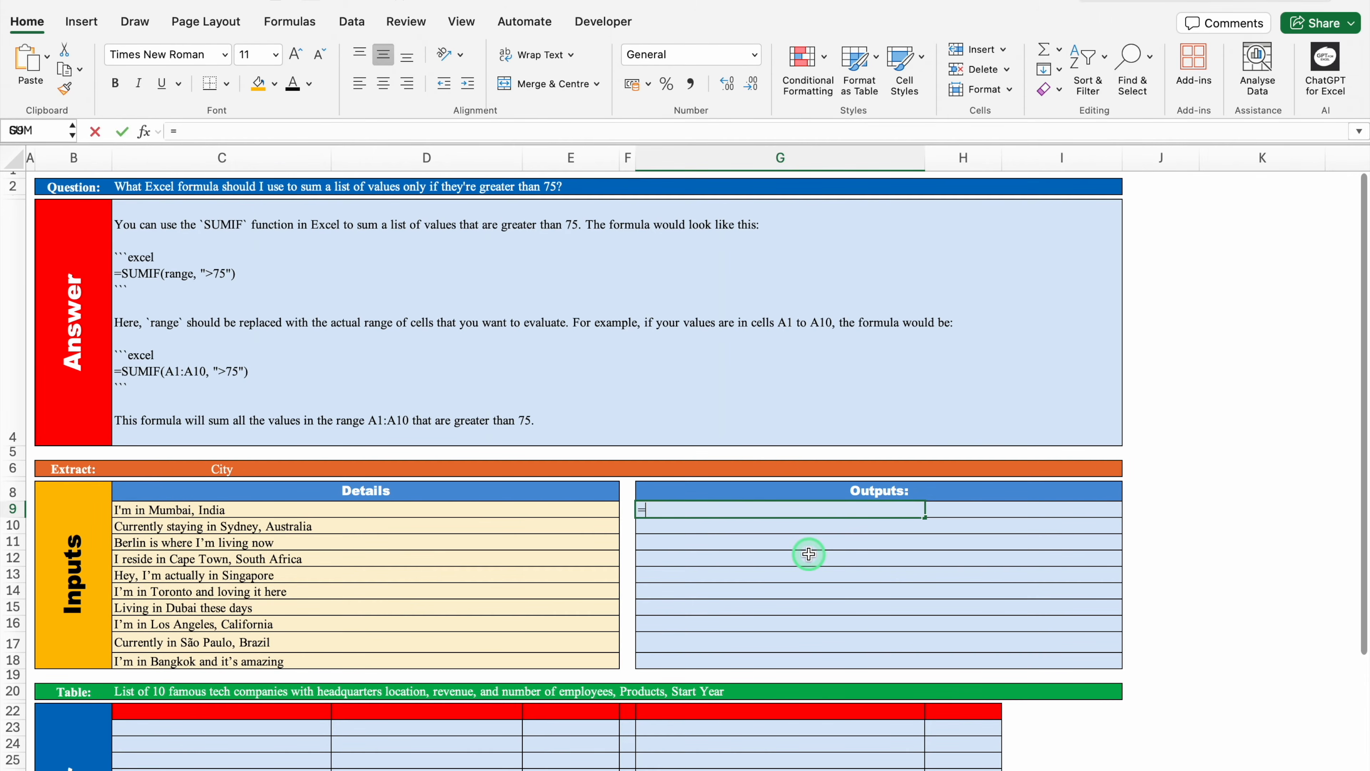
type("AI")
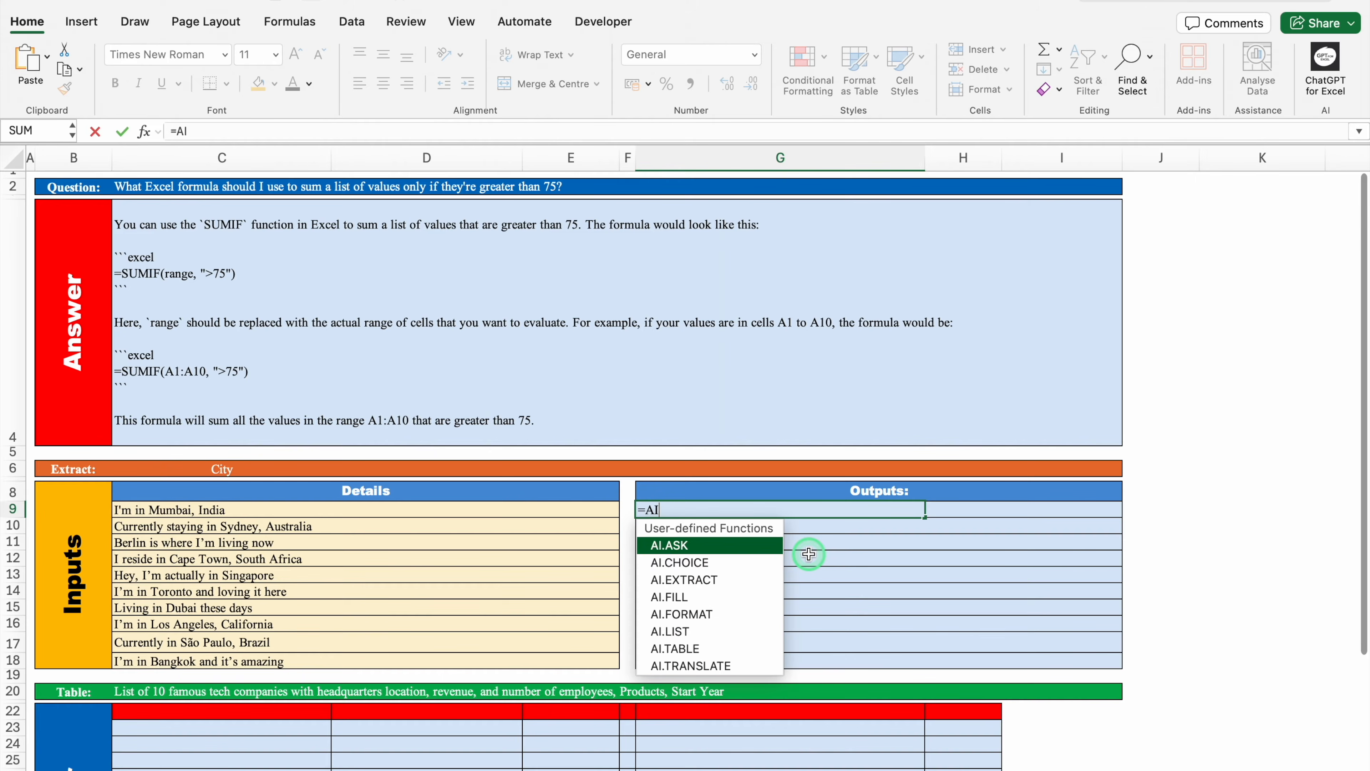
left_click(750, 580)
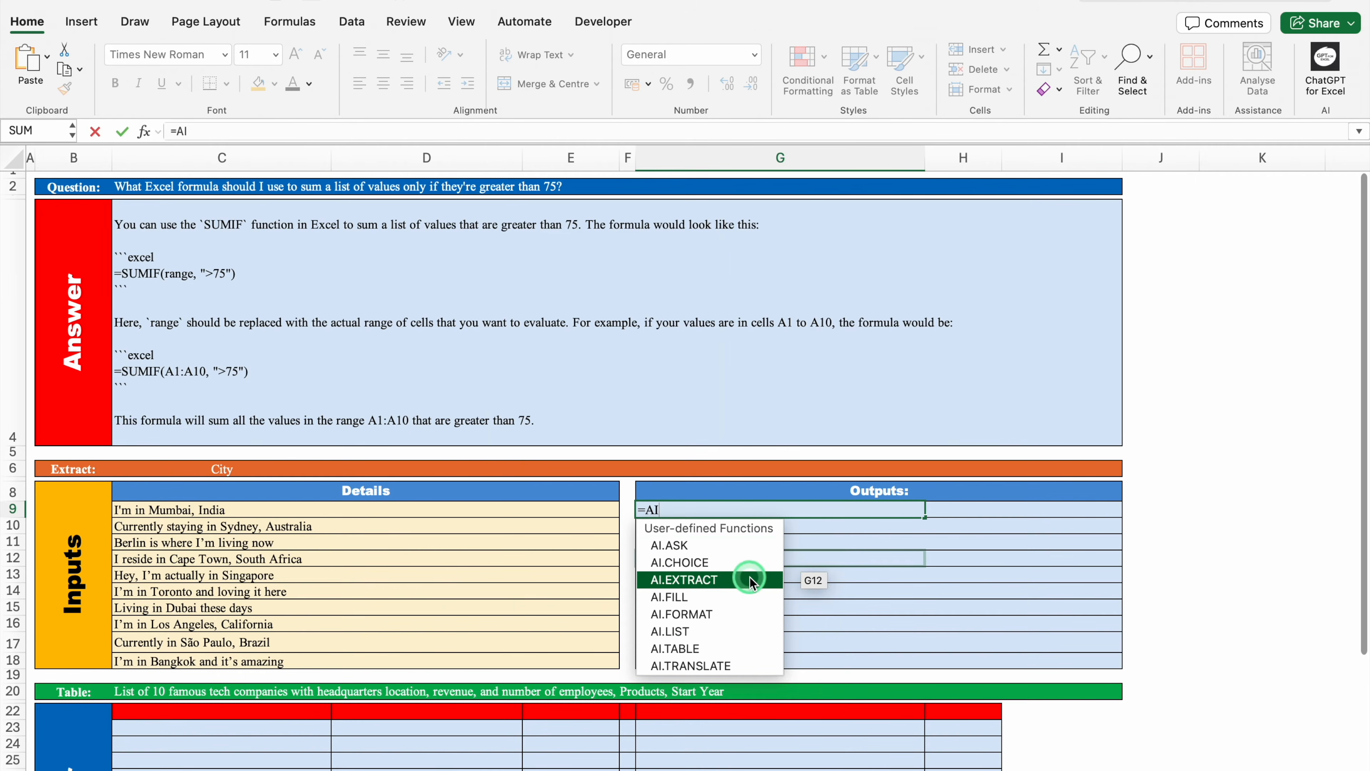
left_click(749, 580)
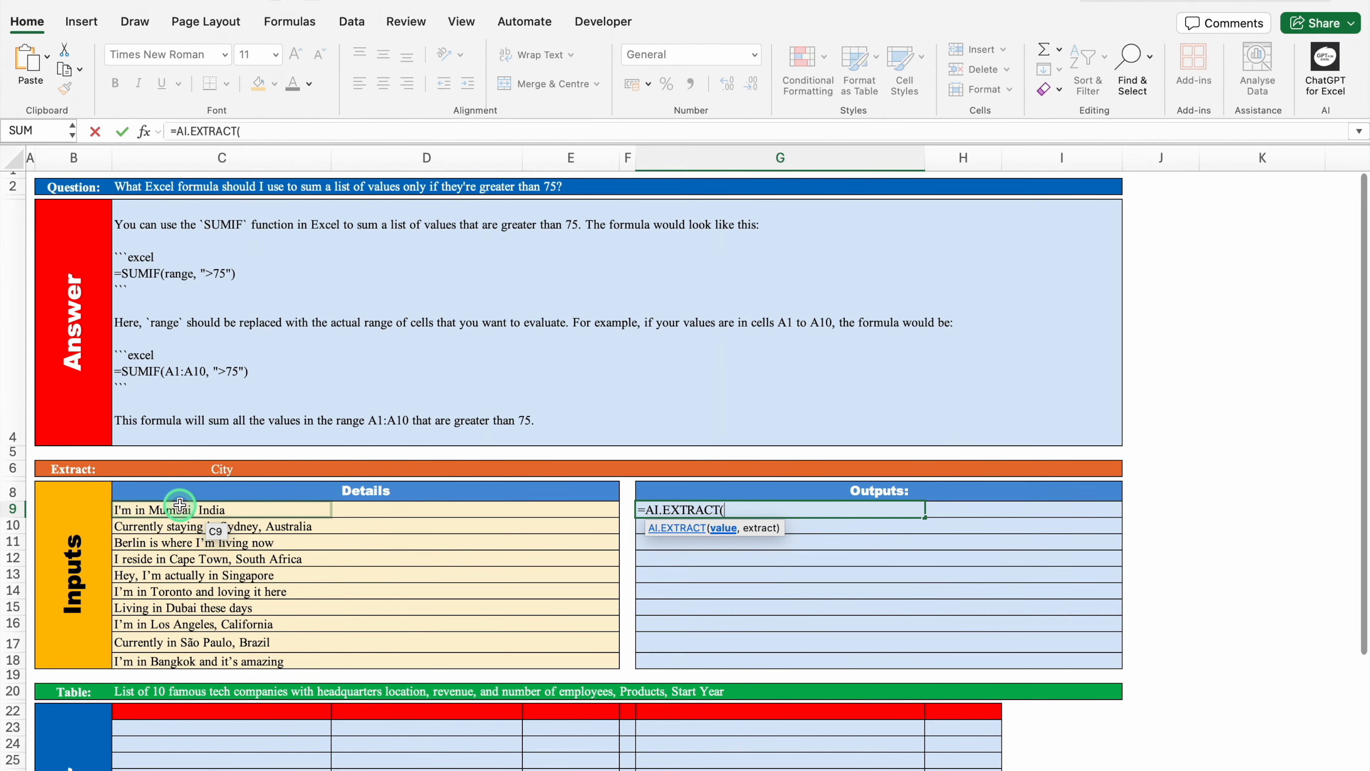
left_click_drag(179, 504, 193, 655)
type(",")
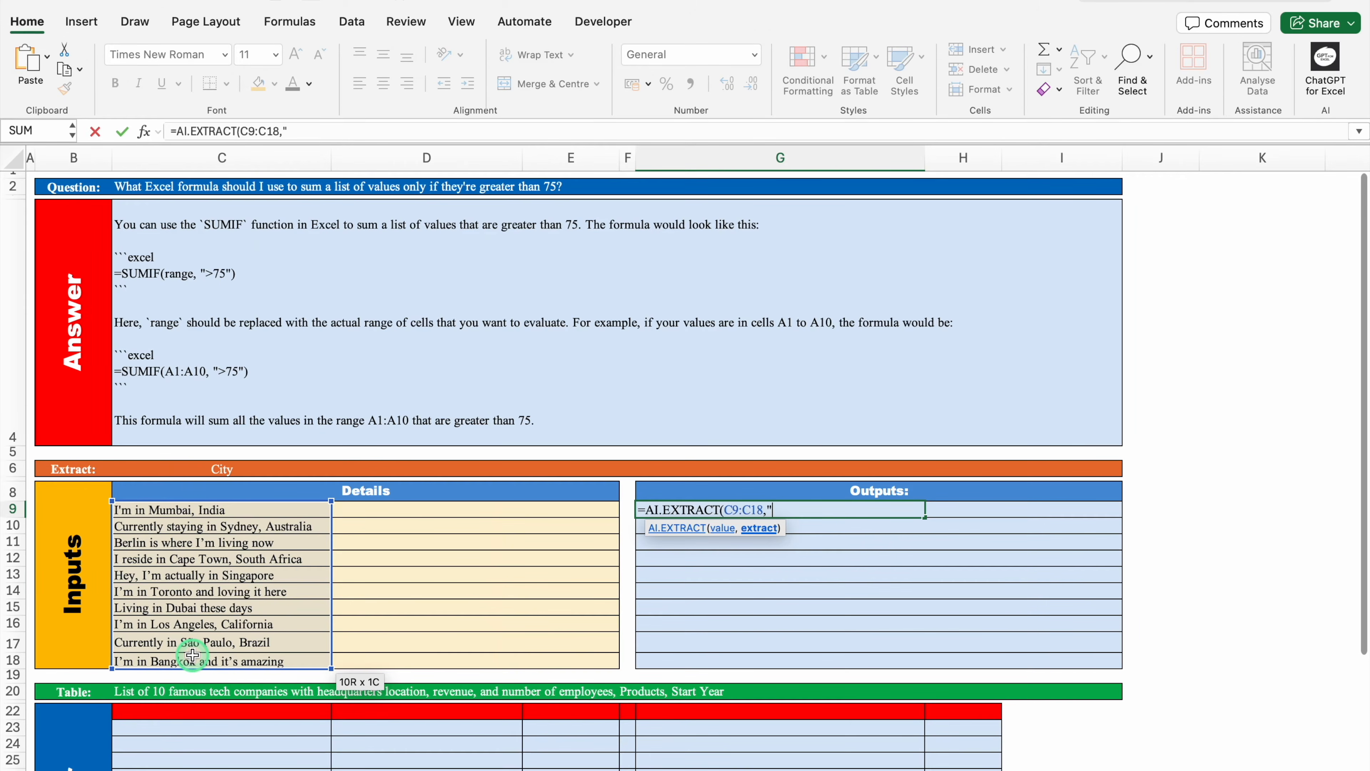
type("\"City\")")
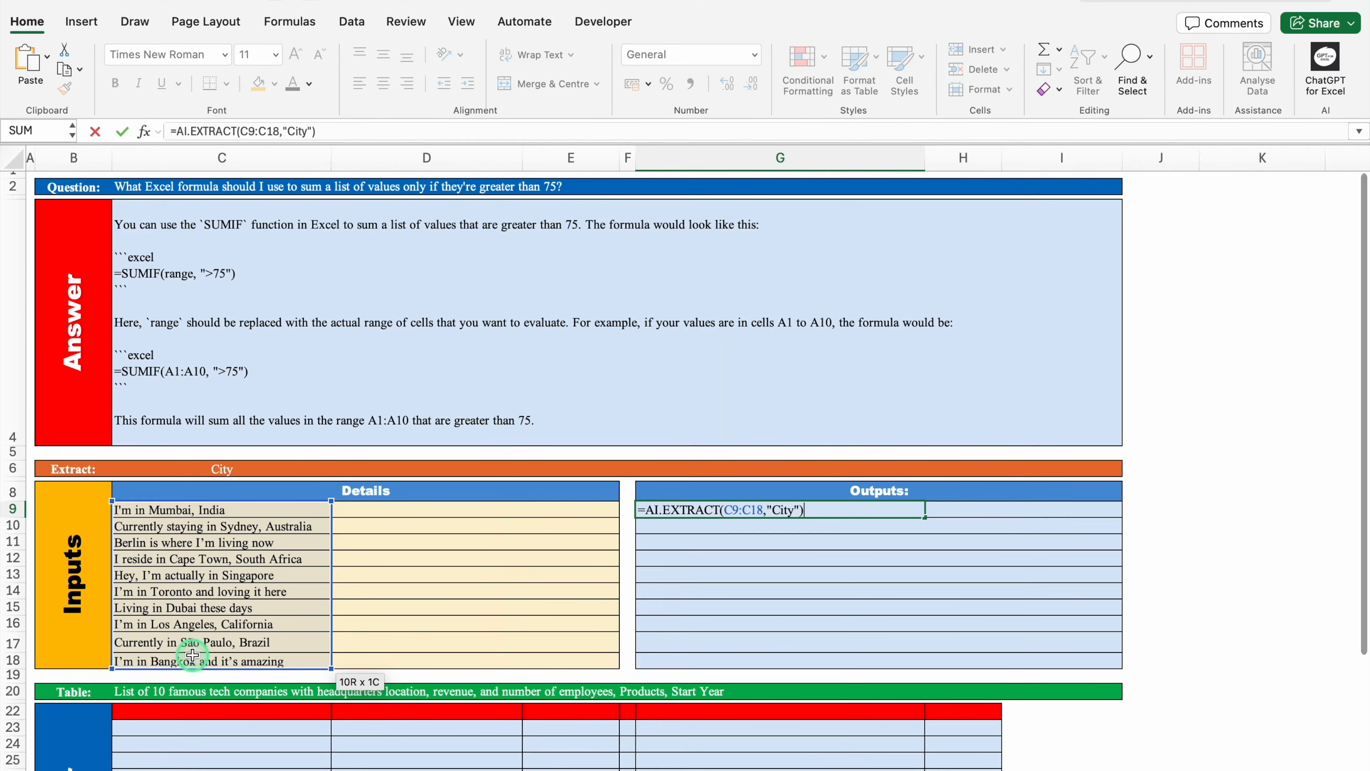
key("Return")
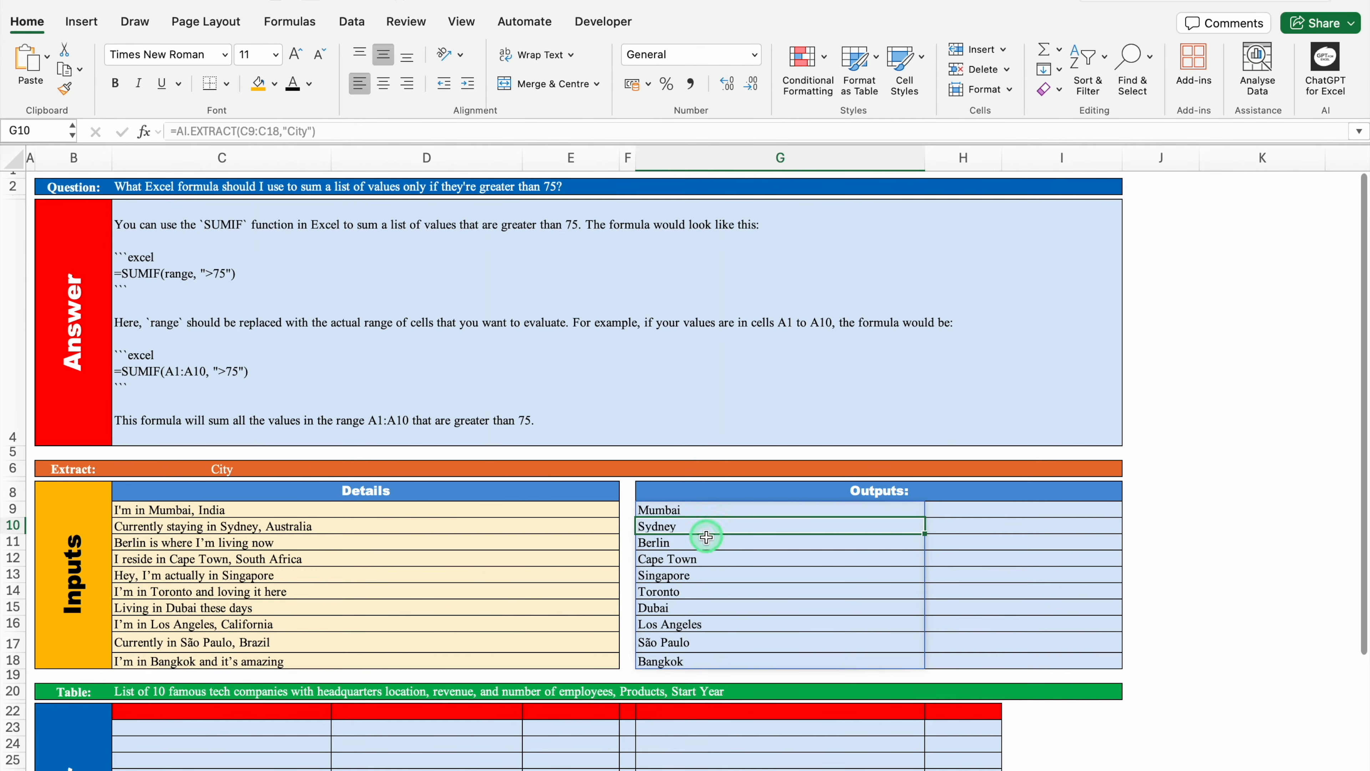
Edit the AI.EXTRACT formula in G9 so that it extracts "Country" from C9:C18.
left_click(707, 511)
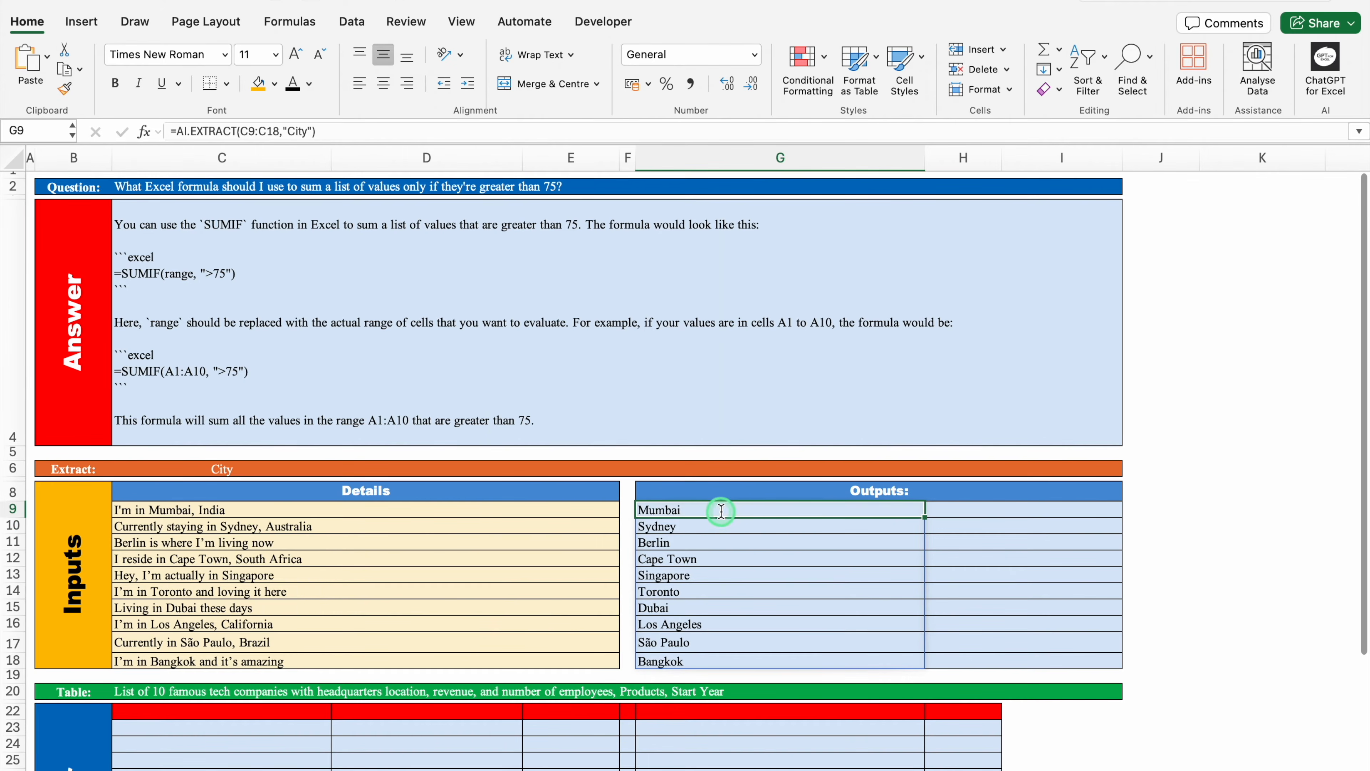
double_click(721, 511)
left_click(792, 511)
key("BackSpace")
key("BackSpace")
key("BackSpace")
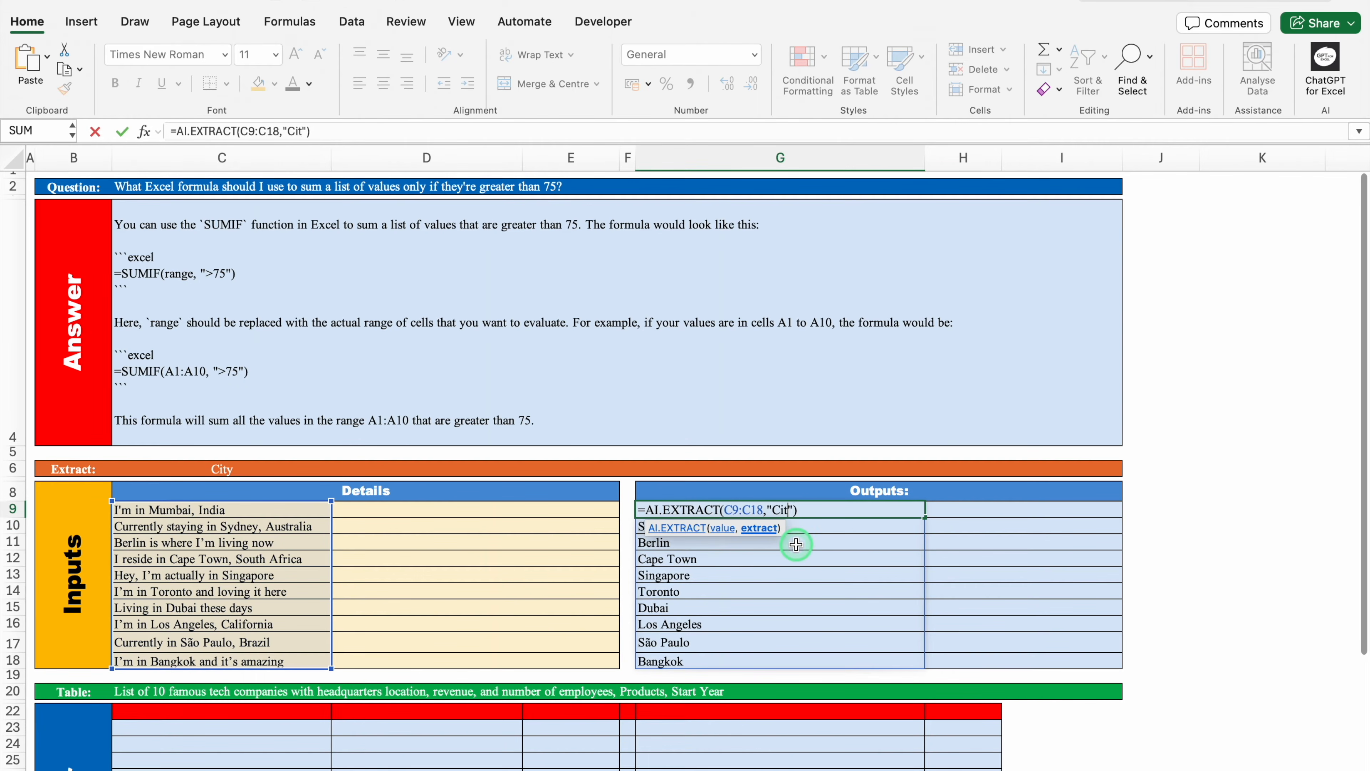
type("ountry")
key("Return")
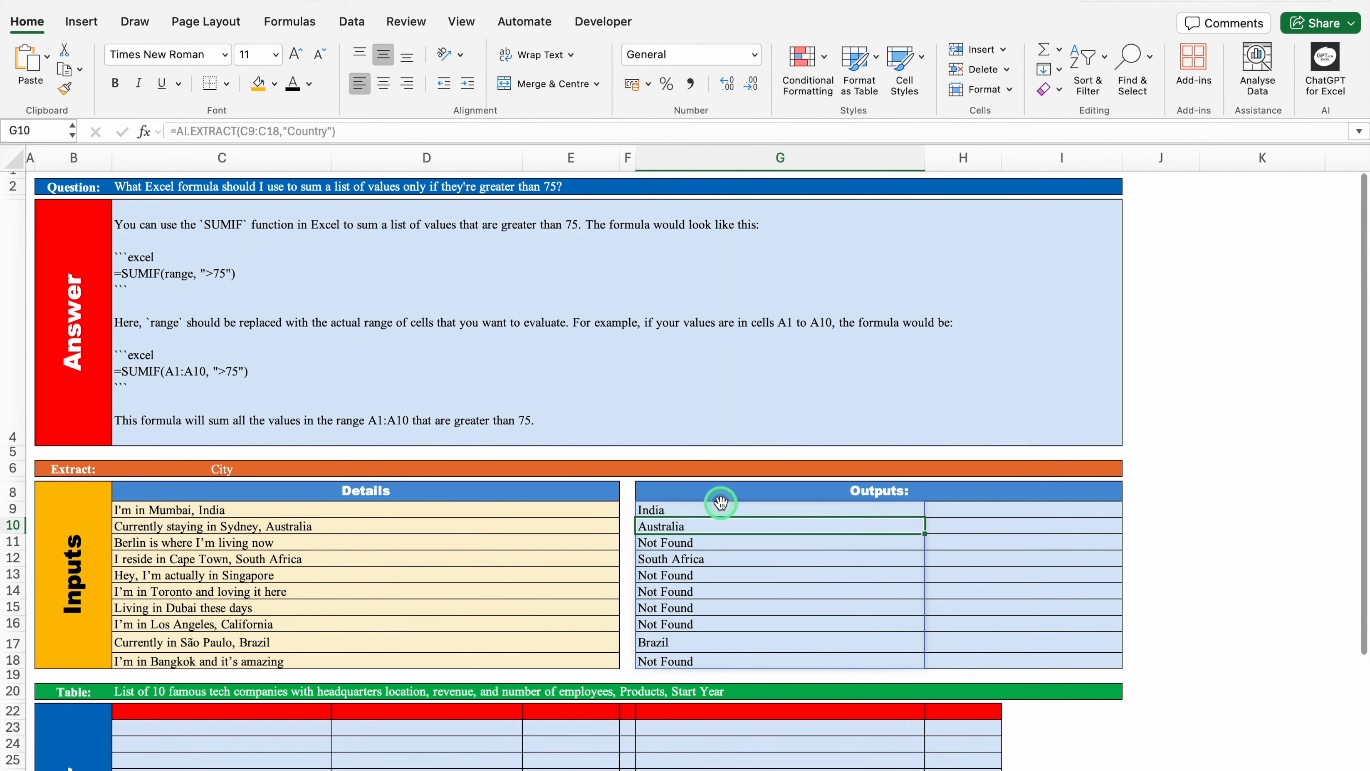
left_click(750, 540)
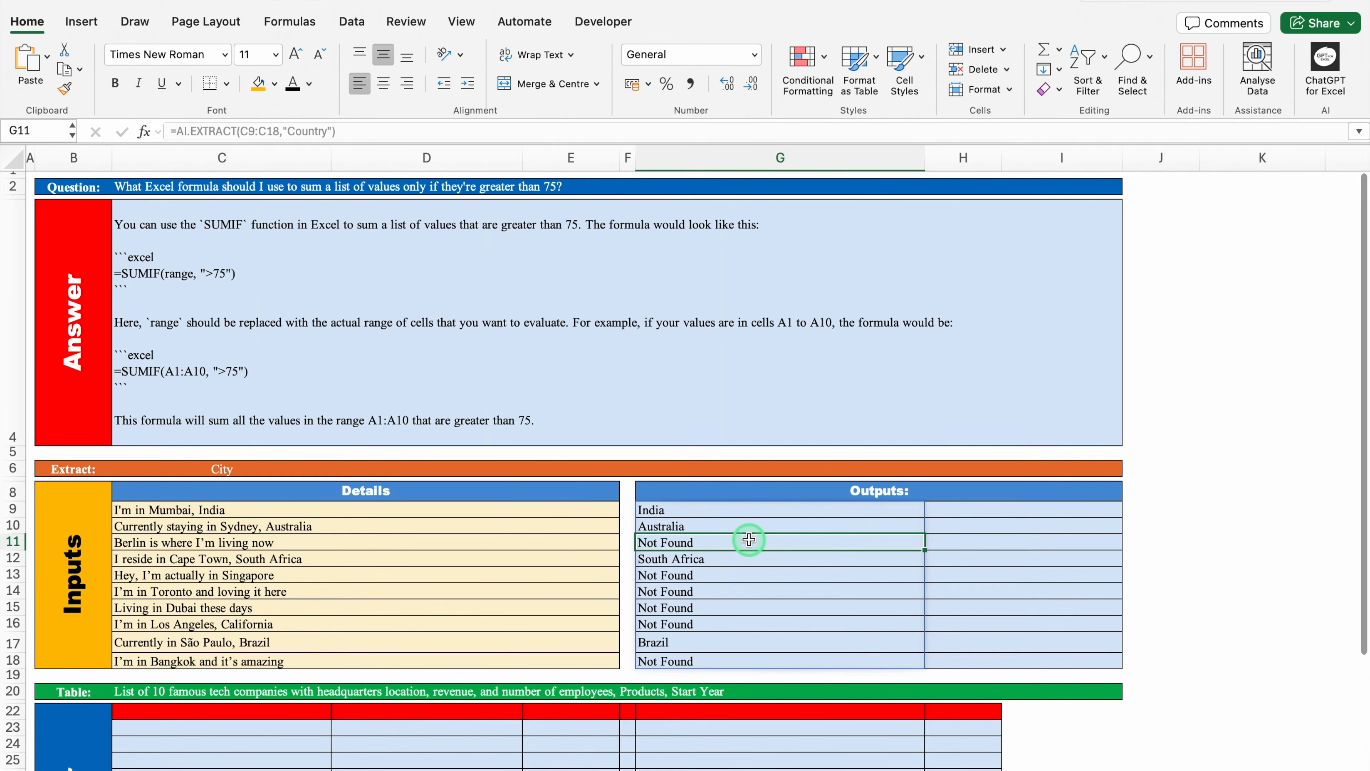
left_click(580, 543)
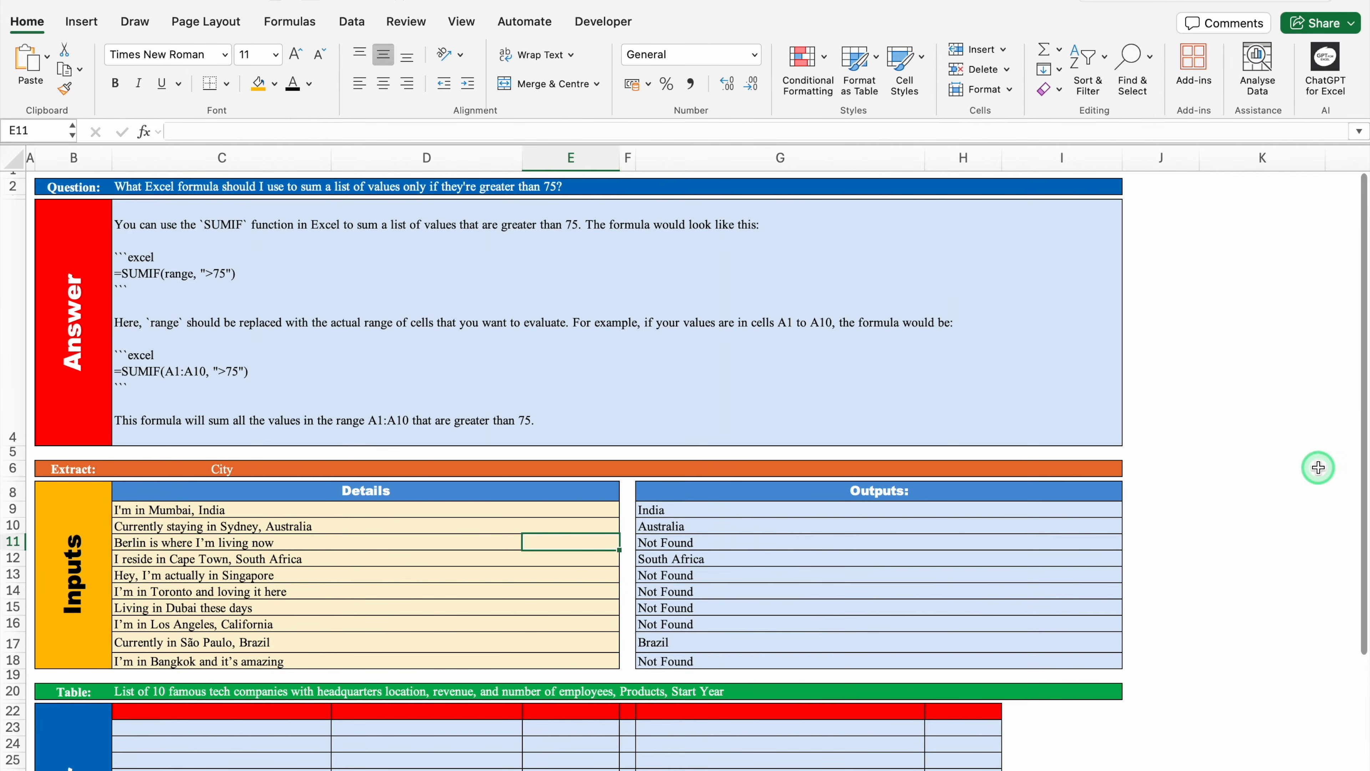
Enter =AI.TABLE(C20) in cell C23 of the lower Answer area and widen columns F and G for its output.
left_click_drag(1362, 423, 1364, 594)
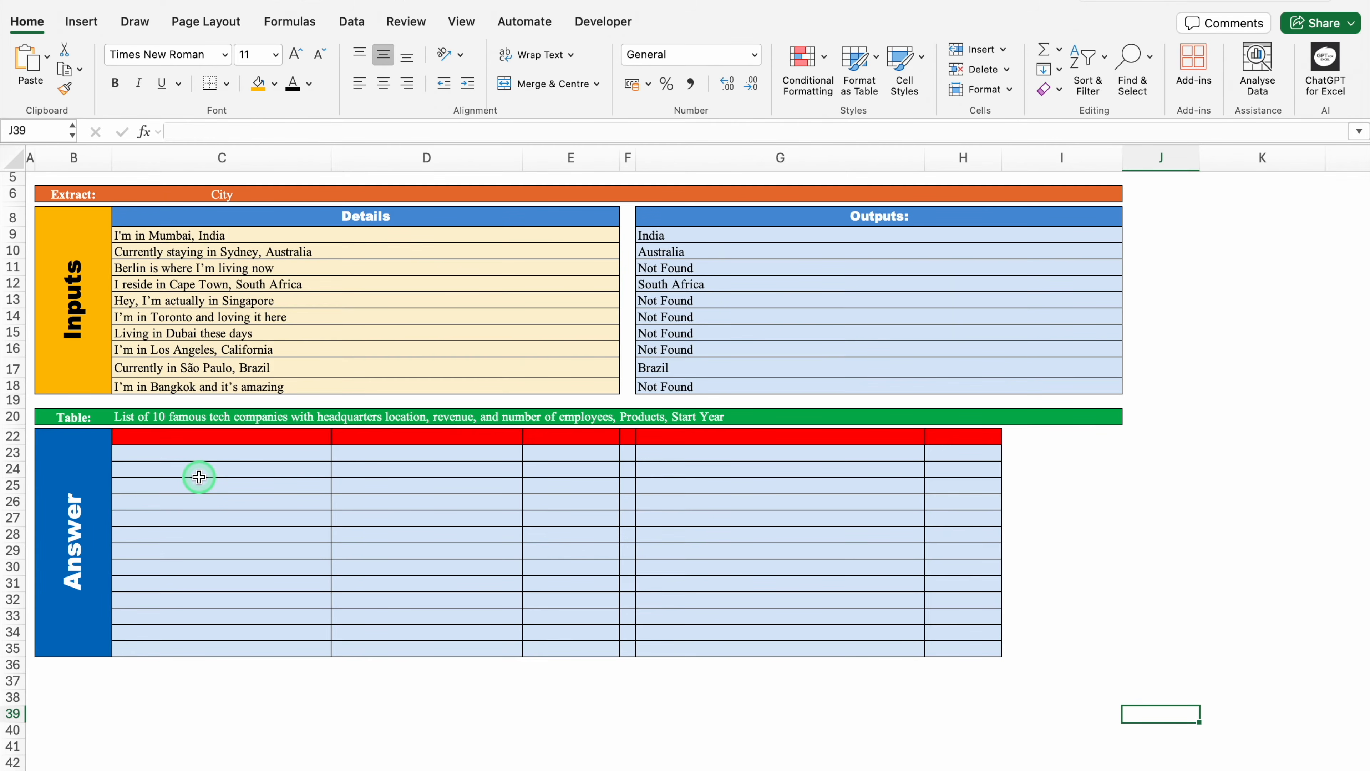
left_click(210, 456)
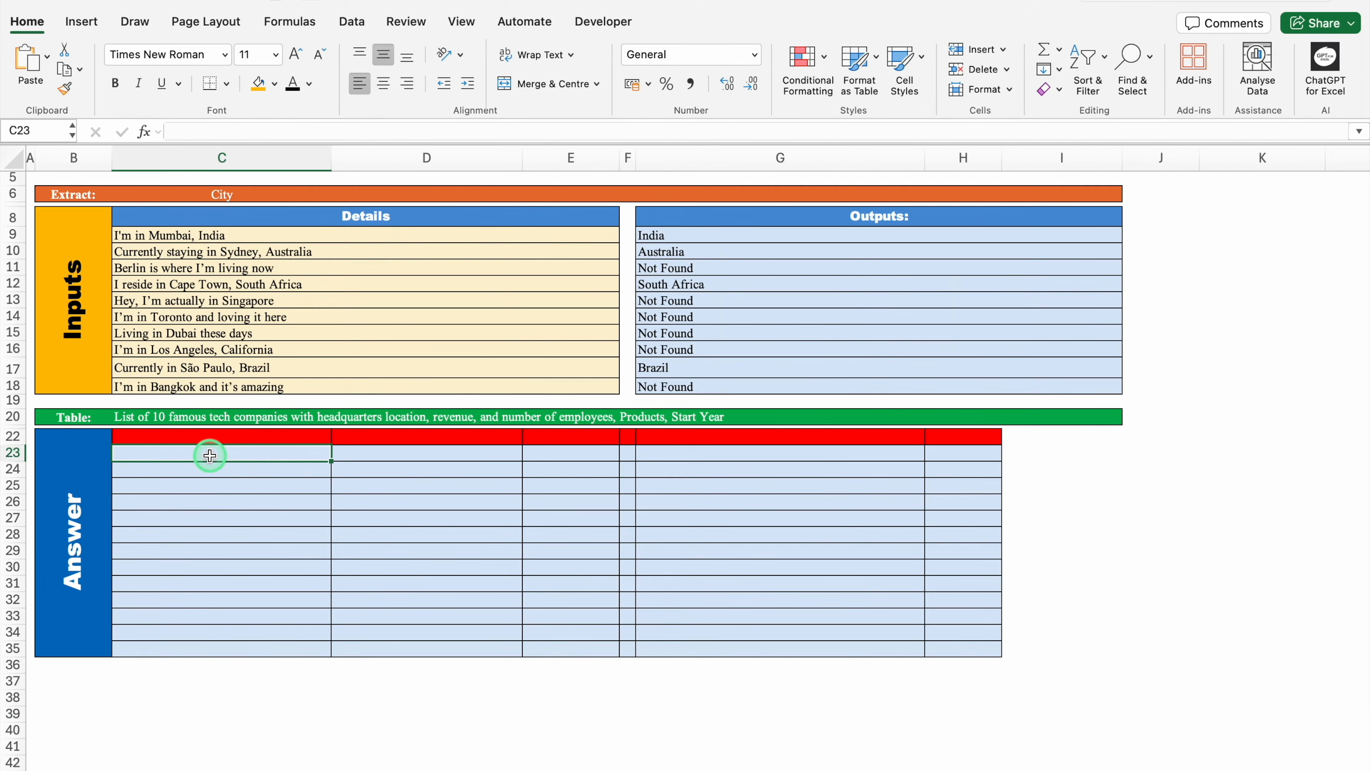
type("=")
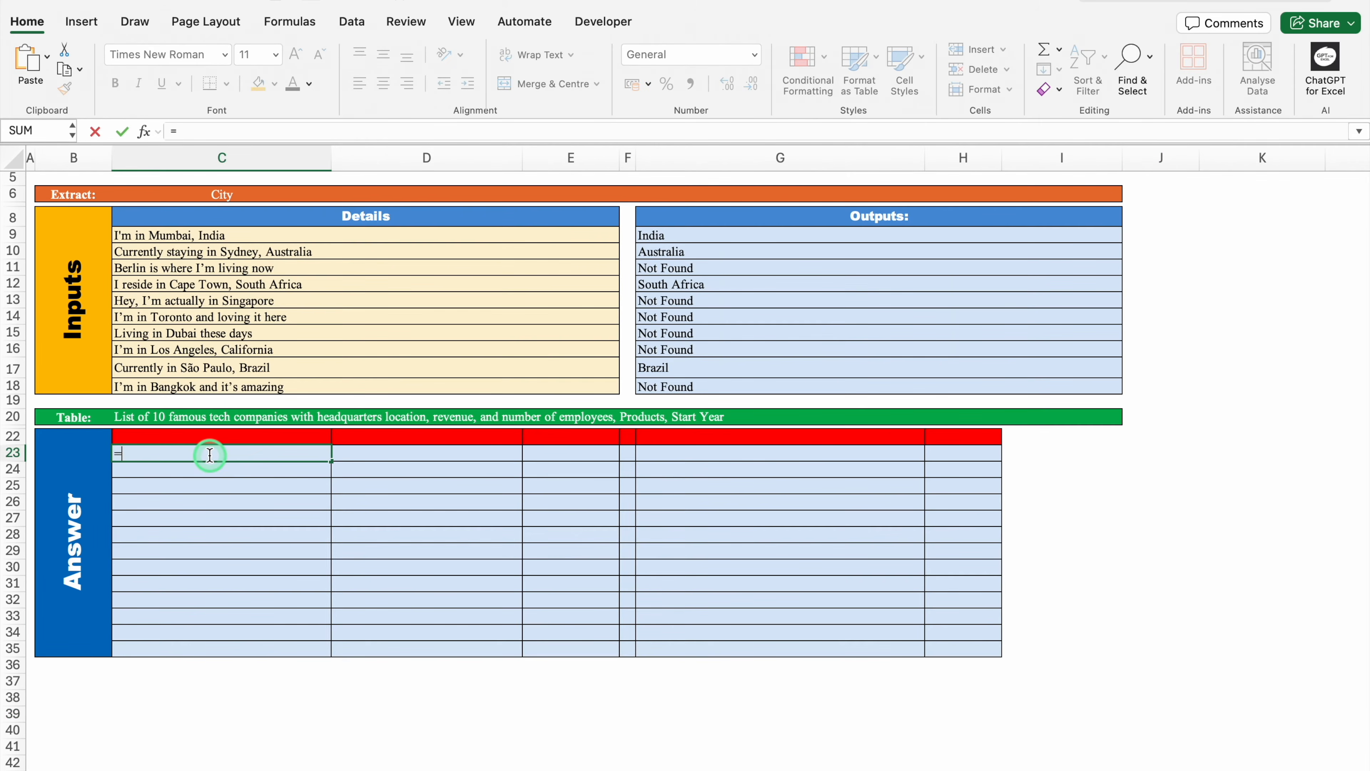
type("AI.")
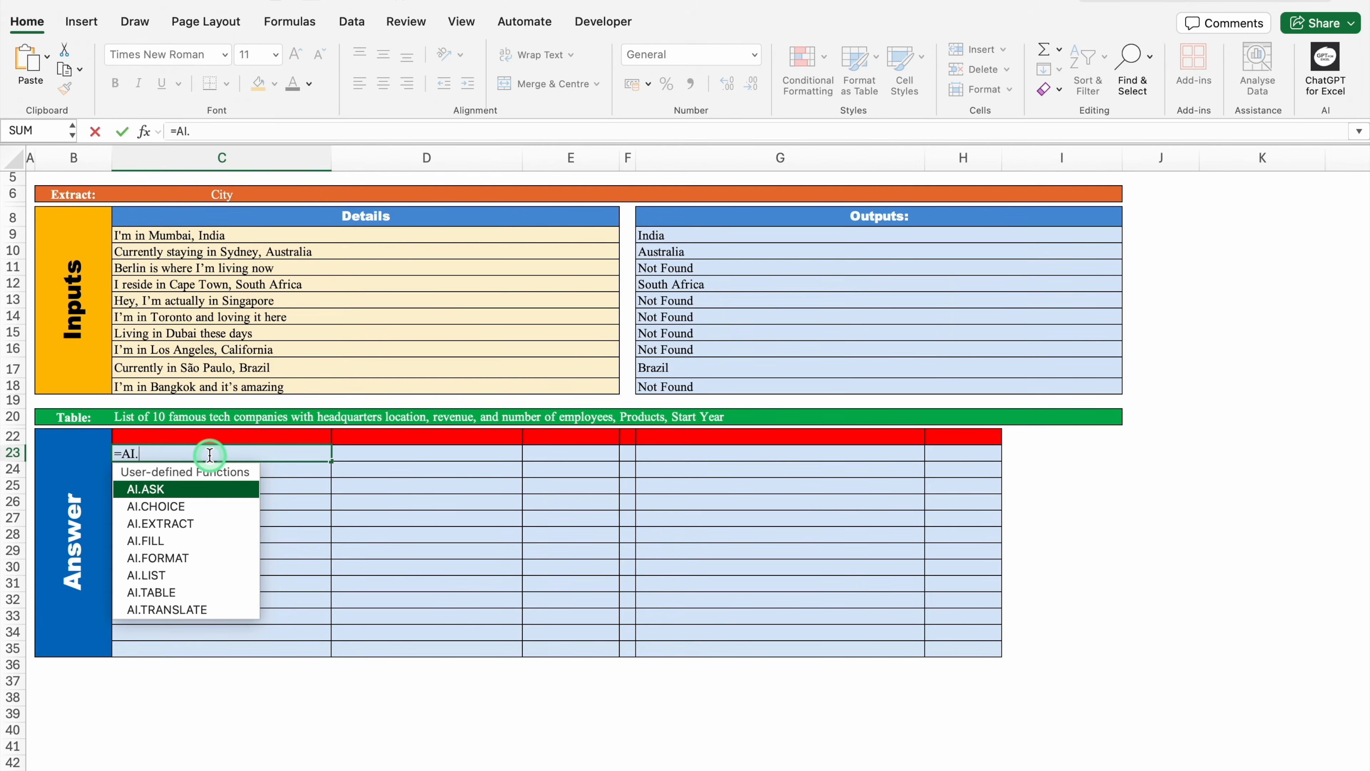
double_click(194, 589)
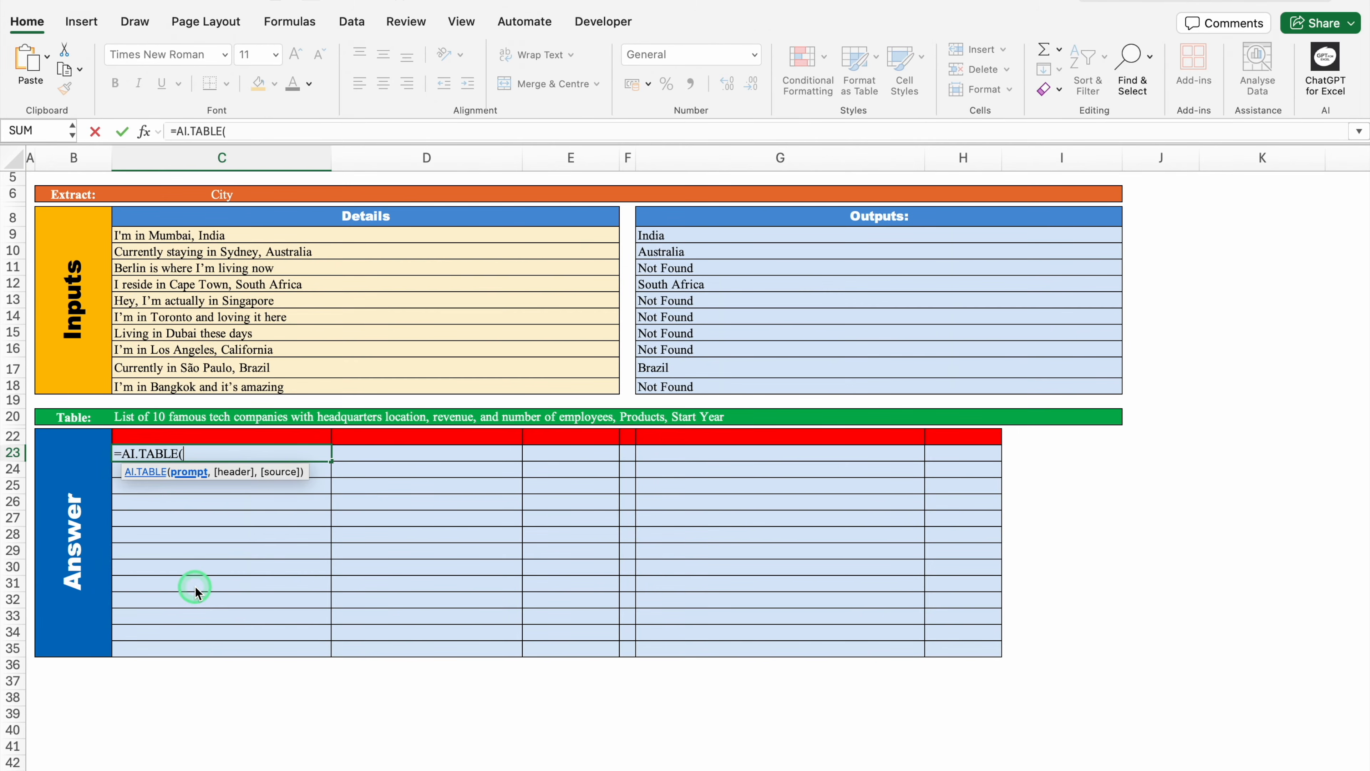
left_click(149, 413)
type(")")
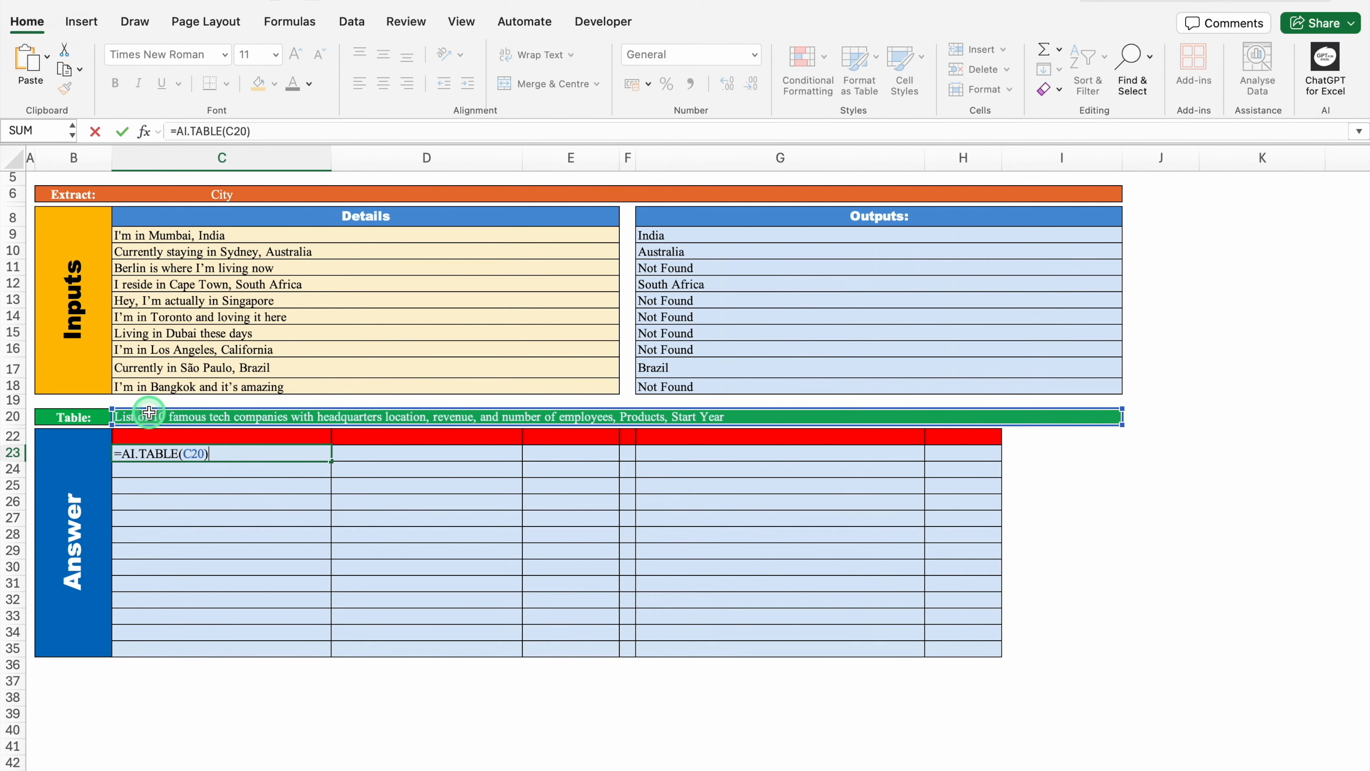
key("Return")
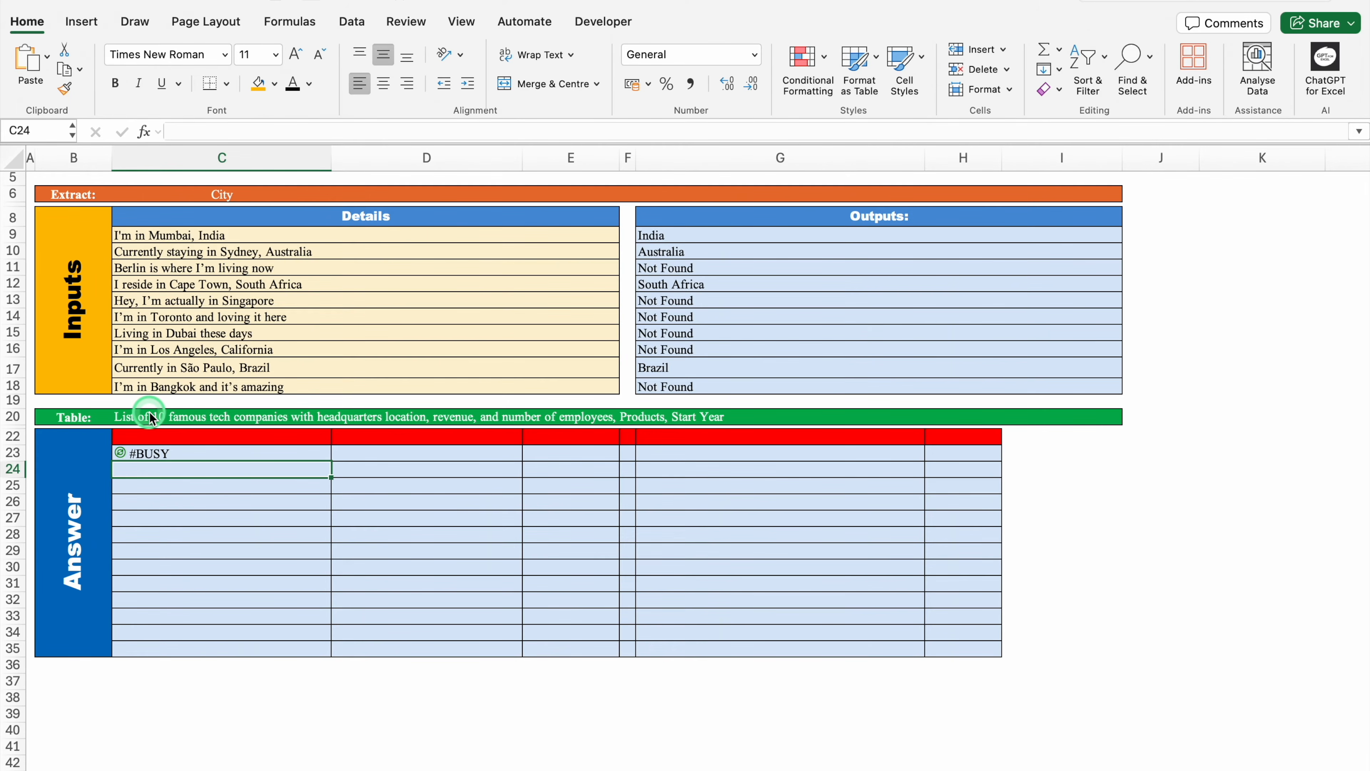
left_click_drag(622, 156, 752, 157)
mouse_move(1043, 158)
left_mouse_down()
mouse_move(1140, 156)
mouse_move(1067, 157)
left_mouse_up()
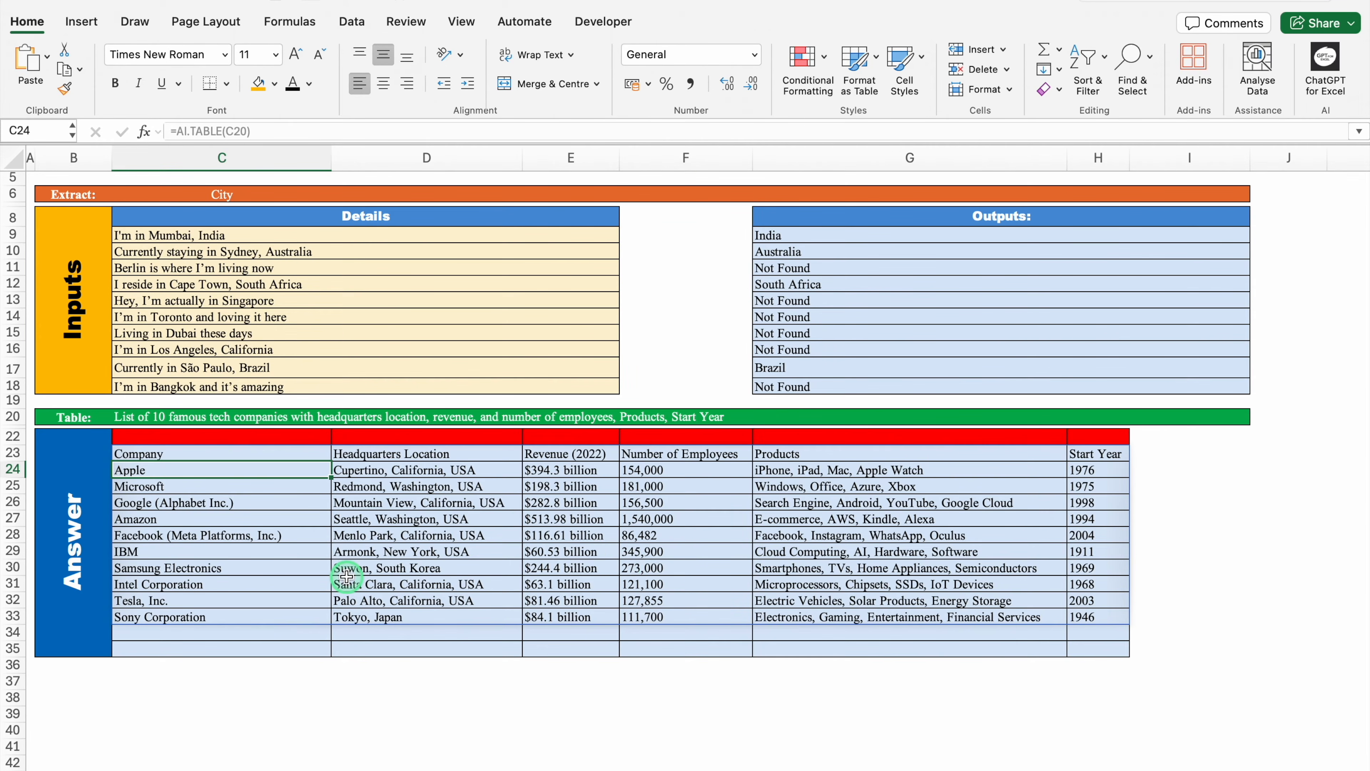
Change "tech" to "car" in the table prompt in C20 so it asks for 10 famous car companies.
left_click(267, 417)
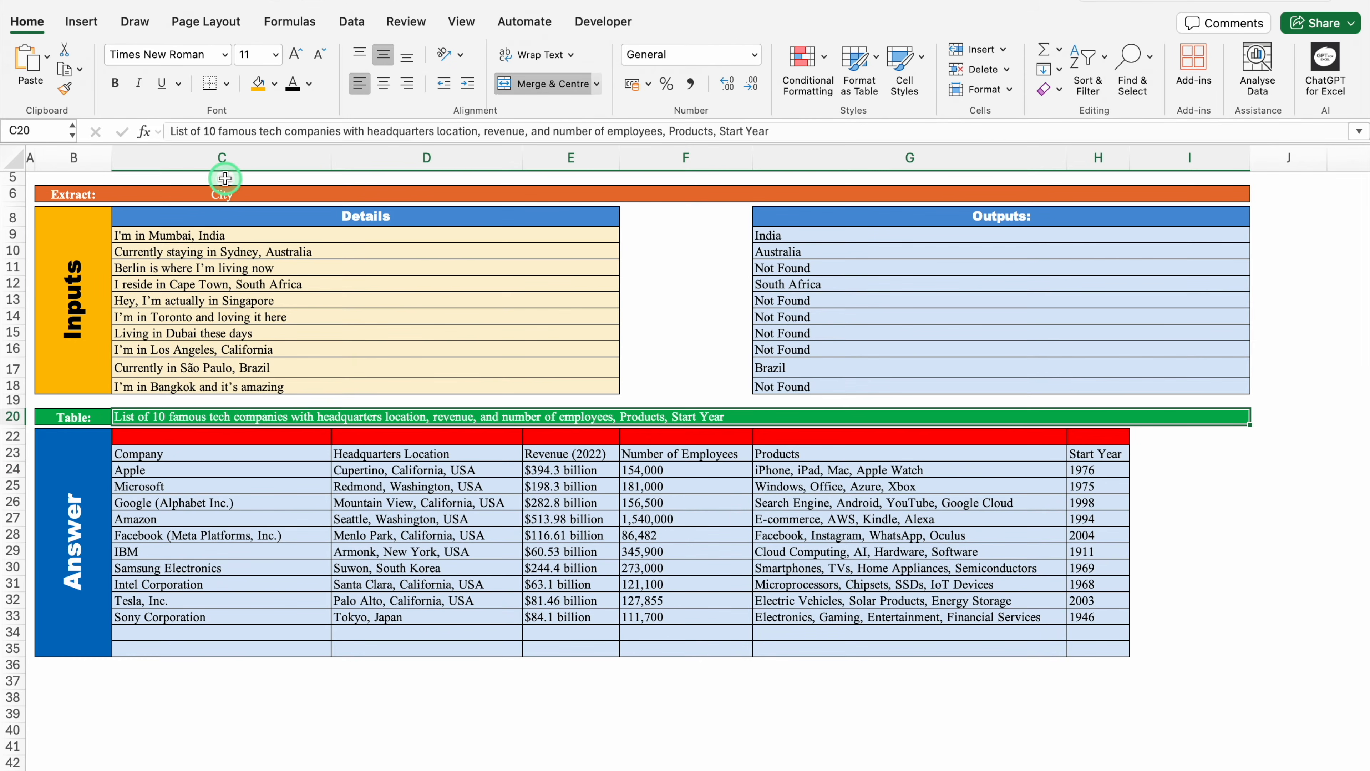
double_click(270, 131)
type("car")
key("Return")
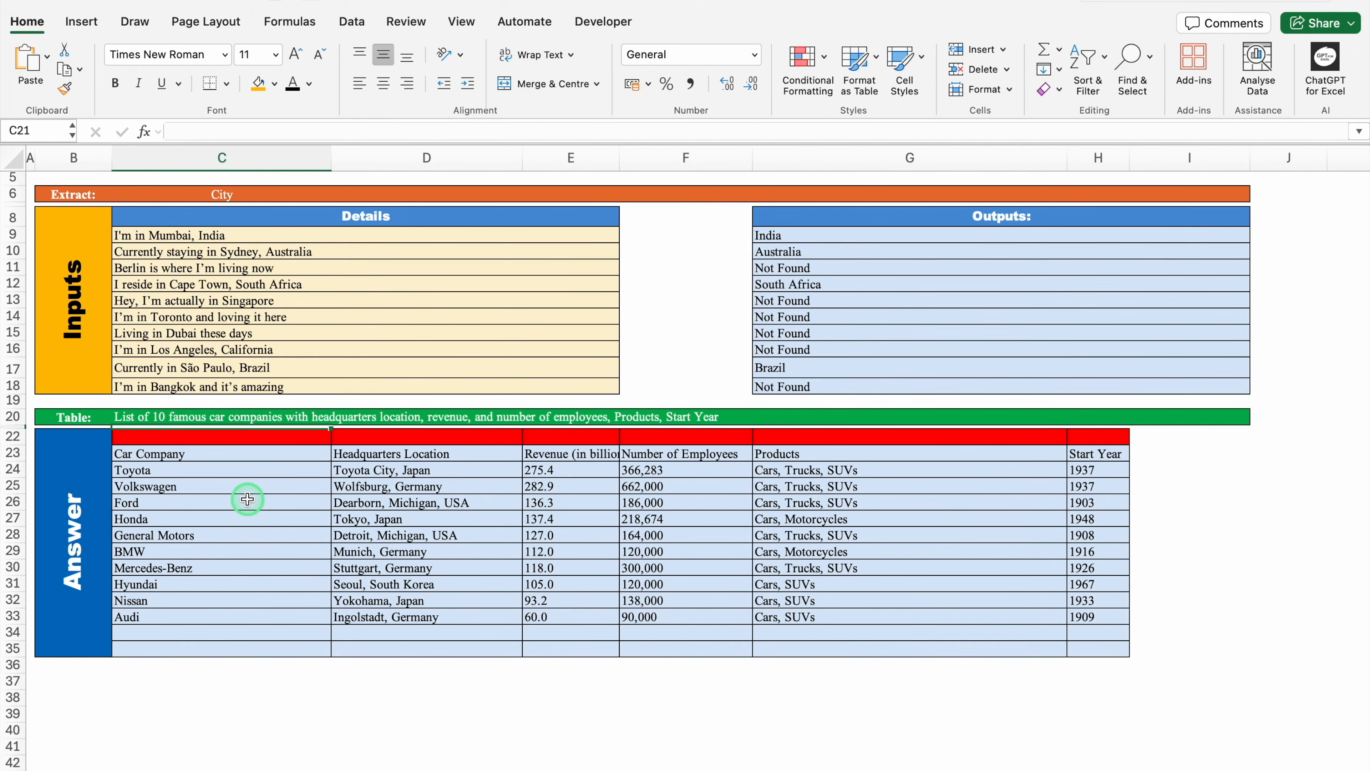
Autofit column E to its revenue header and look over the columns of the car company table.
left_click(232, 456)
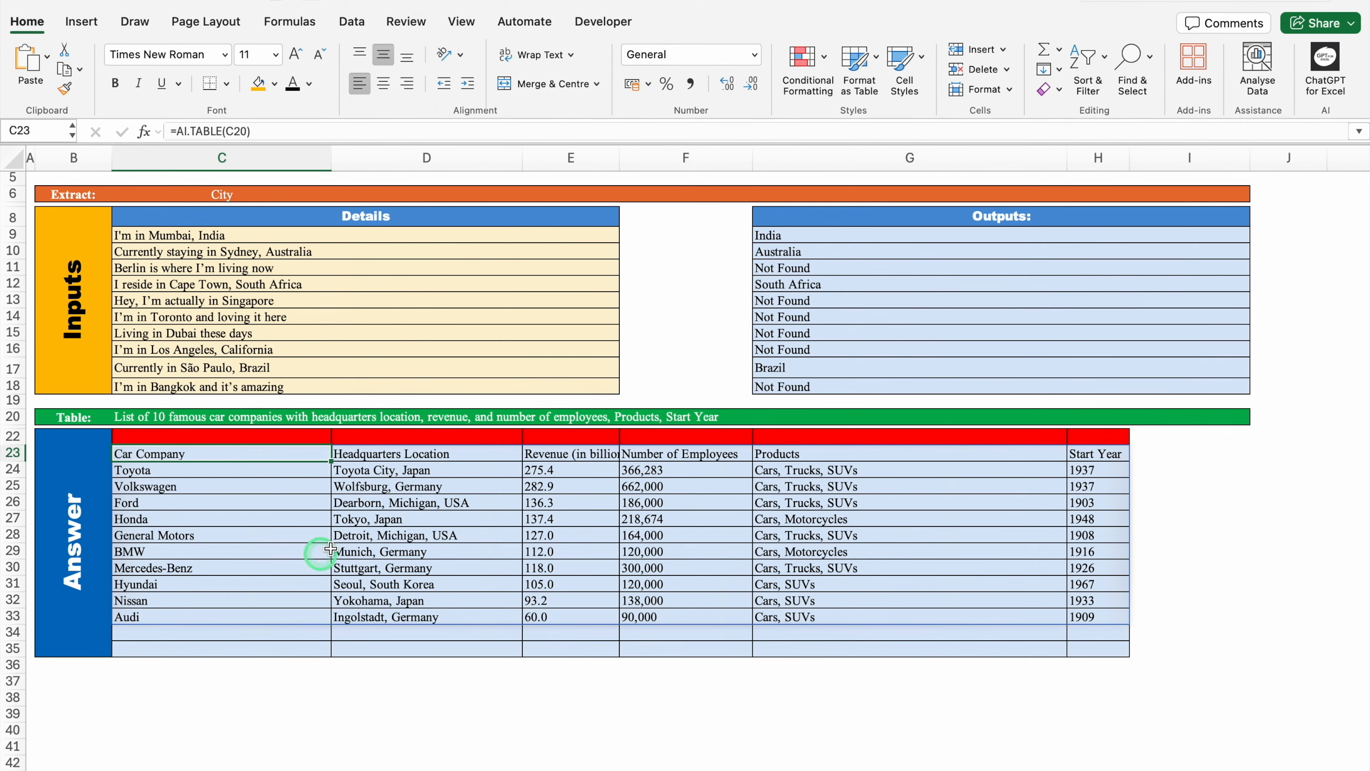
left_click(411, 454)
left_click(602, 455)
double_click(619, 160)
left_click(751, 470)
left_click(864, 469)
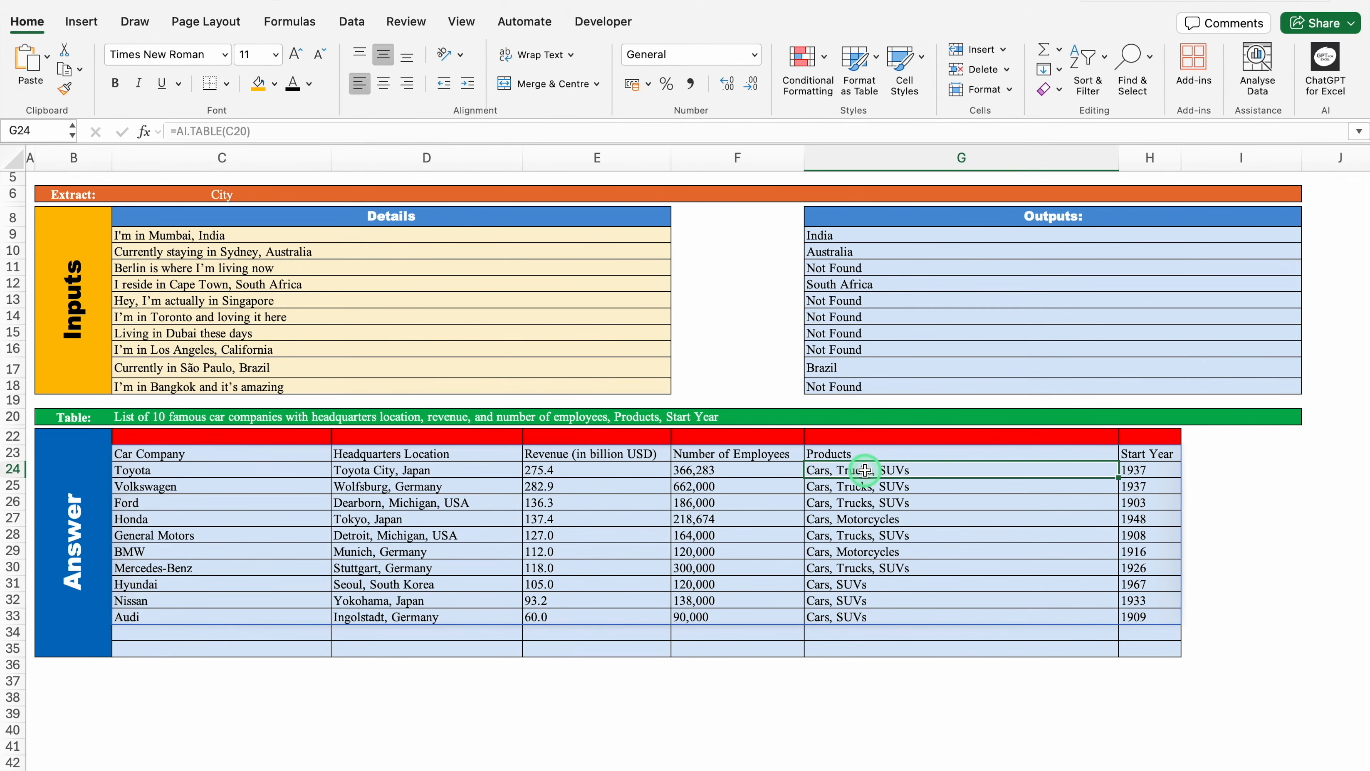
left_click(1146, 468)
Start an =AI formula in cell F8 to look over the available AI functions, and cancel the entry.
left_click(758, 713)
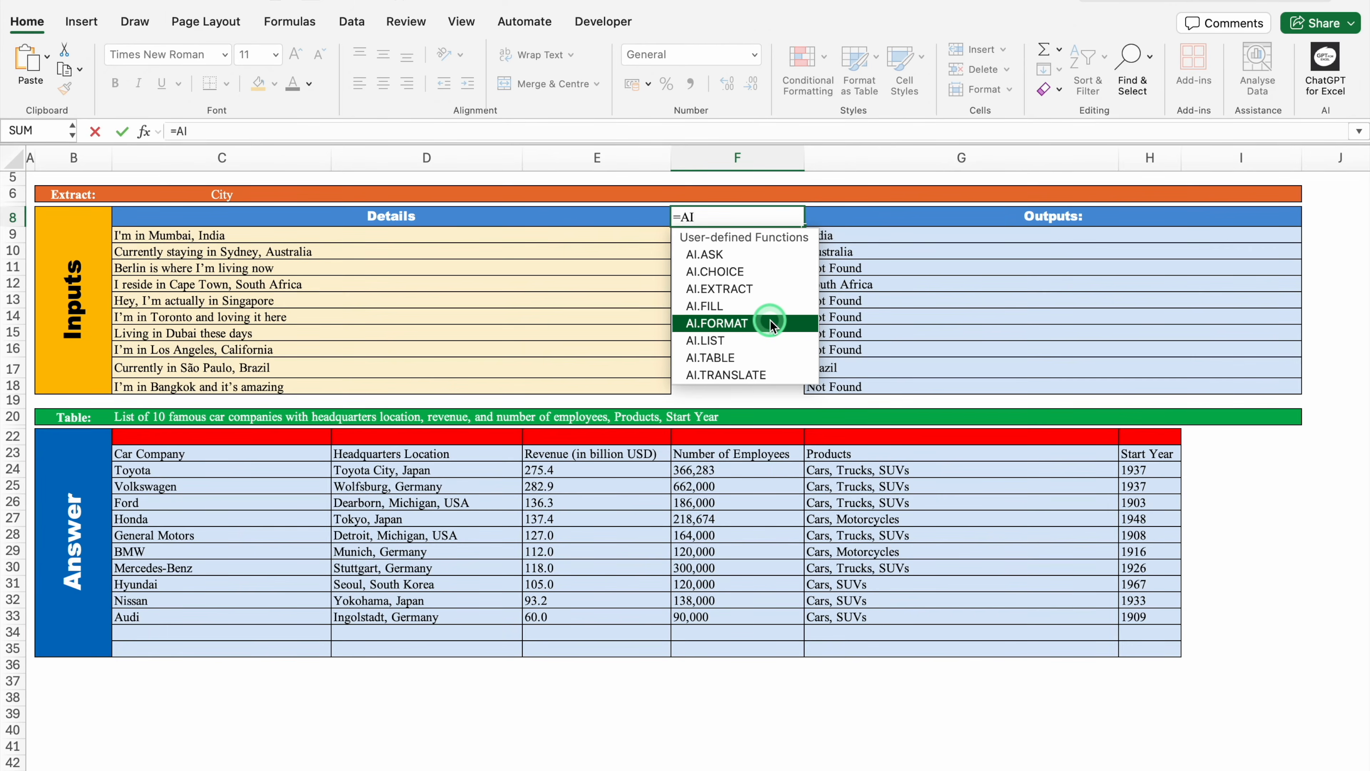
key("Escape")
left_click(720, 723)
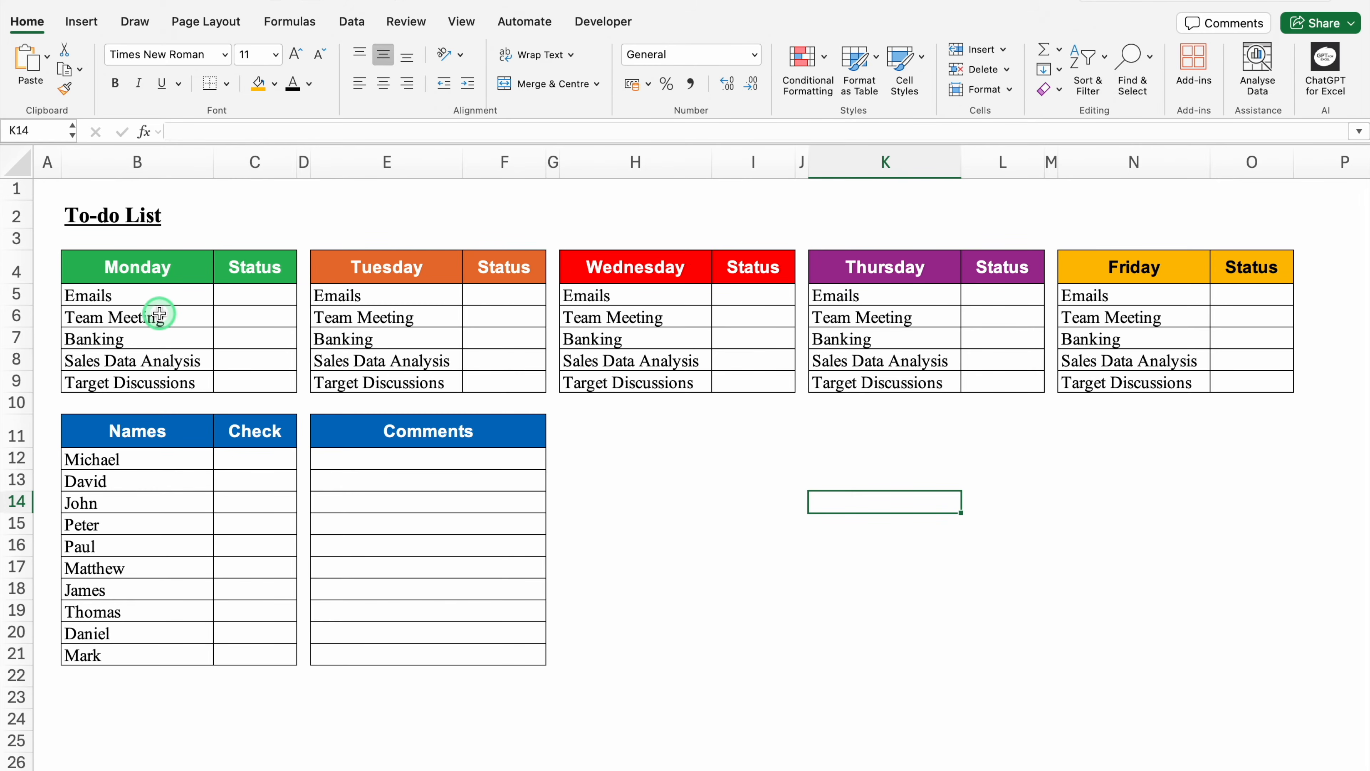
In Monday's Status column, enter Yes for Emails and Done for Team Meeting.
left_click(243, 297)
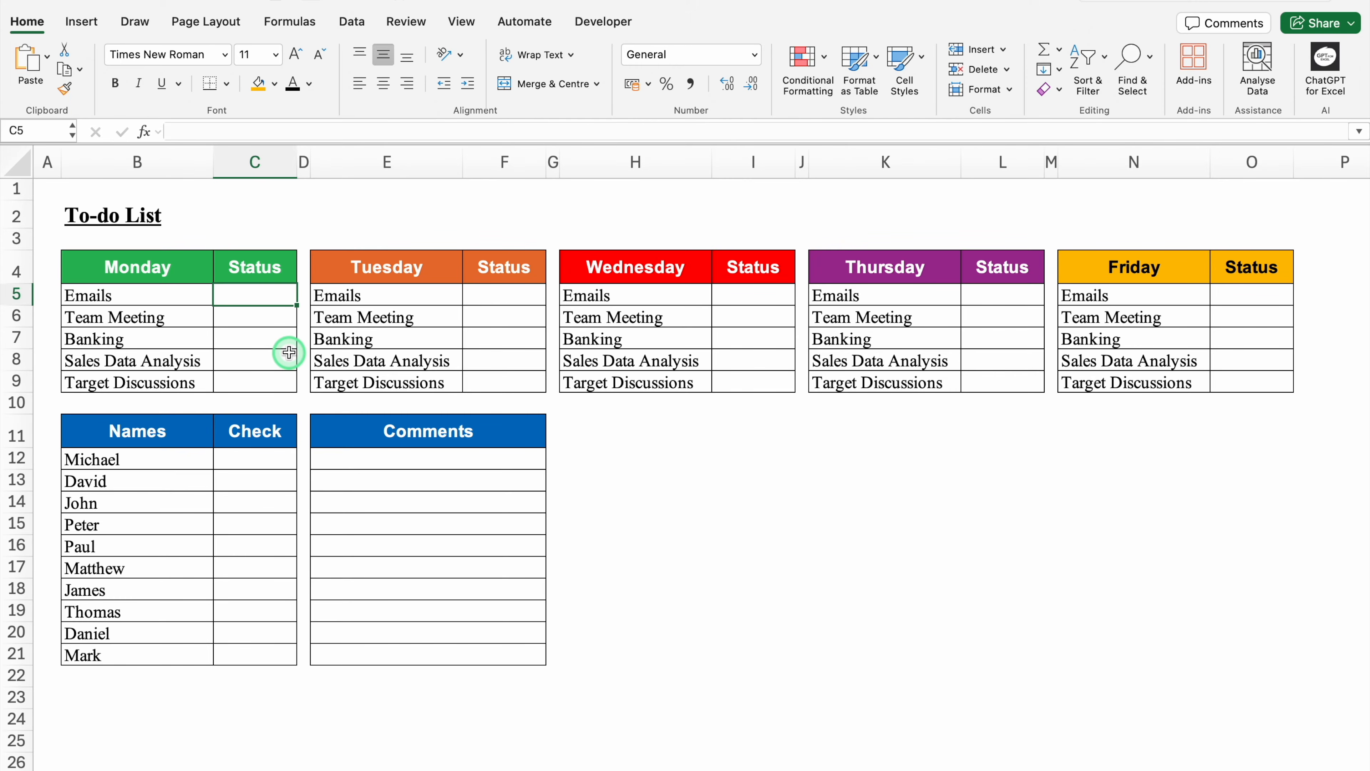
type("Yes")
key("Return")
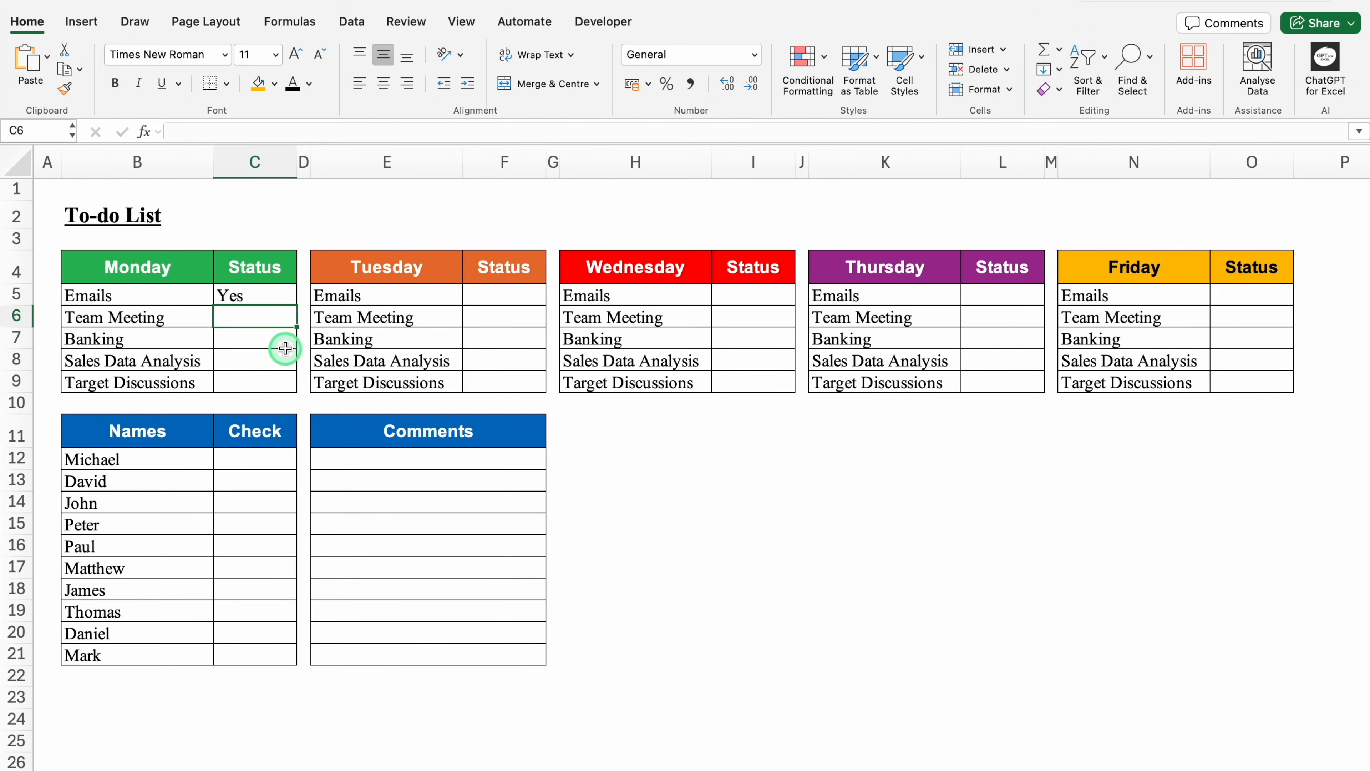
type("Done")
key("Return")
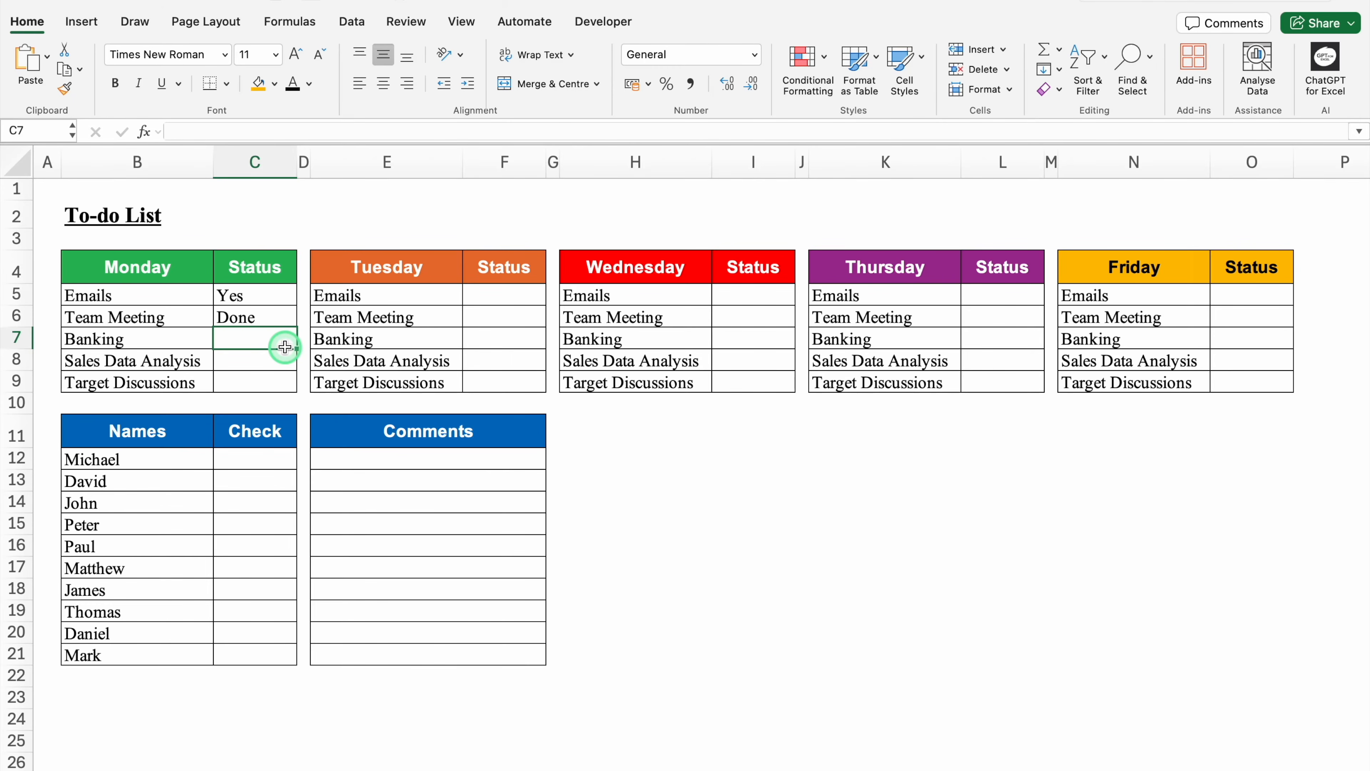
Clear Monday's Status cells C5:C9 and insert checkboxes in them.
left_click_drag(272, 300, 274, 382)
key("Delete")
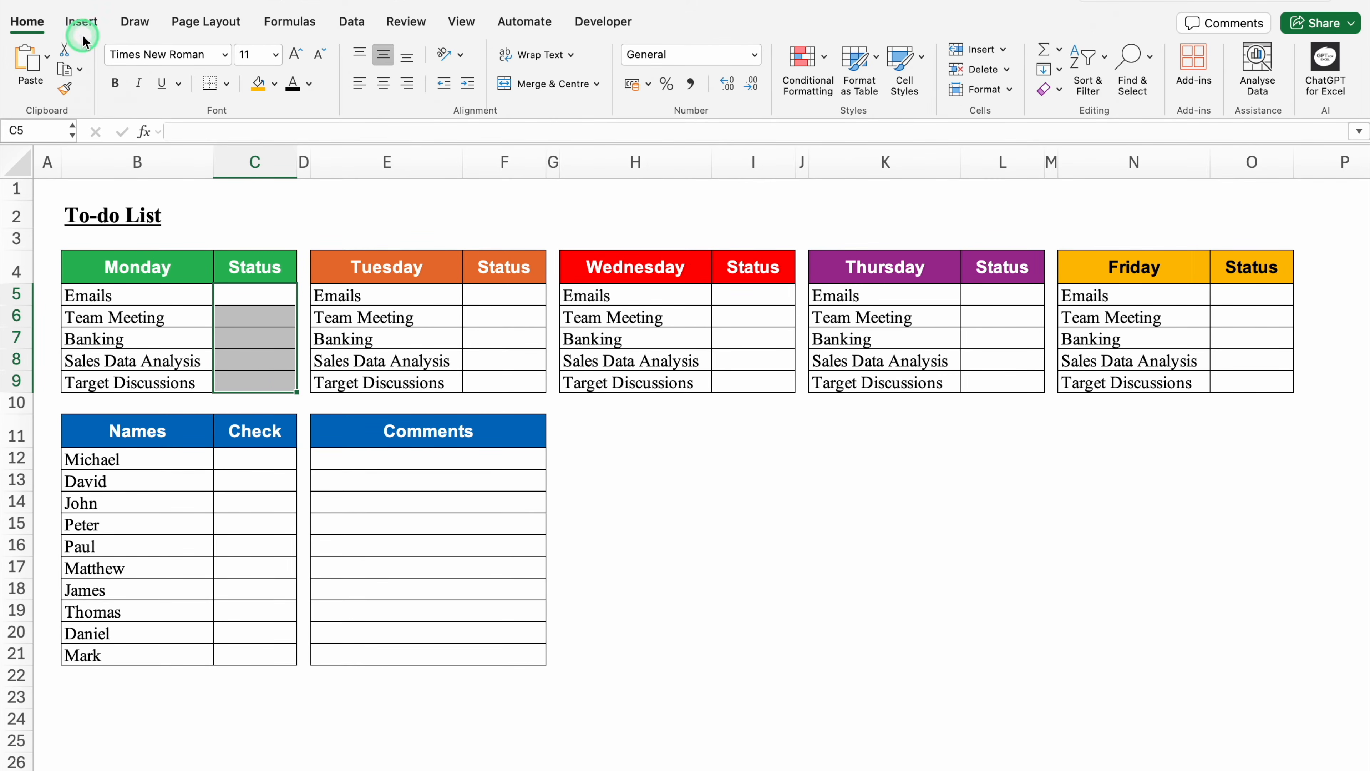
left_click(81, 22)
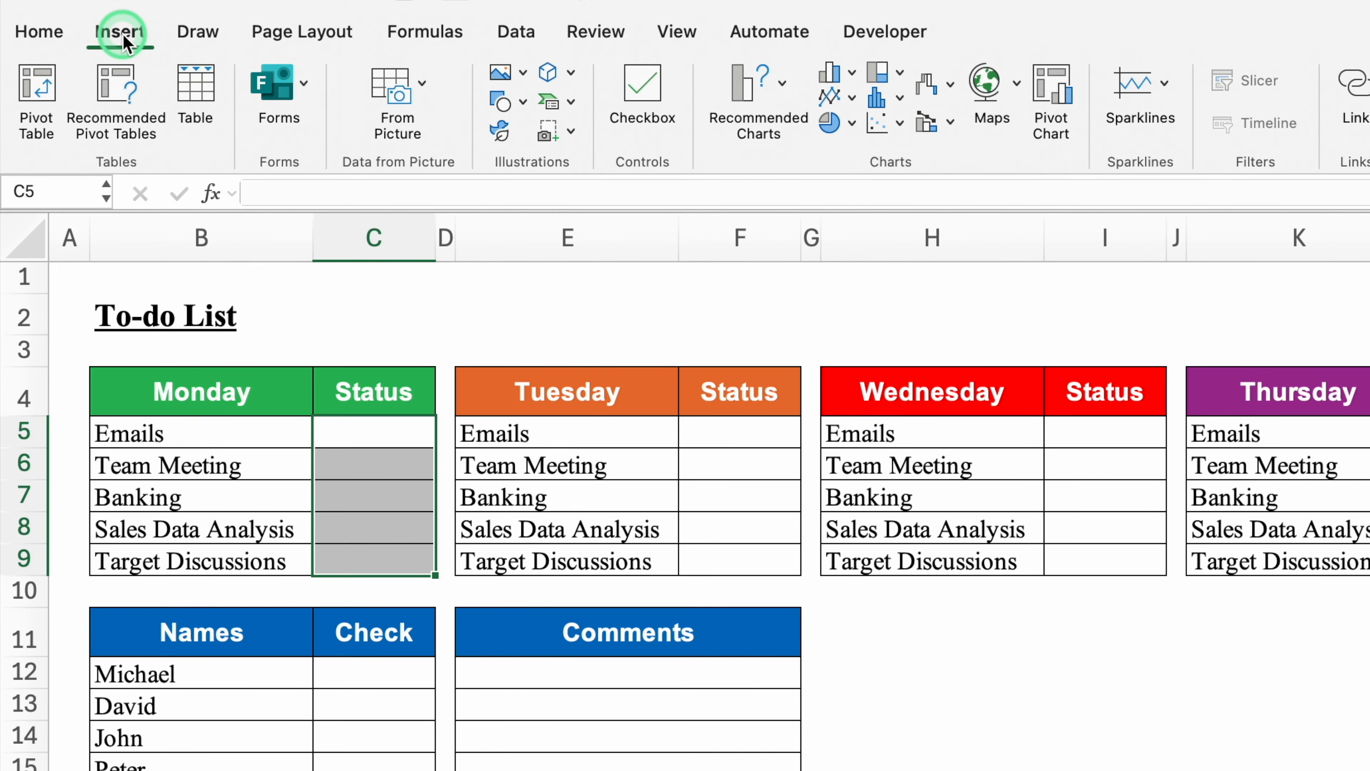
left_click(644, 86)
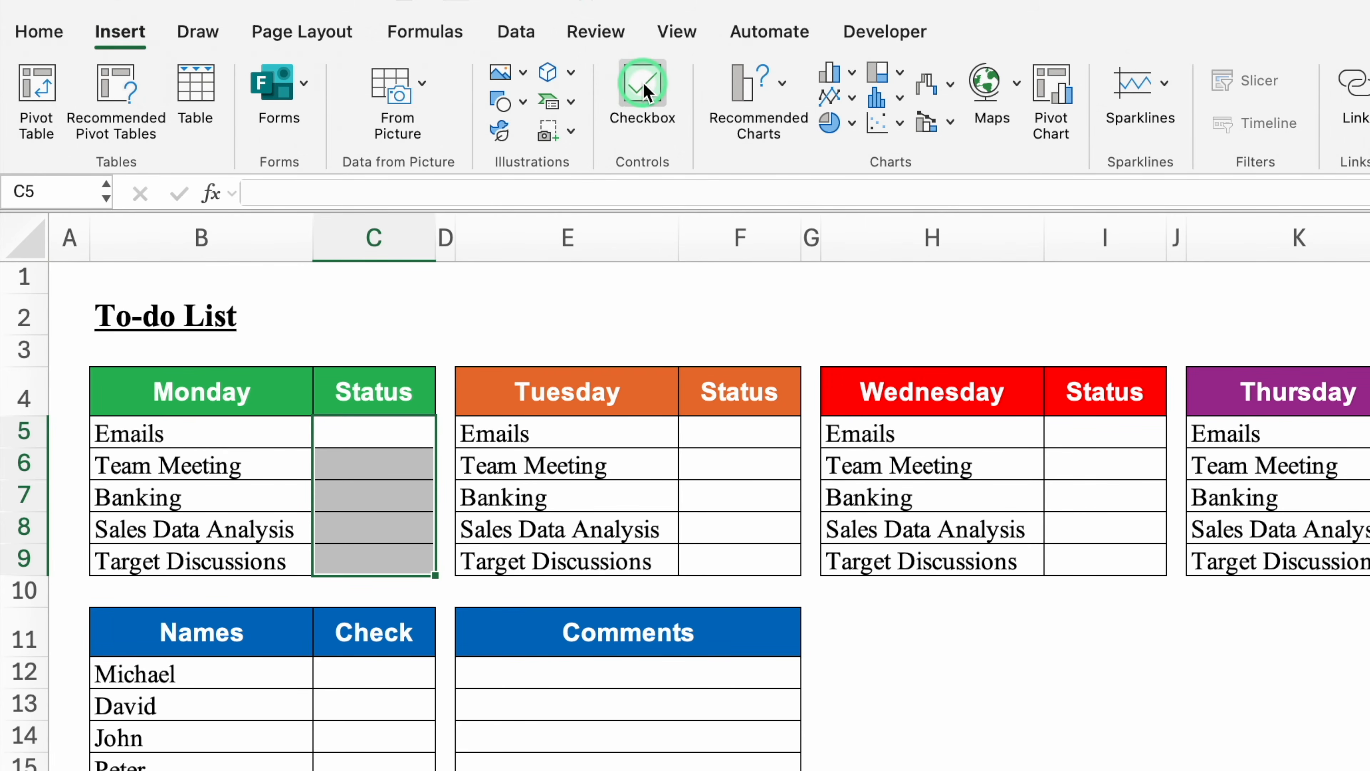
Tick the Emails checkbox in Monday's Status column.
left_click(395, 434)
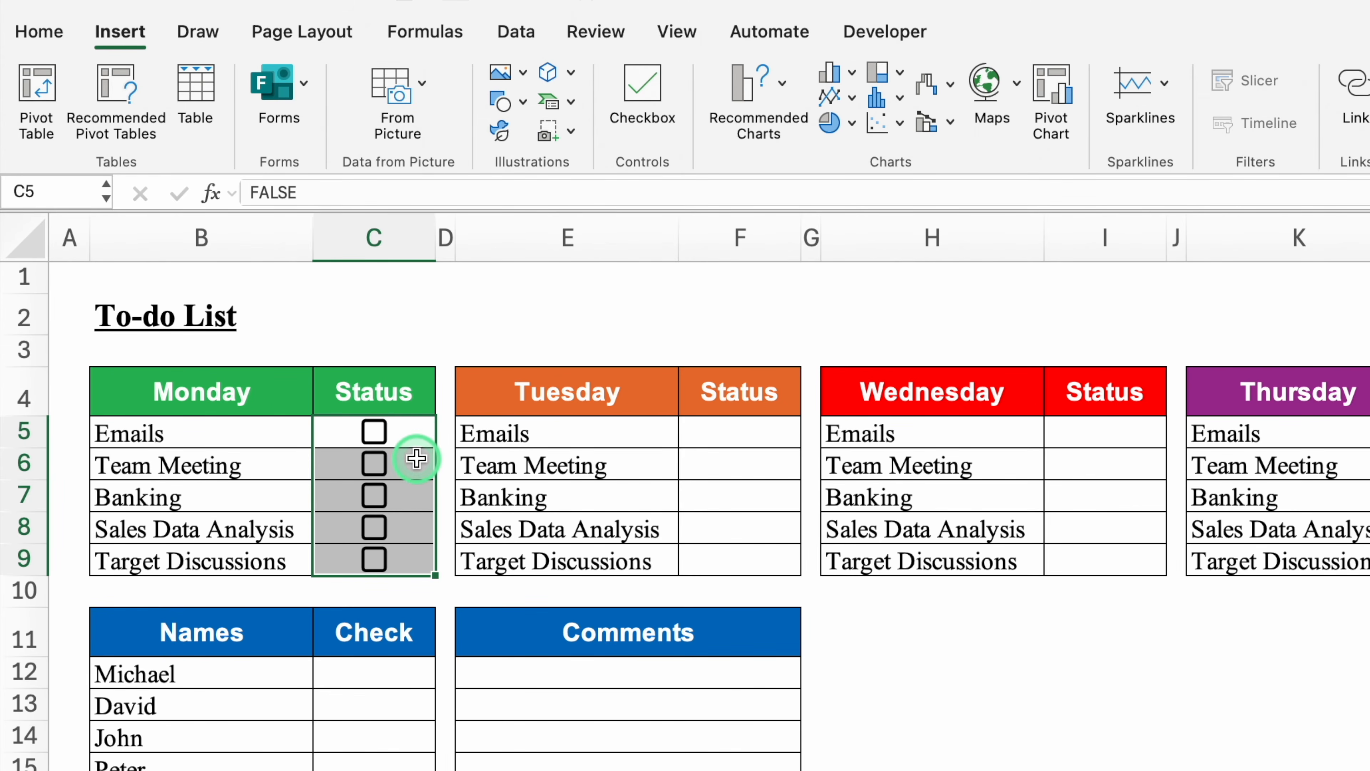
left_click(411, 434)
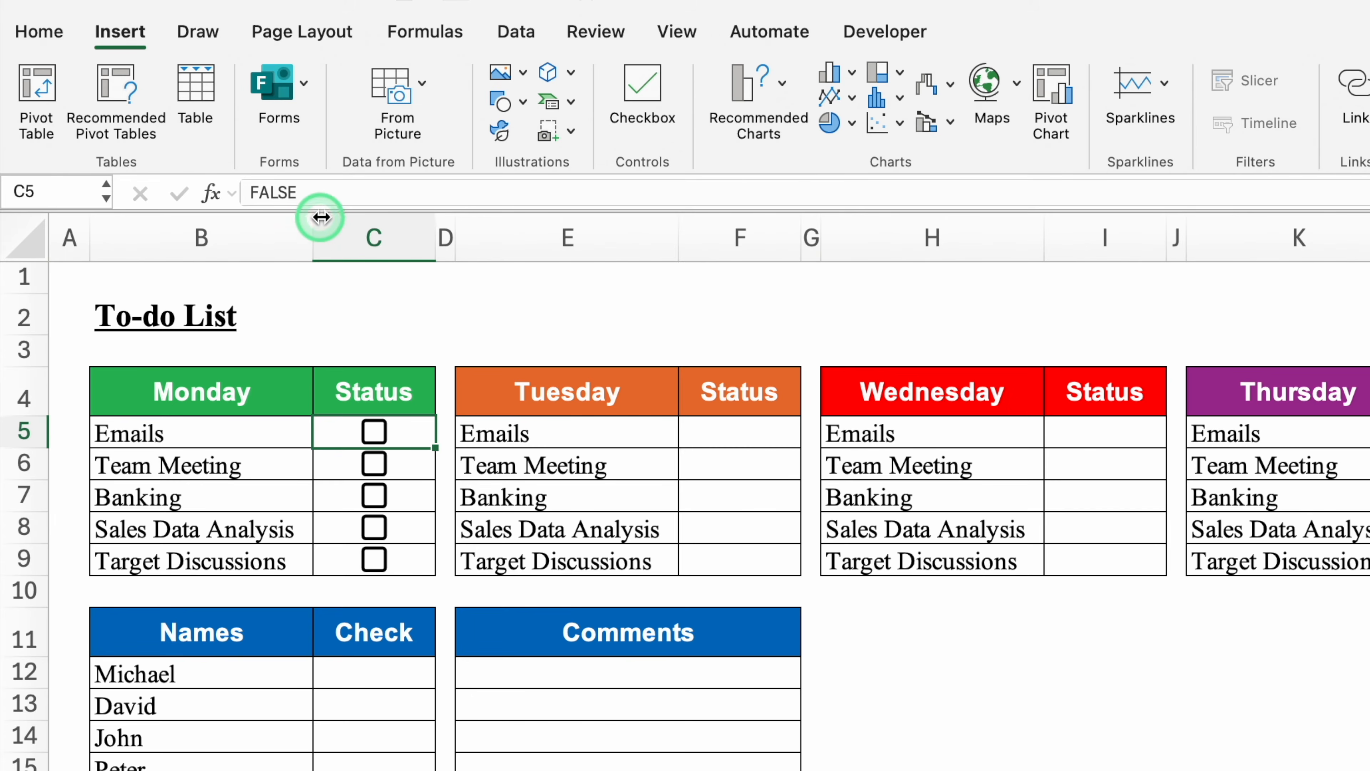
left_click(374, 432)
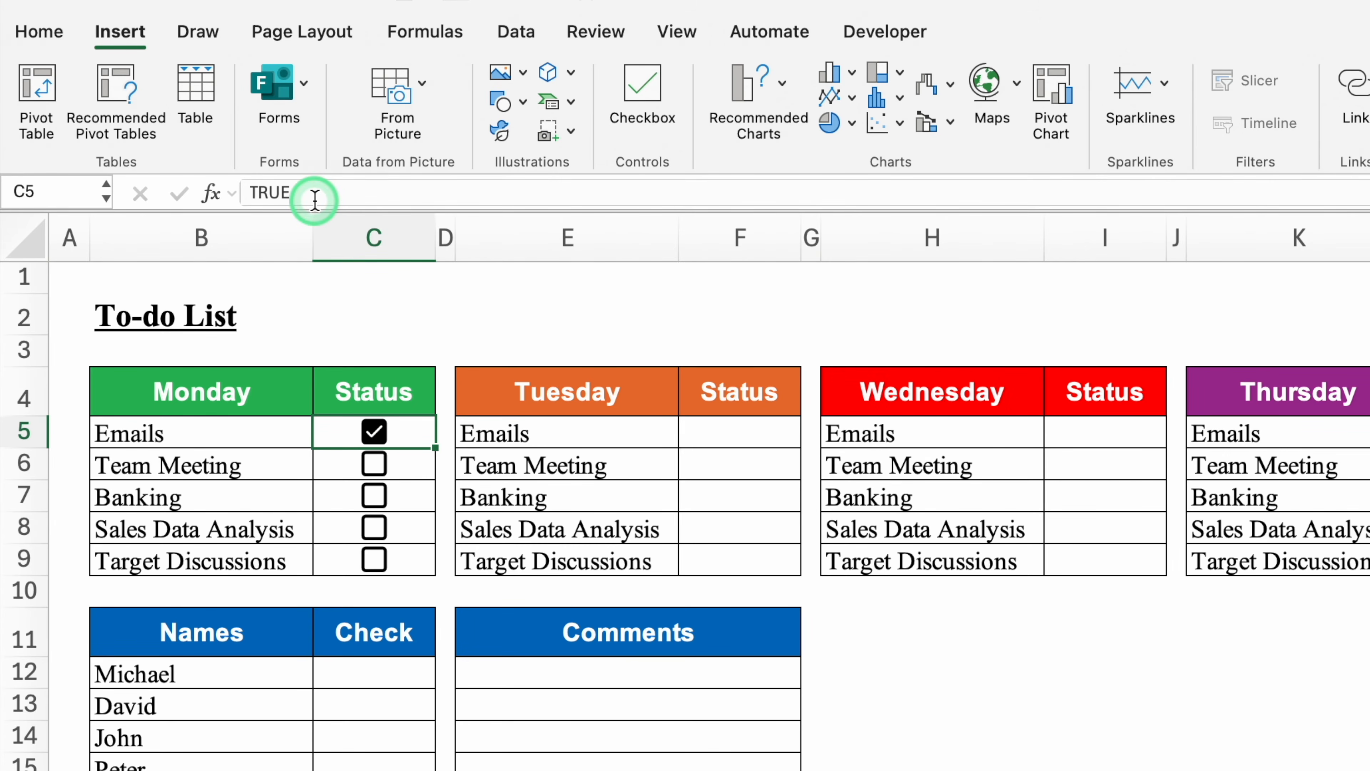
Insert checkboxes in Tuesday's Status cells F5:F9 and copy them to the Wednesday, Thursday and Friday Status columns.
left_click_drag(753, 432, 763, 559)
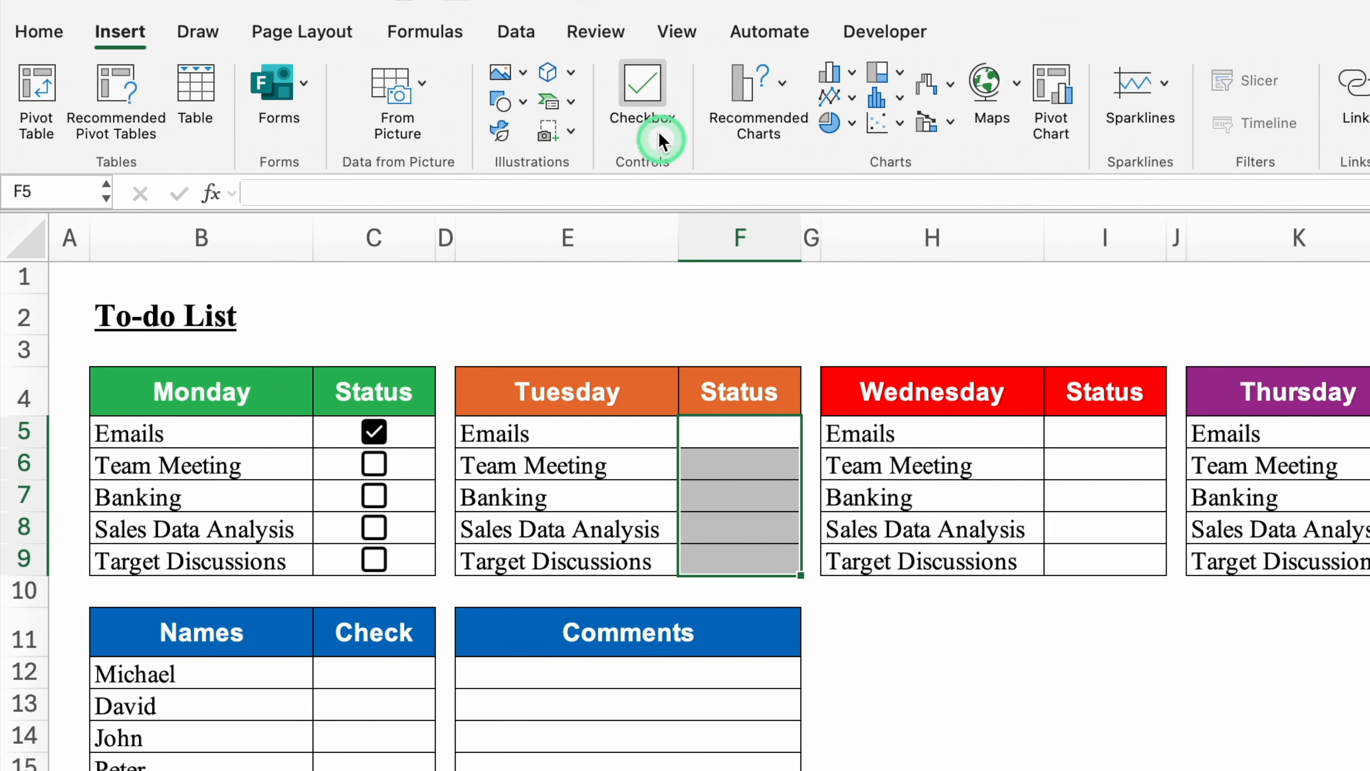
left_click(644, 89)
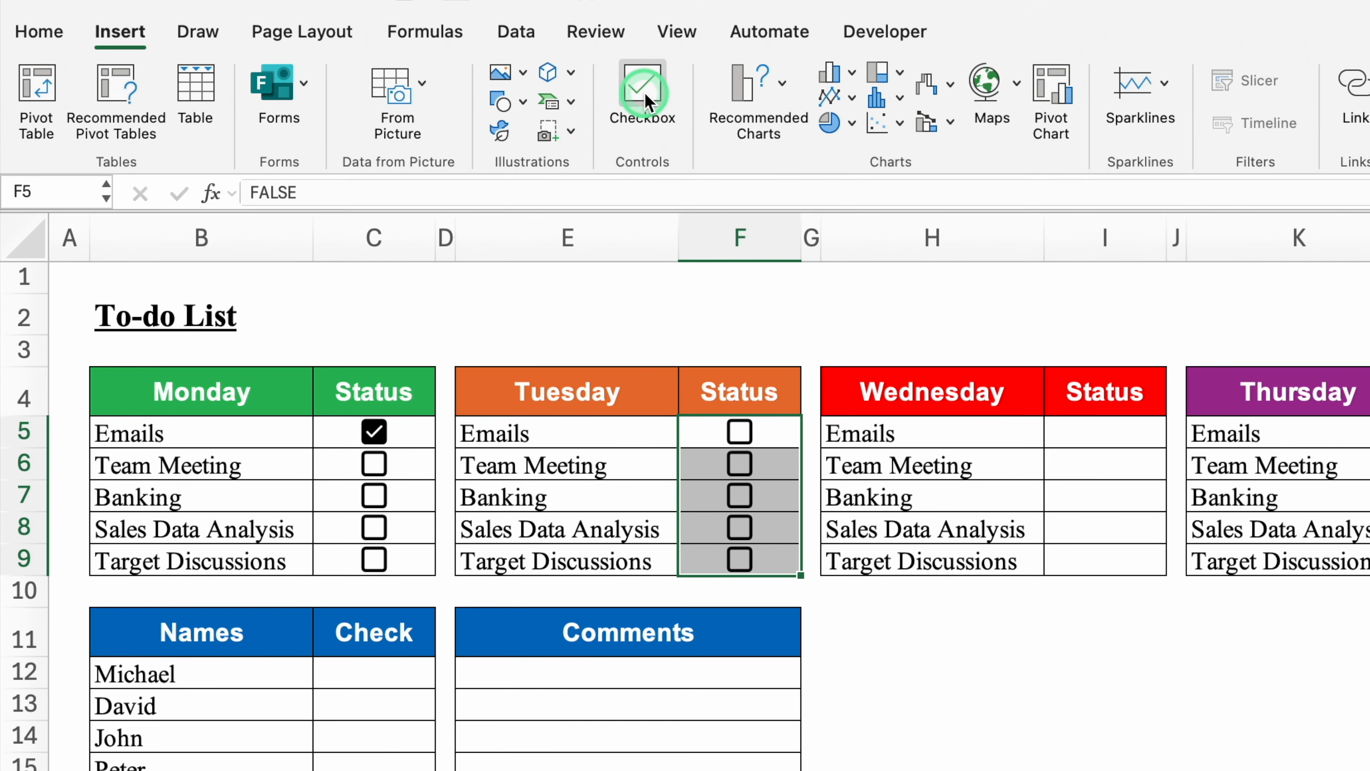
key("super+c")
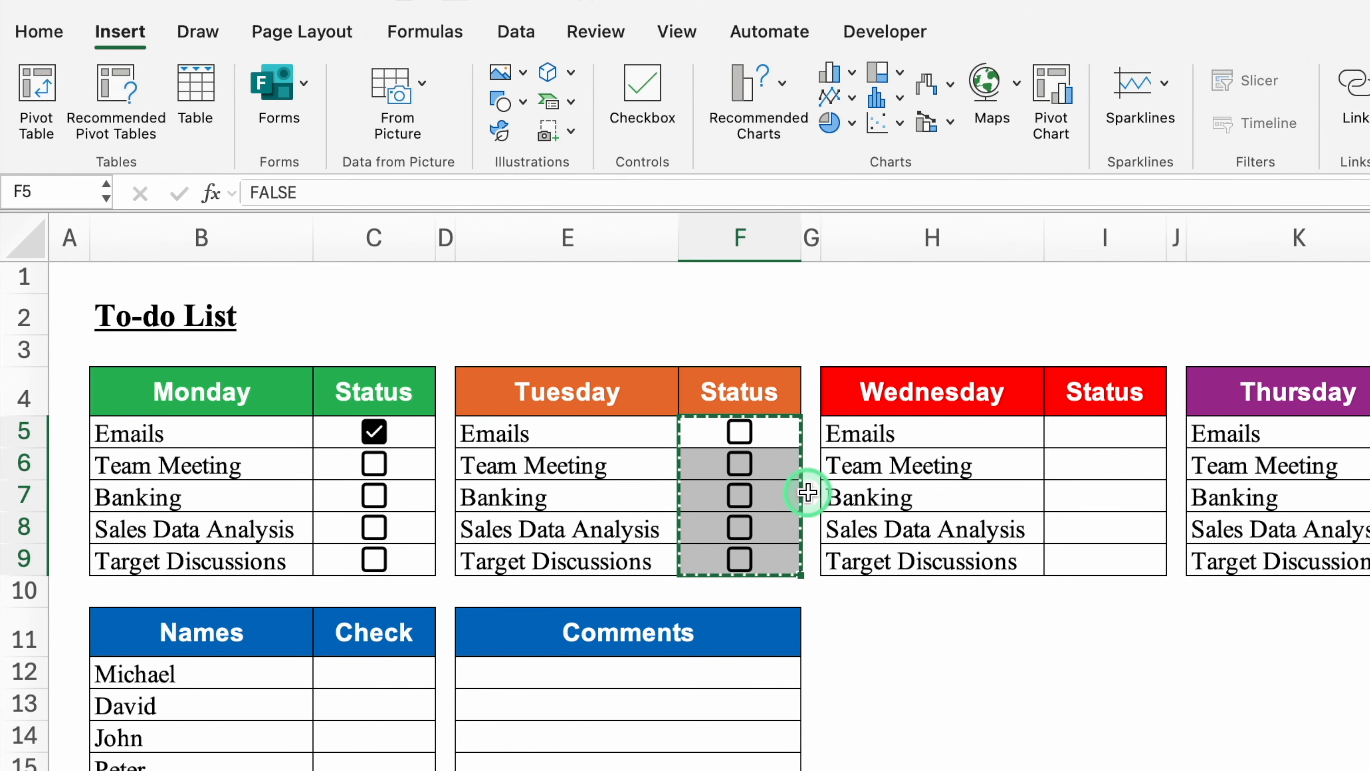
left_click(1086, 440)
key("super+v")
left_click(1369, 432)
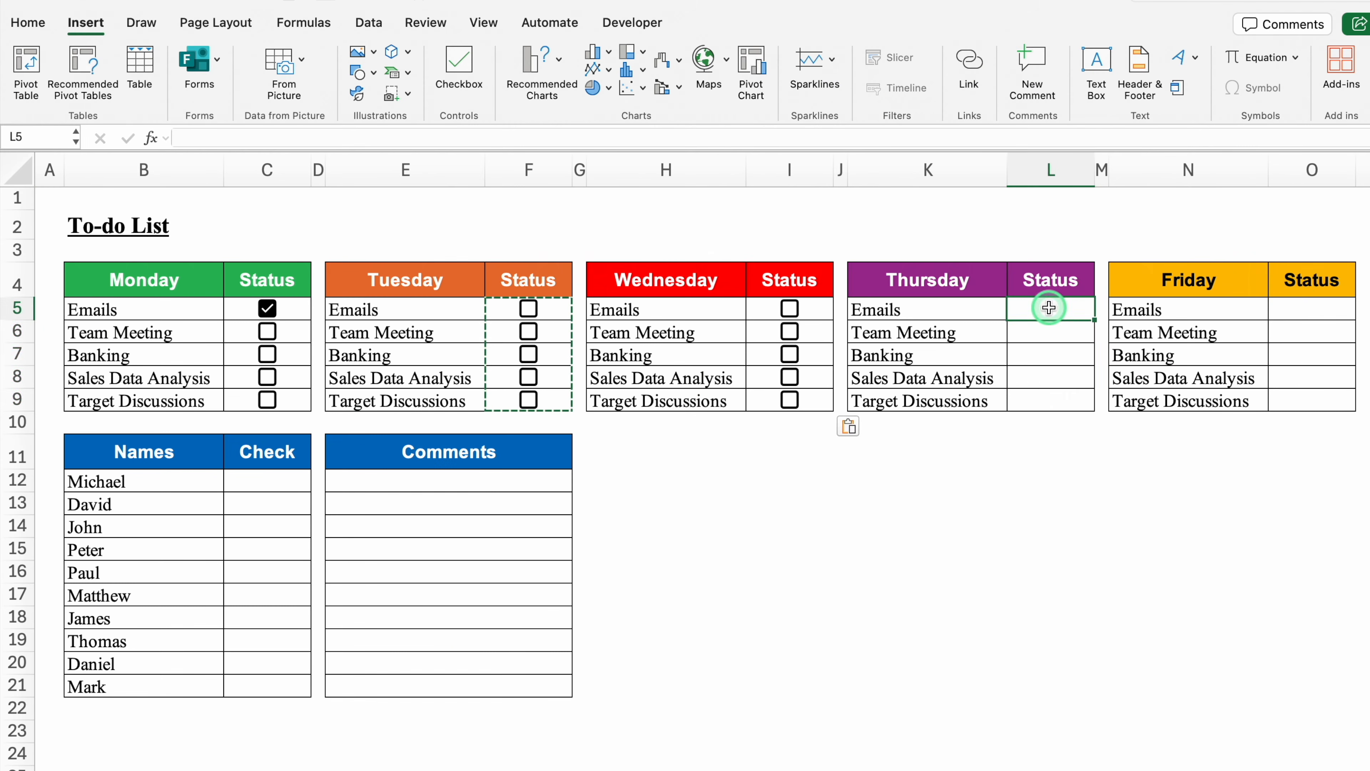
key("super+v")
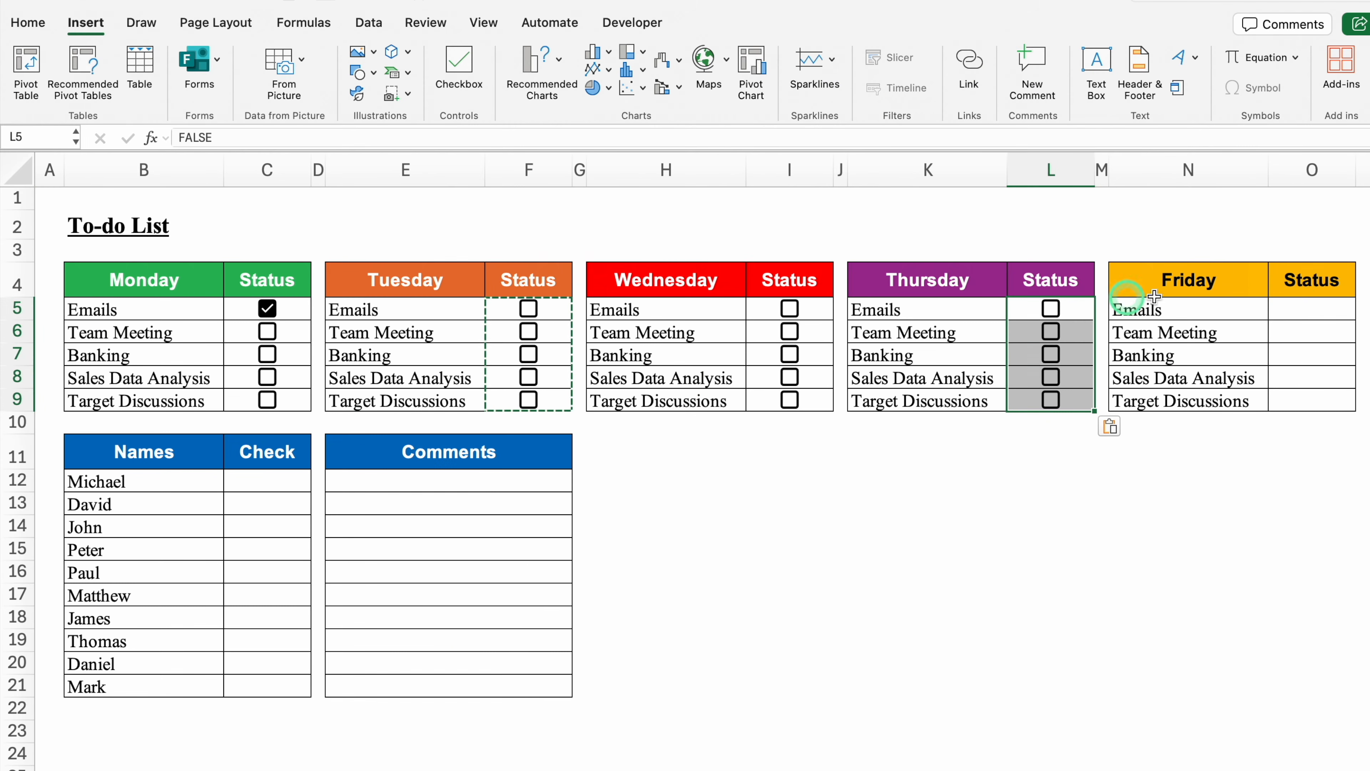
left_click(1312, 306)
key("super+v")
key("Escape")
Start a new Classic conditional formatting rule for Monday's cells B5:C9 that uses a formula to determine which cells to format.
left_click_drag(199, 308, 262, 322)
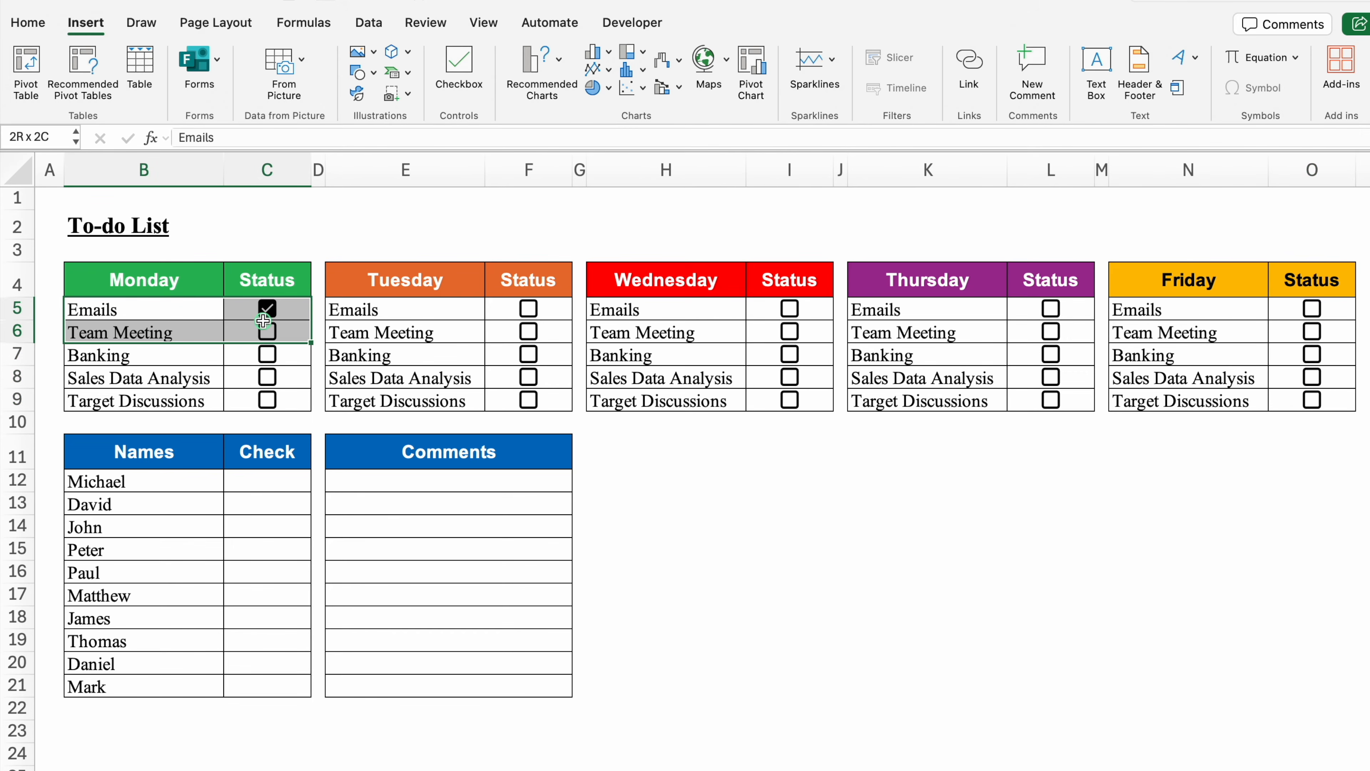
left_click_drag(262, 321, 269, 394)
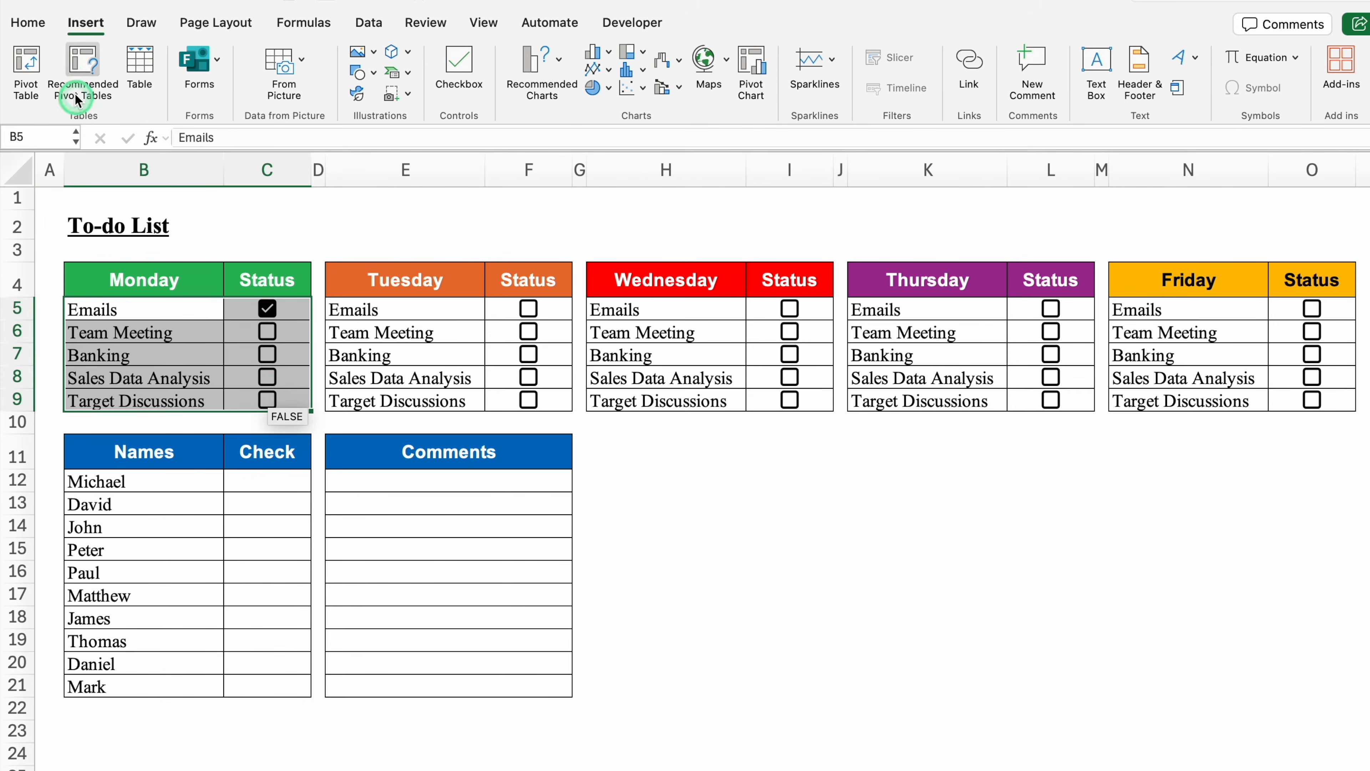
left_click(32, 24)
left_click(853, 74)
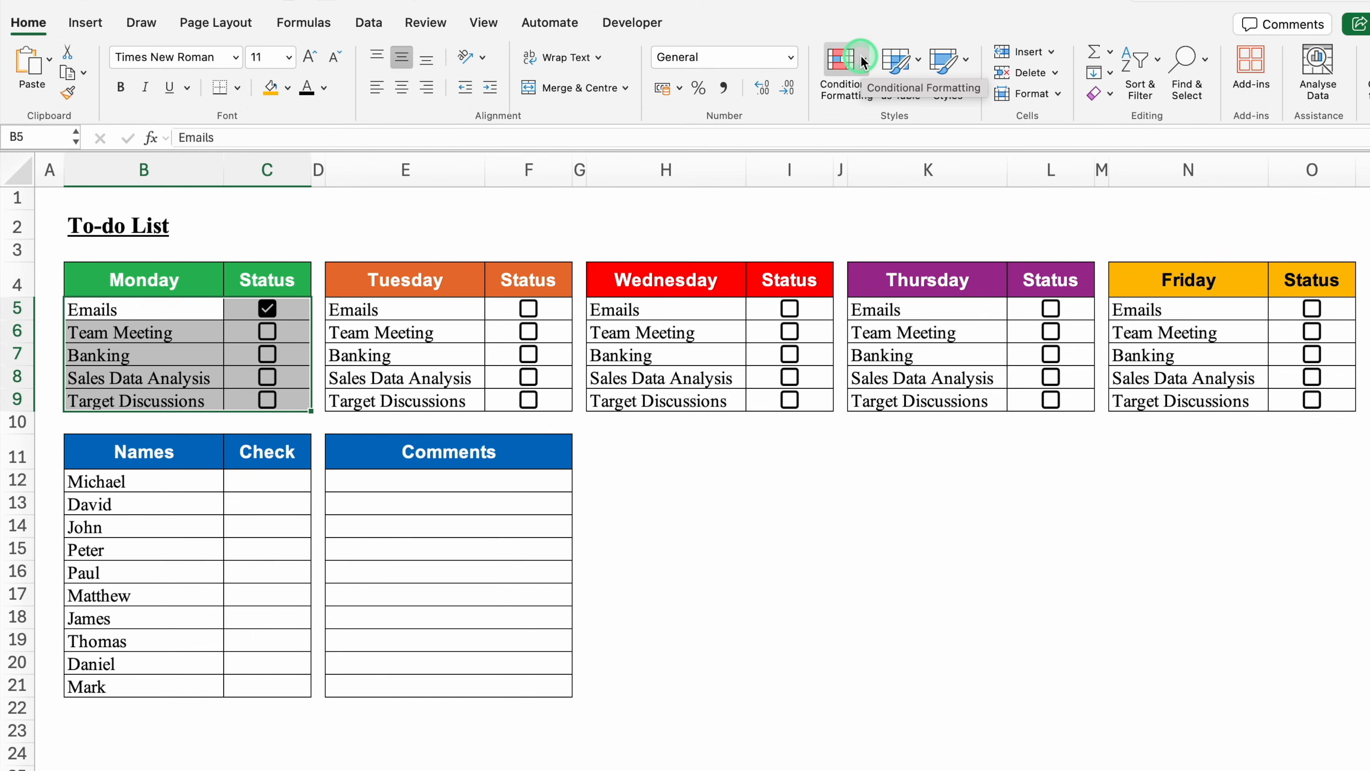
left_click(863, 59)
left_click(861, 231)
left_click(715, 188)
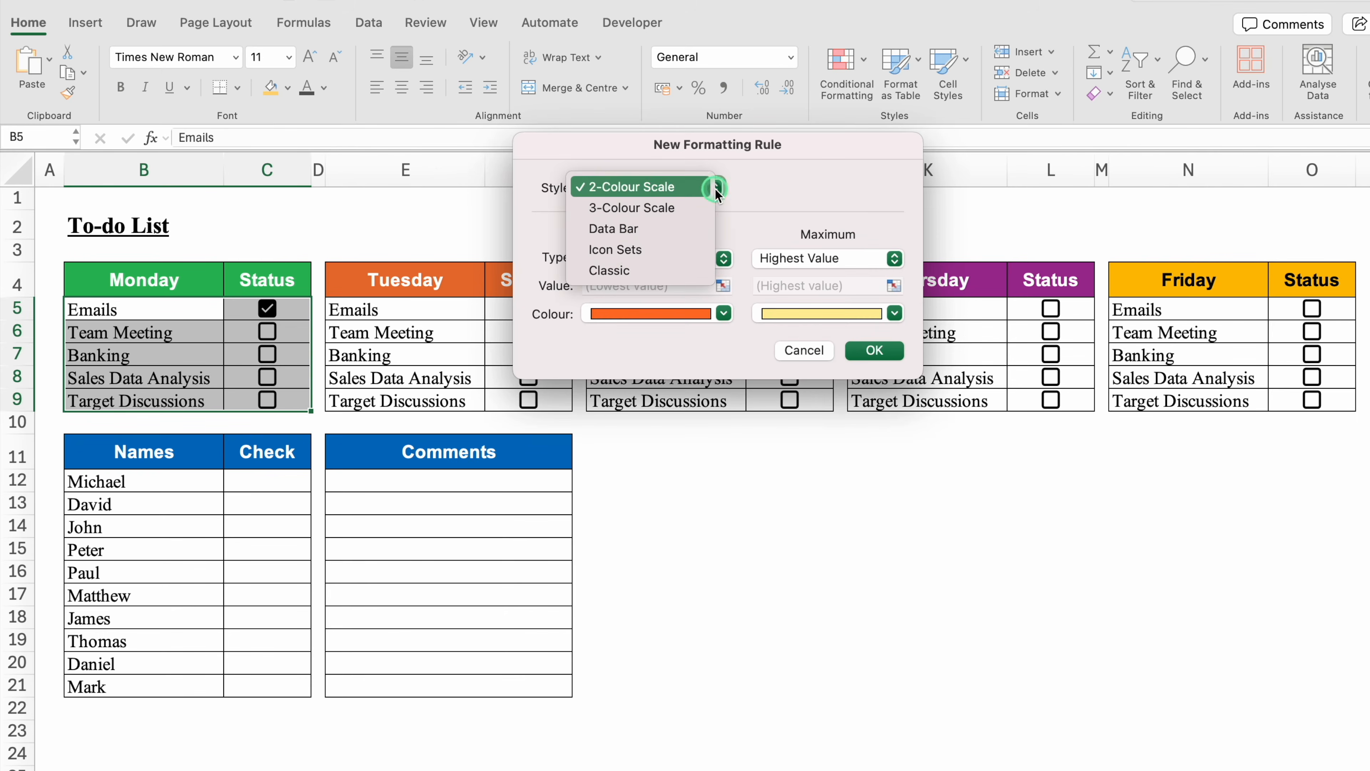
left_click(634, 271)
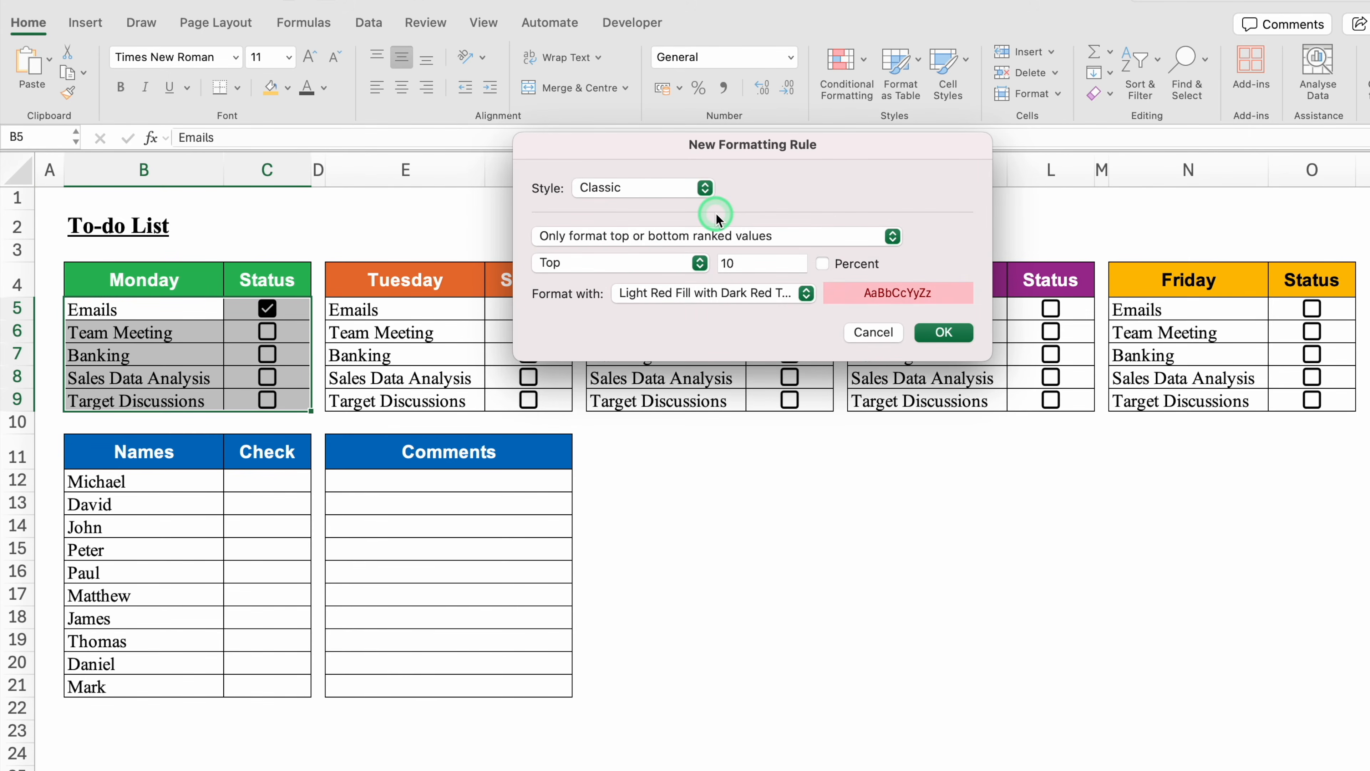
left_click(742, 236)
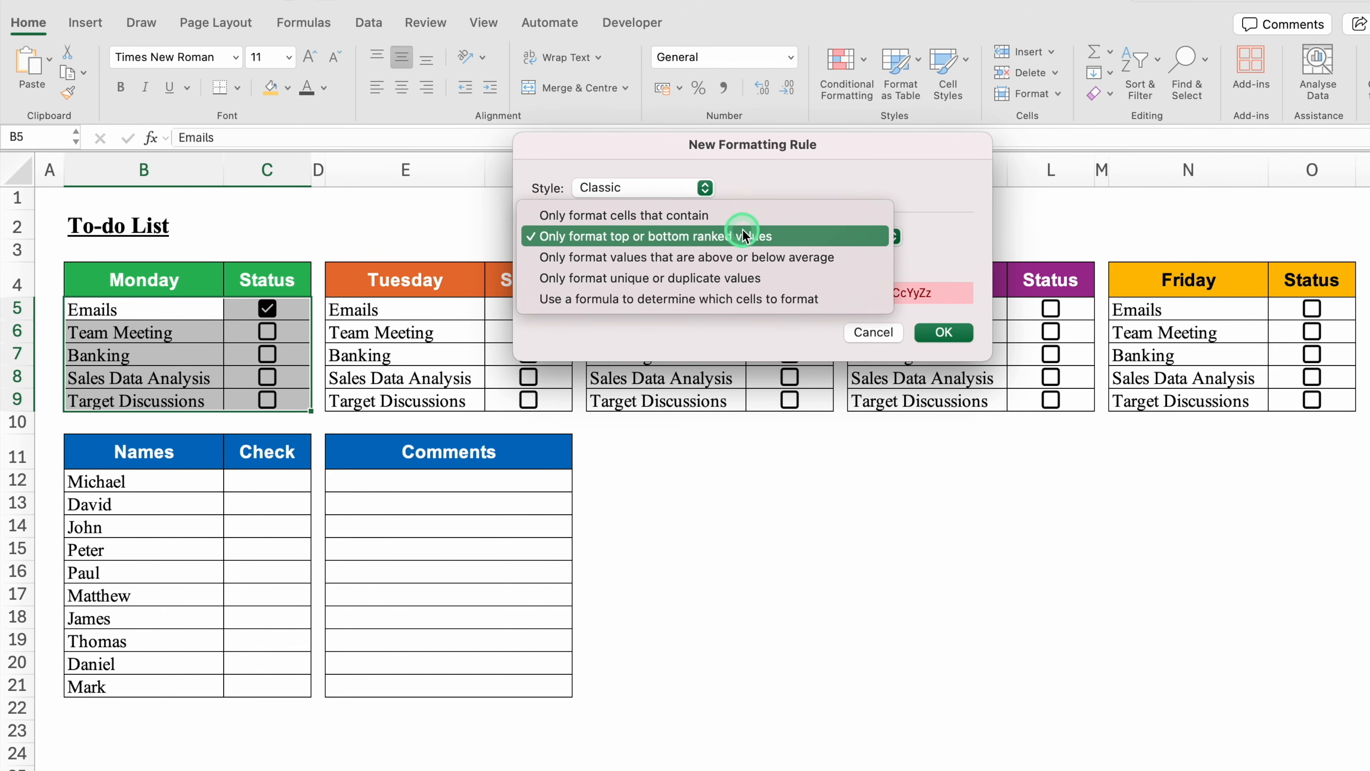
left_click(750, 301)
Enter the rule formula =$C5=True, keeping only the column reference absolute.
left_click(678, 261)
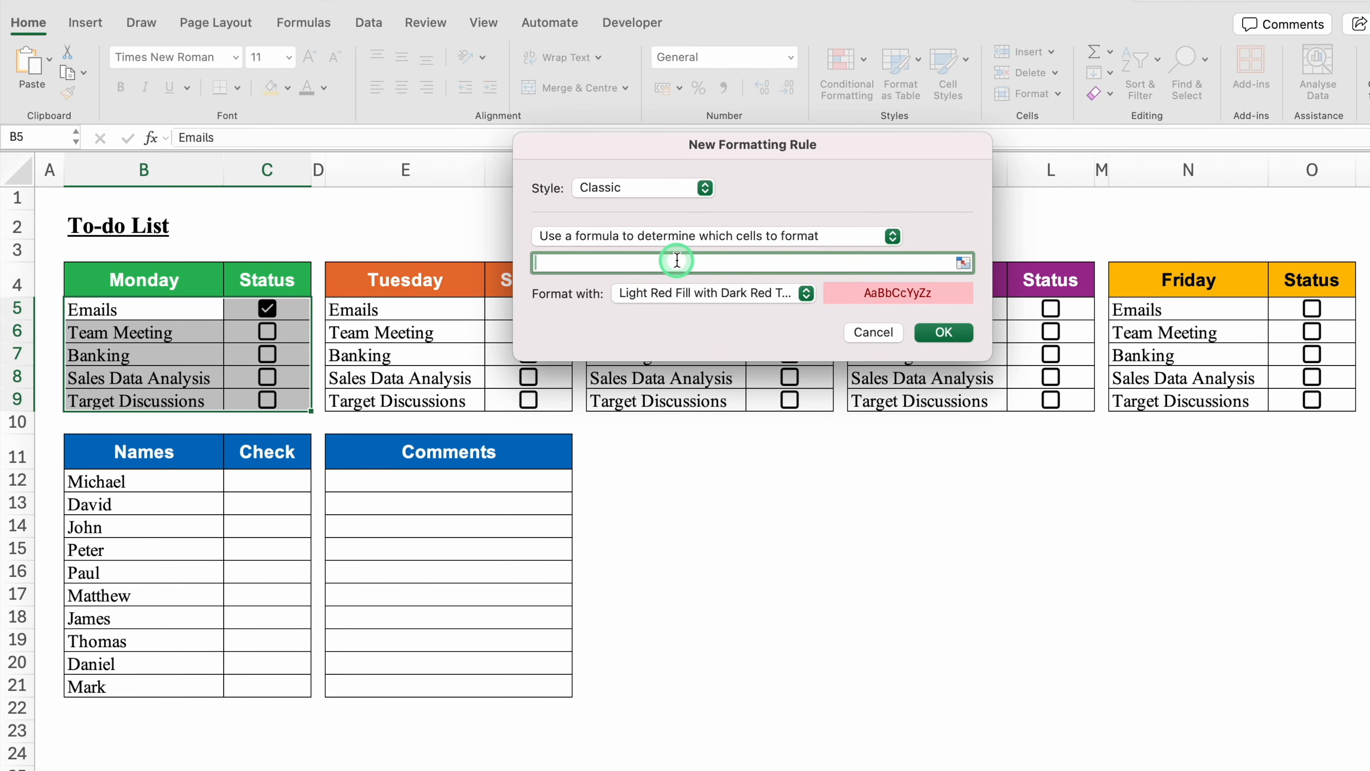
type("=")
left_click(299, 306)
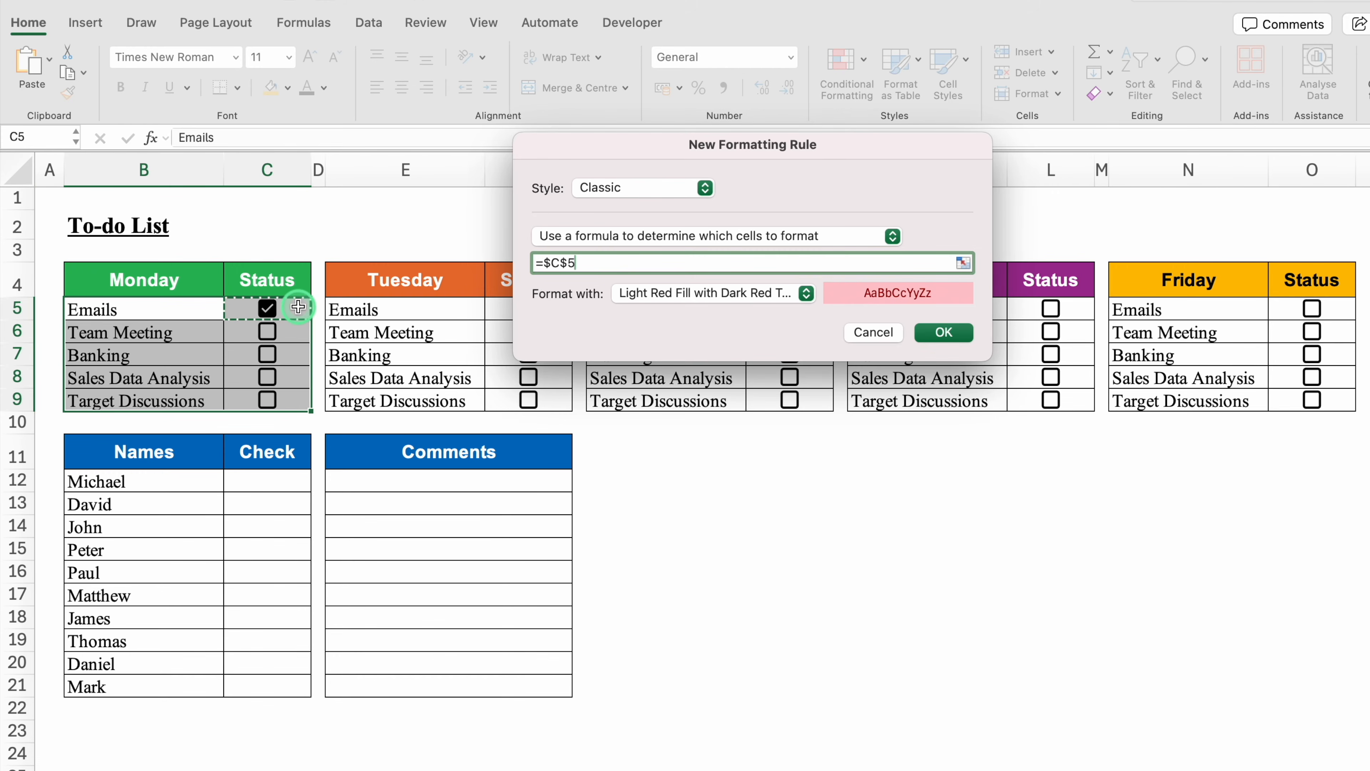
left_click(560, 262)
key("BackSpace")
left_click(610, 261)
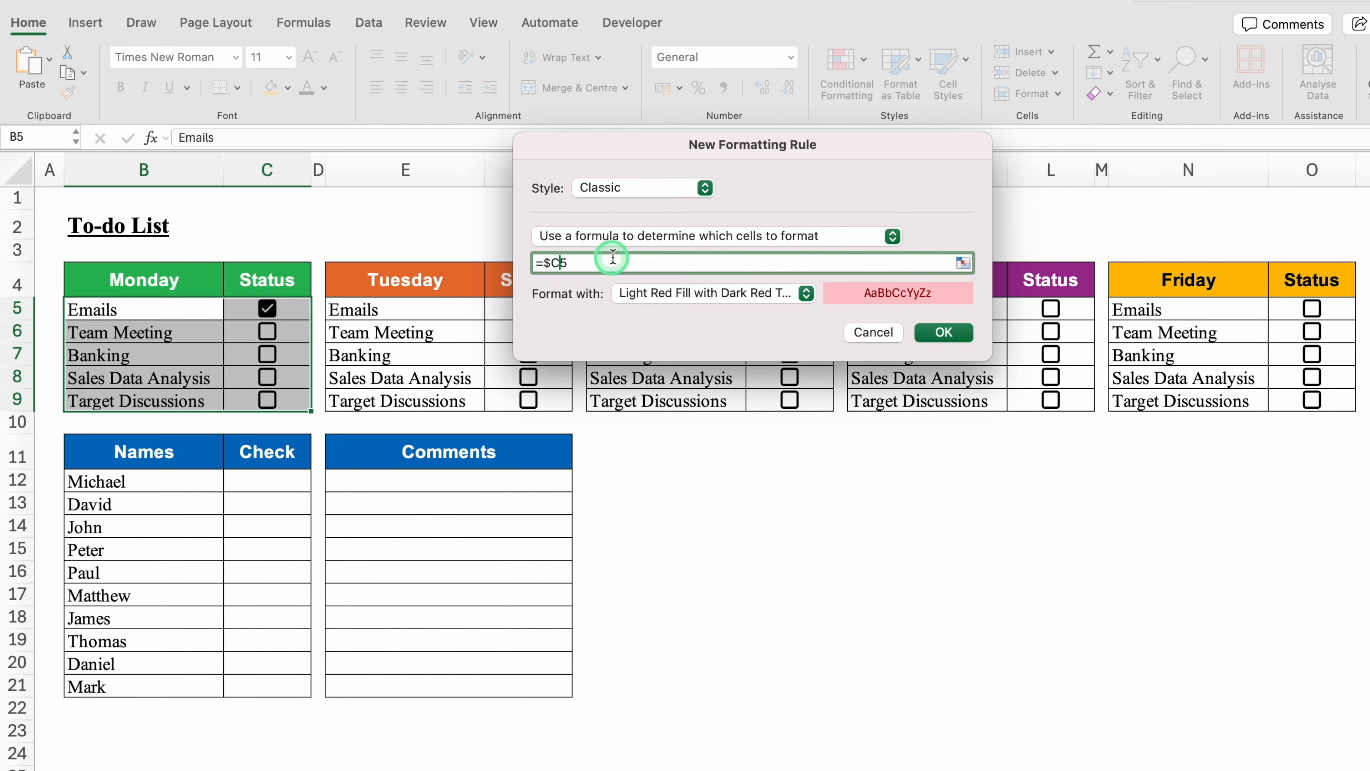
left_click(613, 264)
type("=")
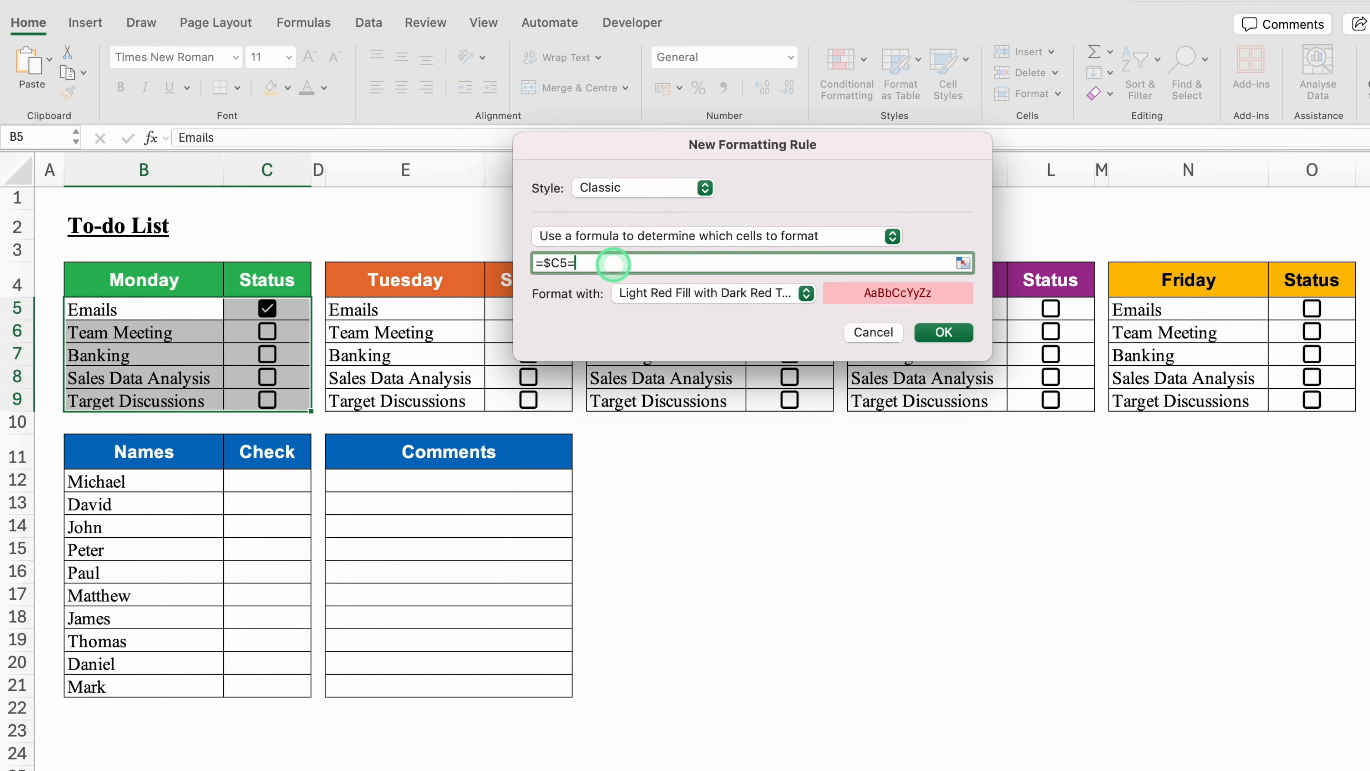
type("True")
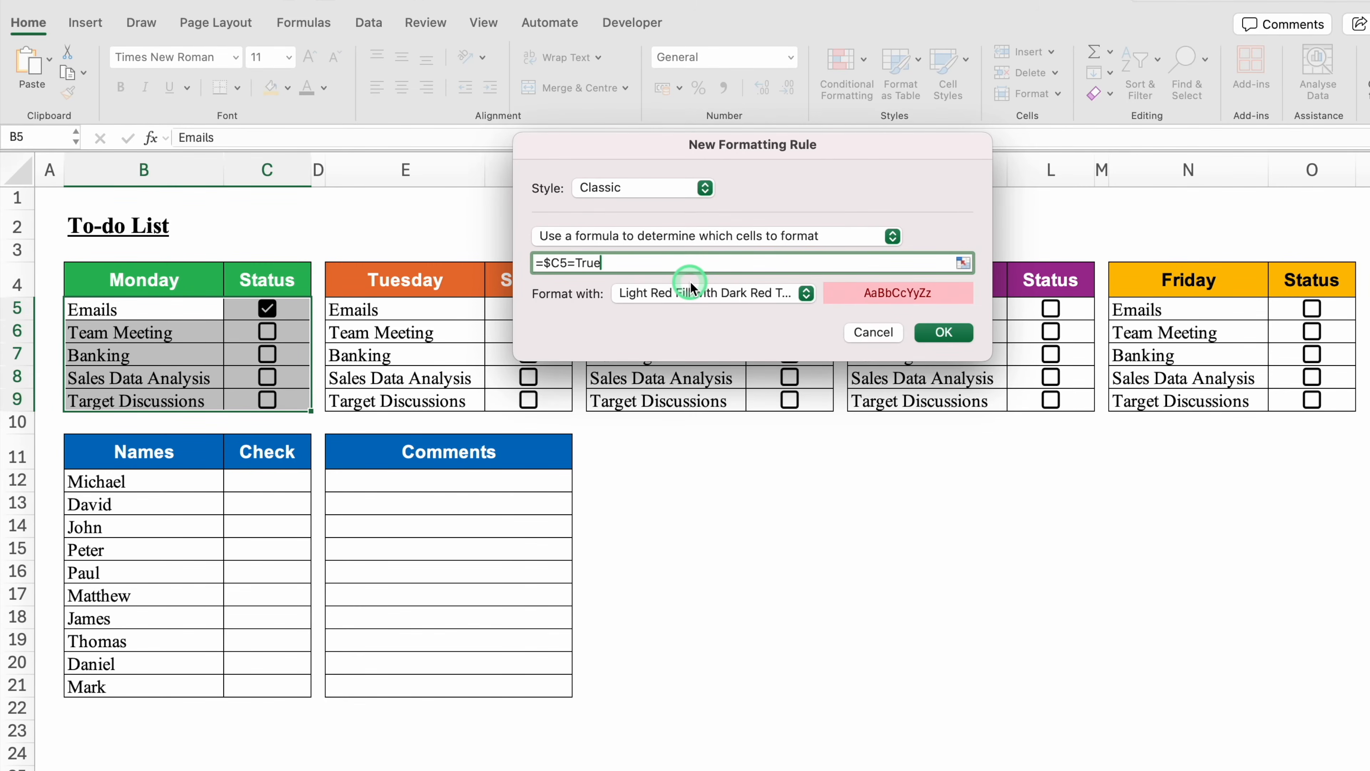
Give the rule a customised format with strikethrough and a green font colour, and apply it to Monday's tasks.
left_click(807, 294)
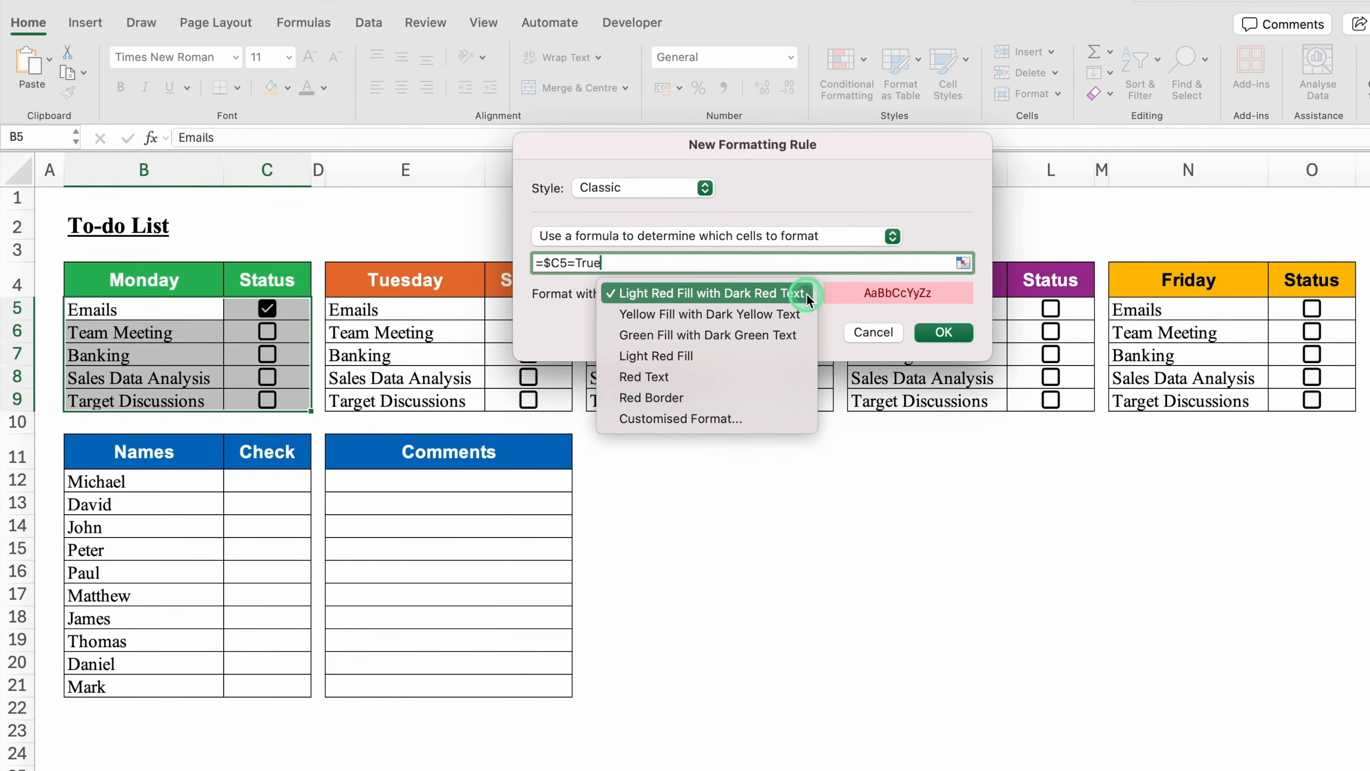
left_click(669, 419)
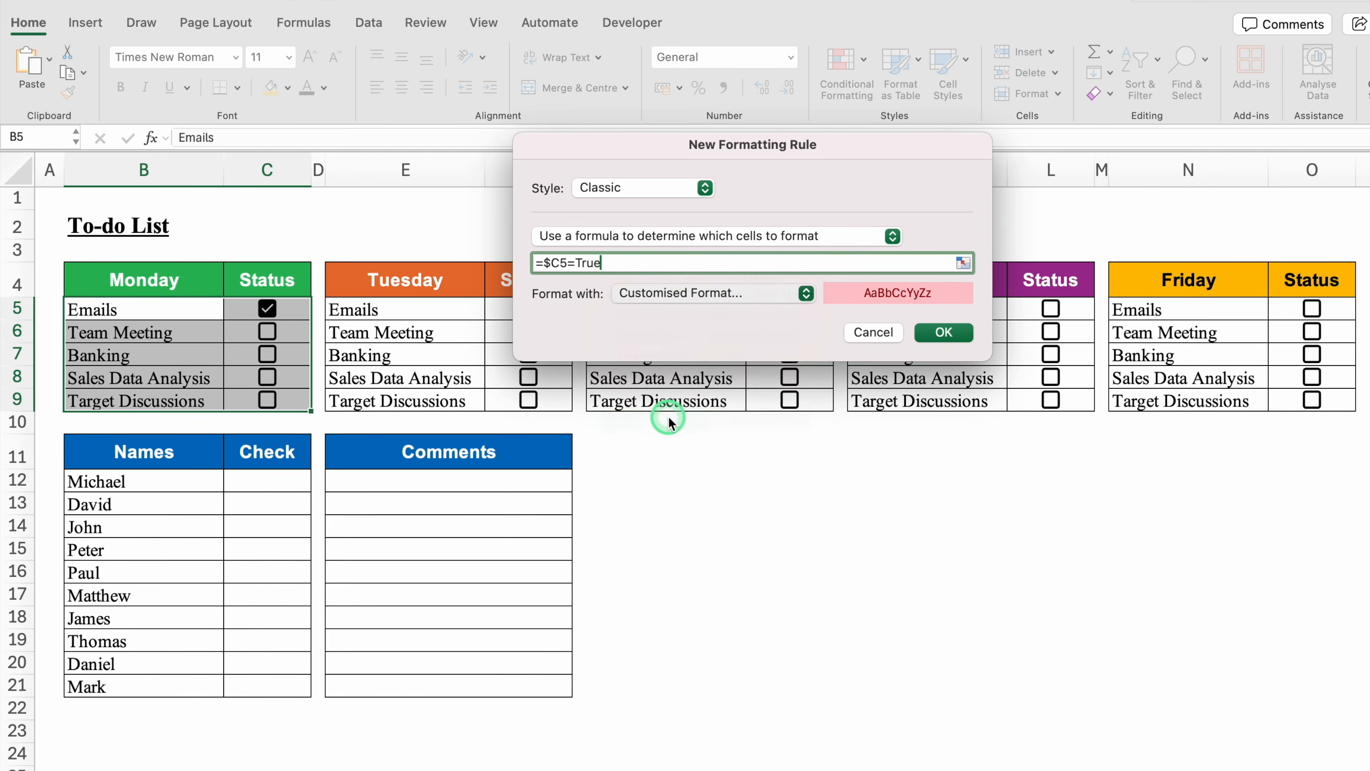
left_click(648, 99)
left_click(700, 103)
left_click(759, 101)
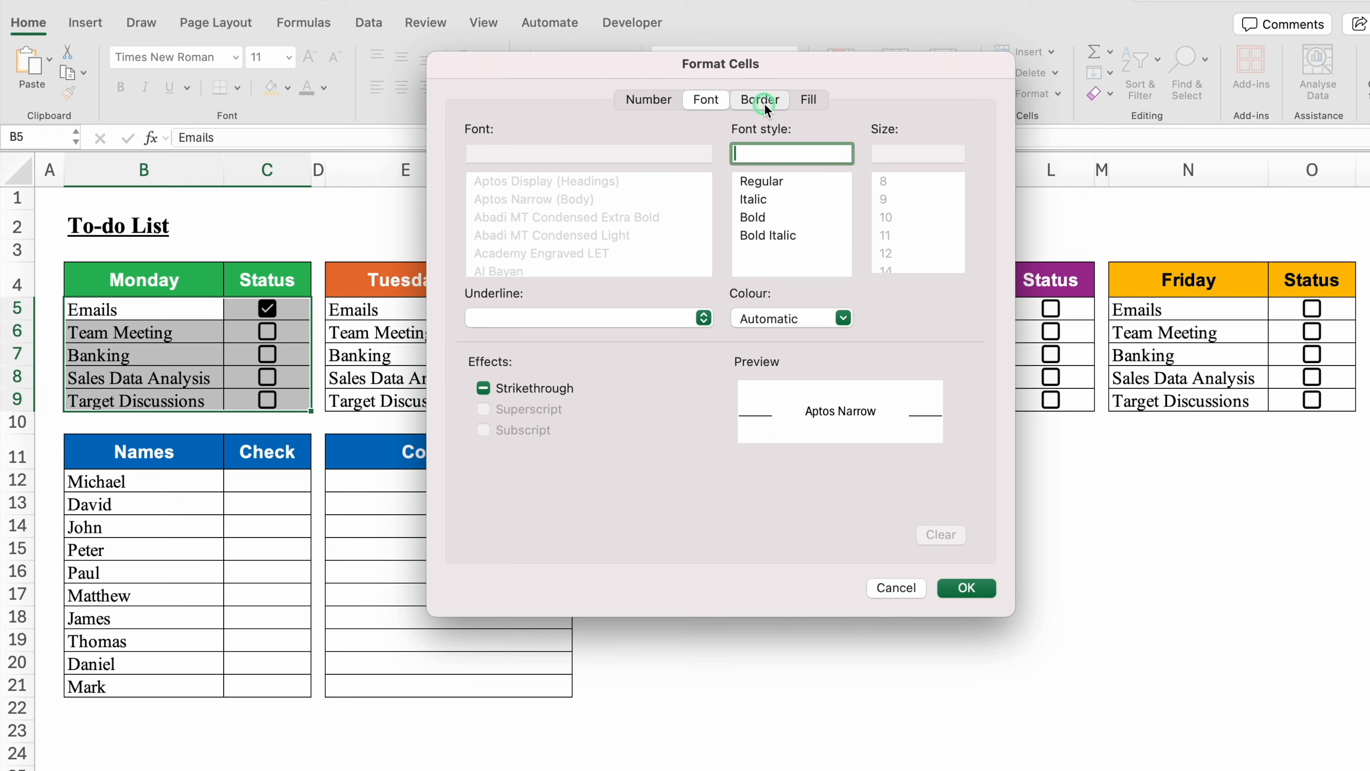
left_click(808, 100)
left_click(705, 101)
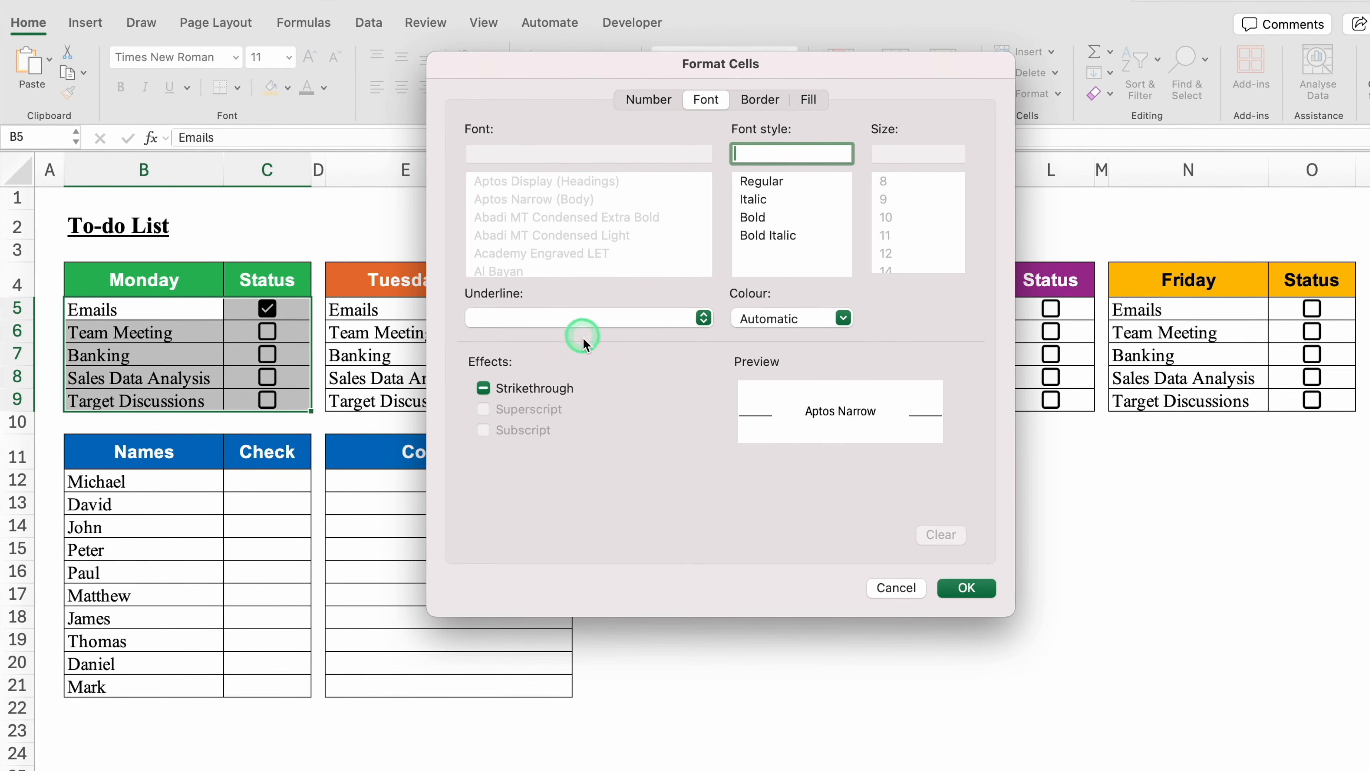
left_click(488, 389)
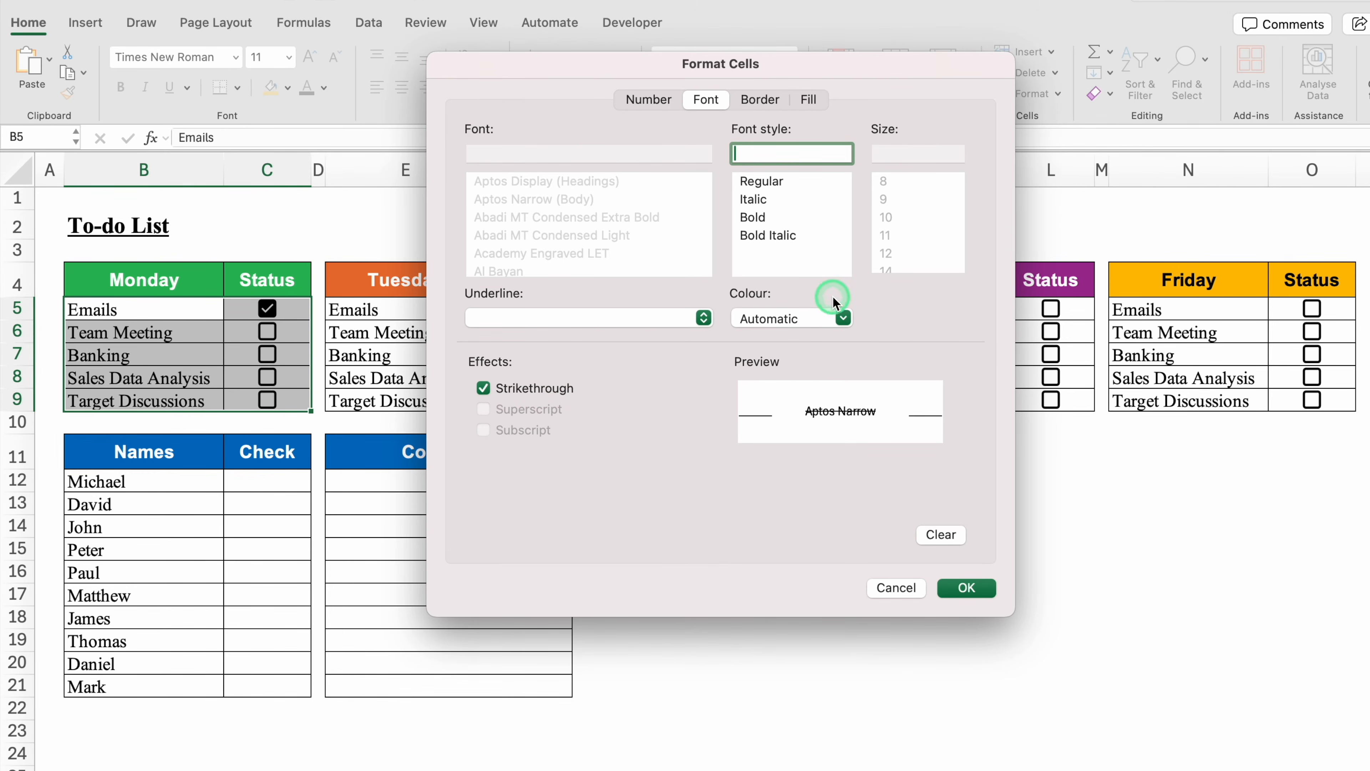
left_click(844, 318)
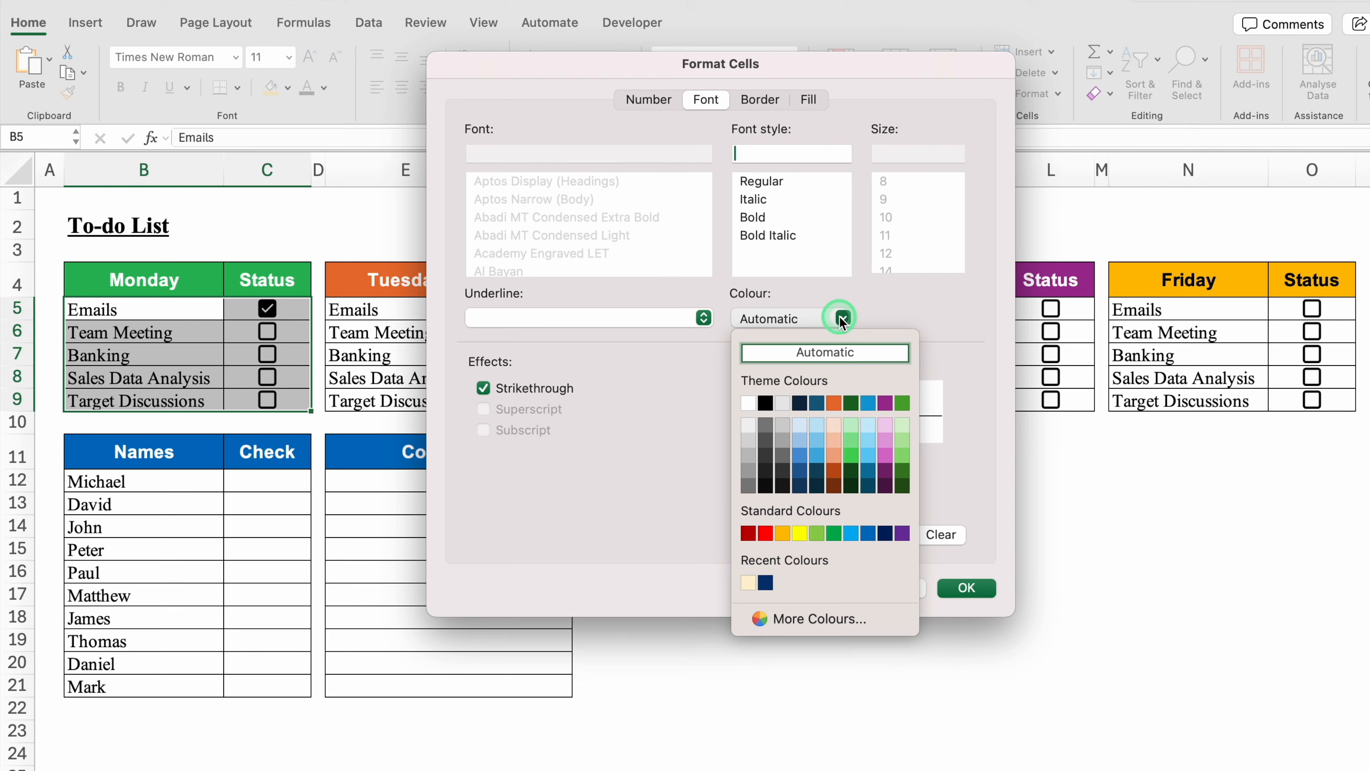
left_click(834, 532)
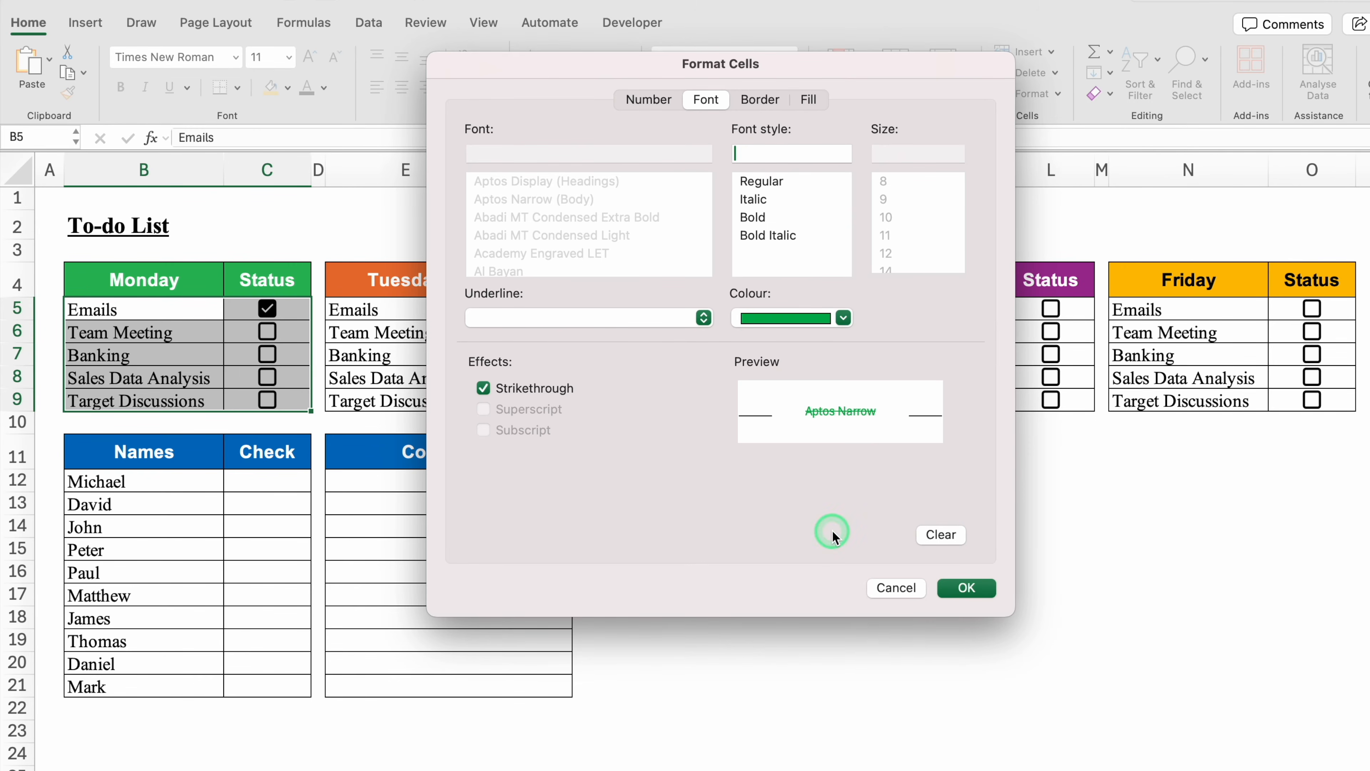
left_click(968, 588)
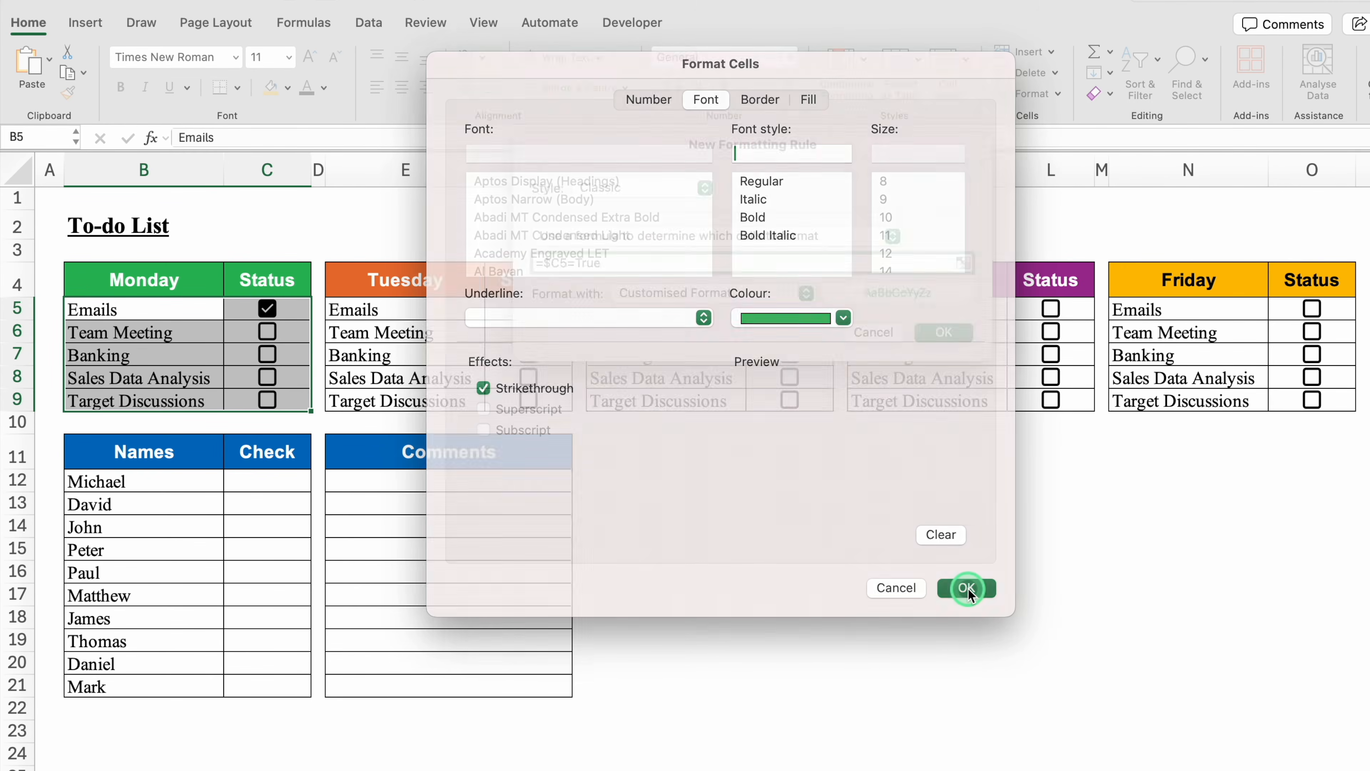
left_click(945, 329)
Test the rule on Monday's list by unticking Emails and ticking Banking.
left_click(270, 340)
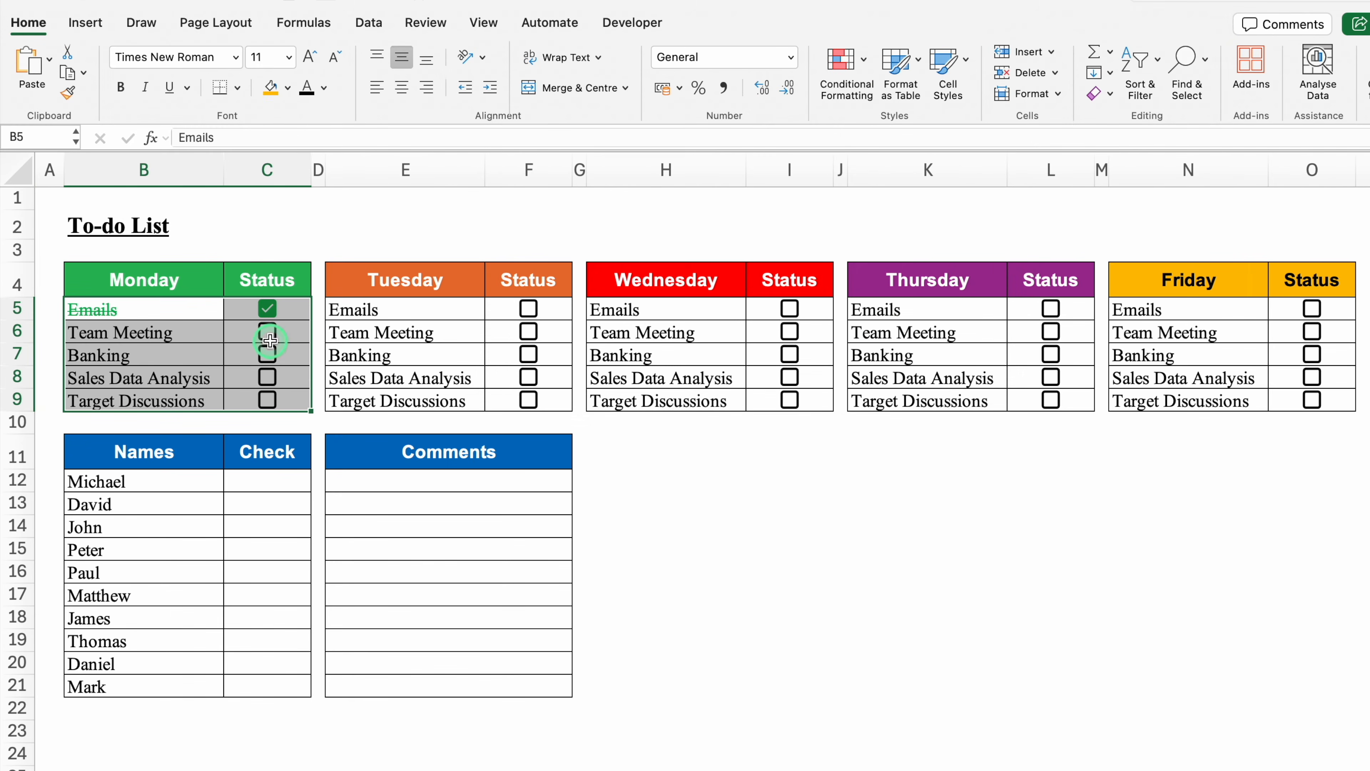
left_click(296, 309)
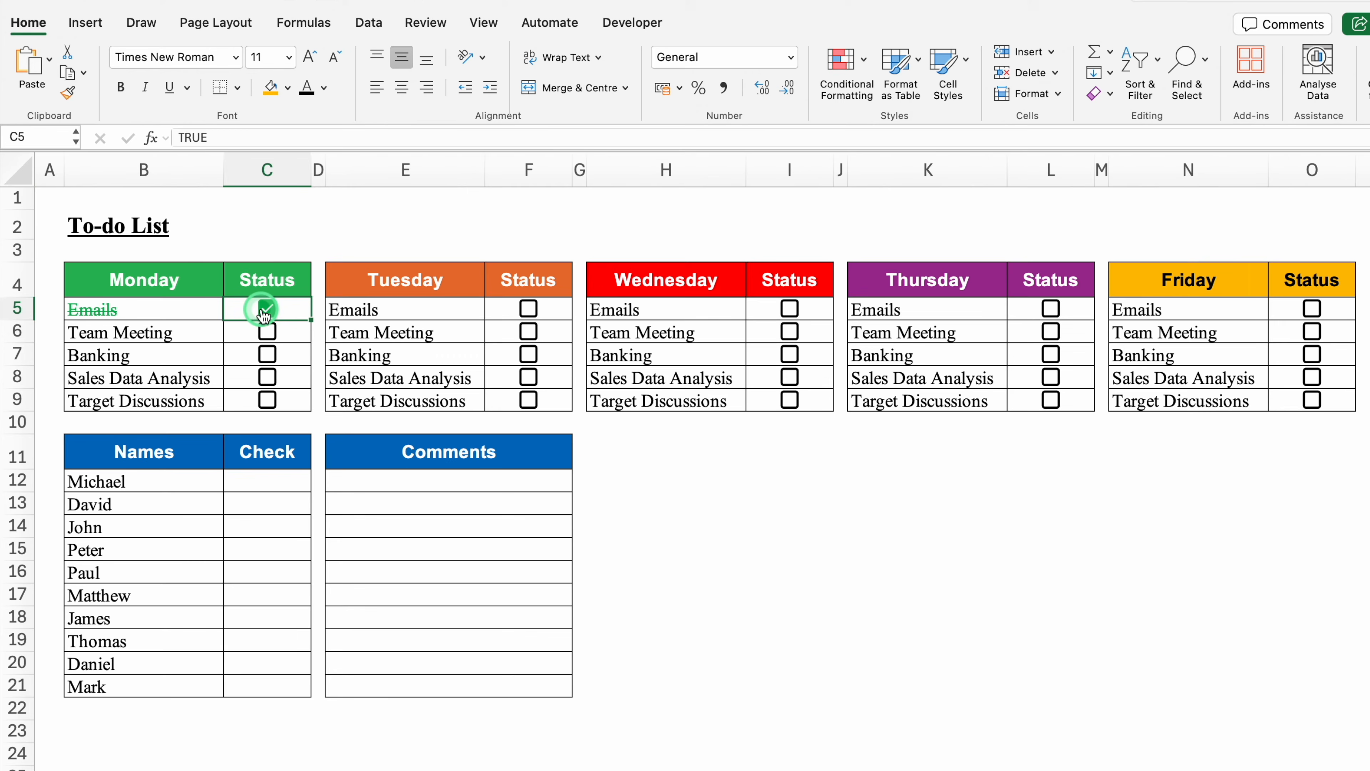
left_click(266, 309)
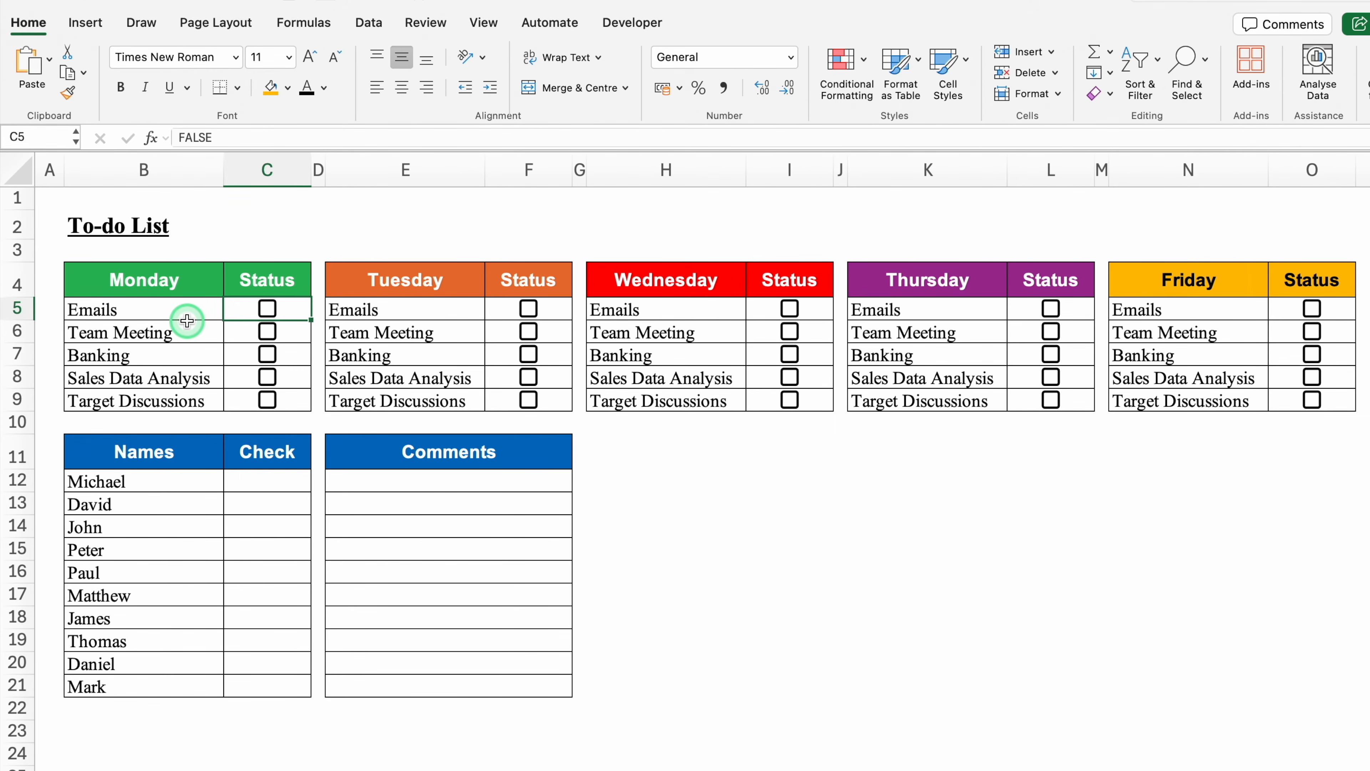
left_click(268, 354)
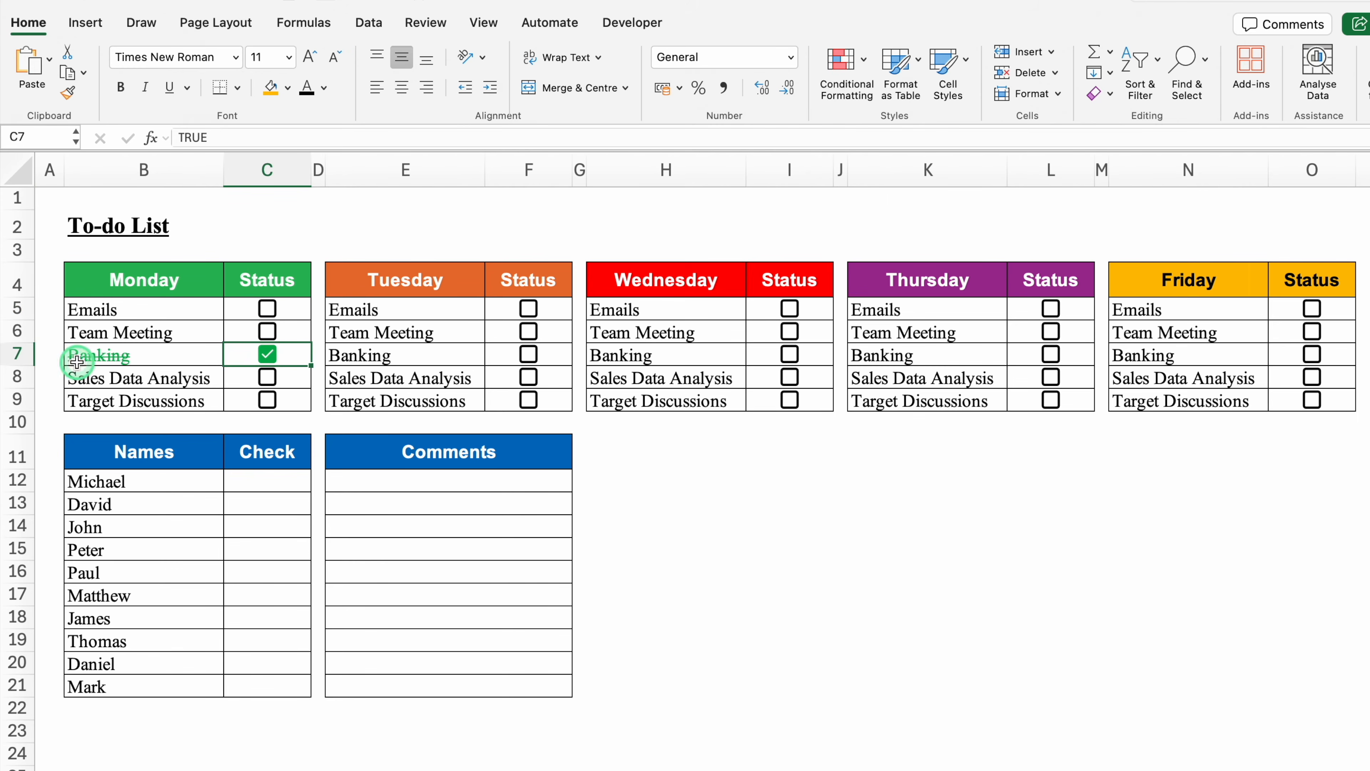
left_click(681, 504)
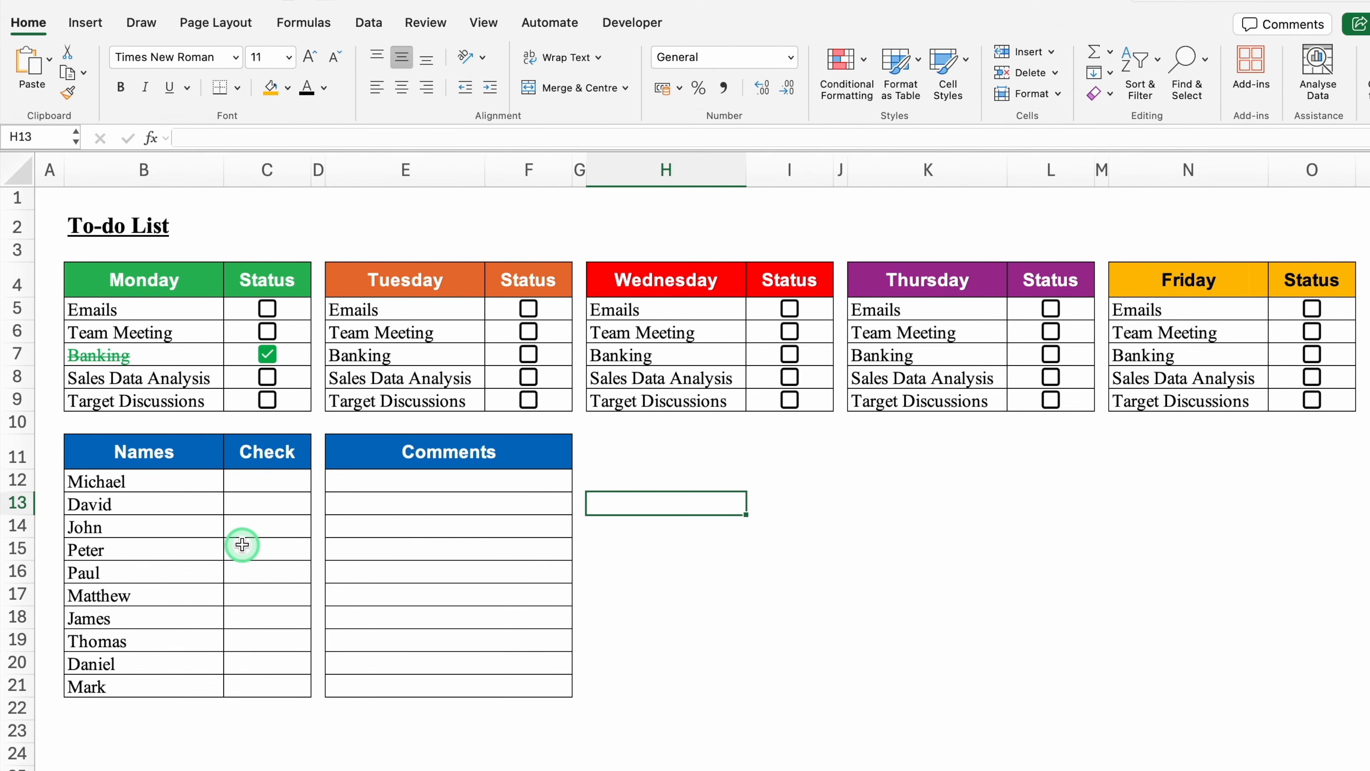
Insert checkboxes in the Check cells C12:C21 of the Names table.
left_click_drag(272, 478, 279, 678)
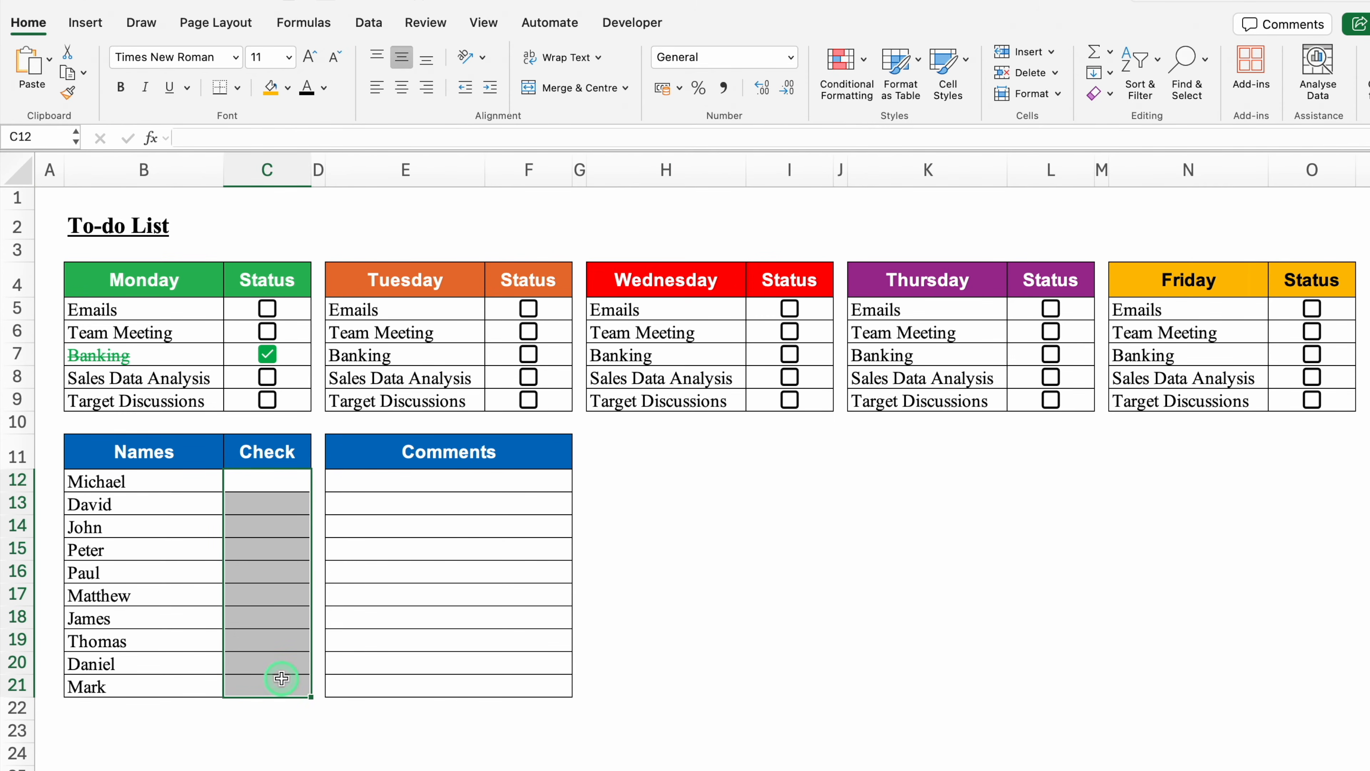
left_click(85, 22)
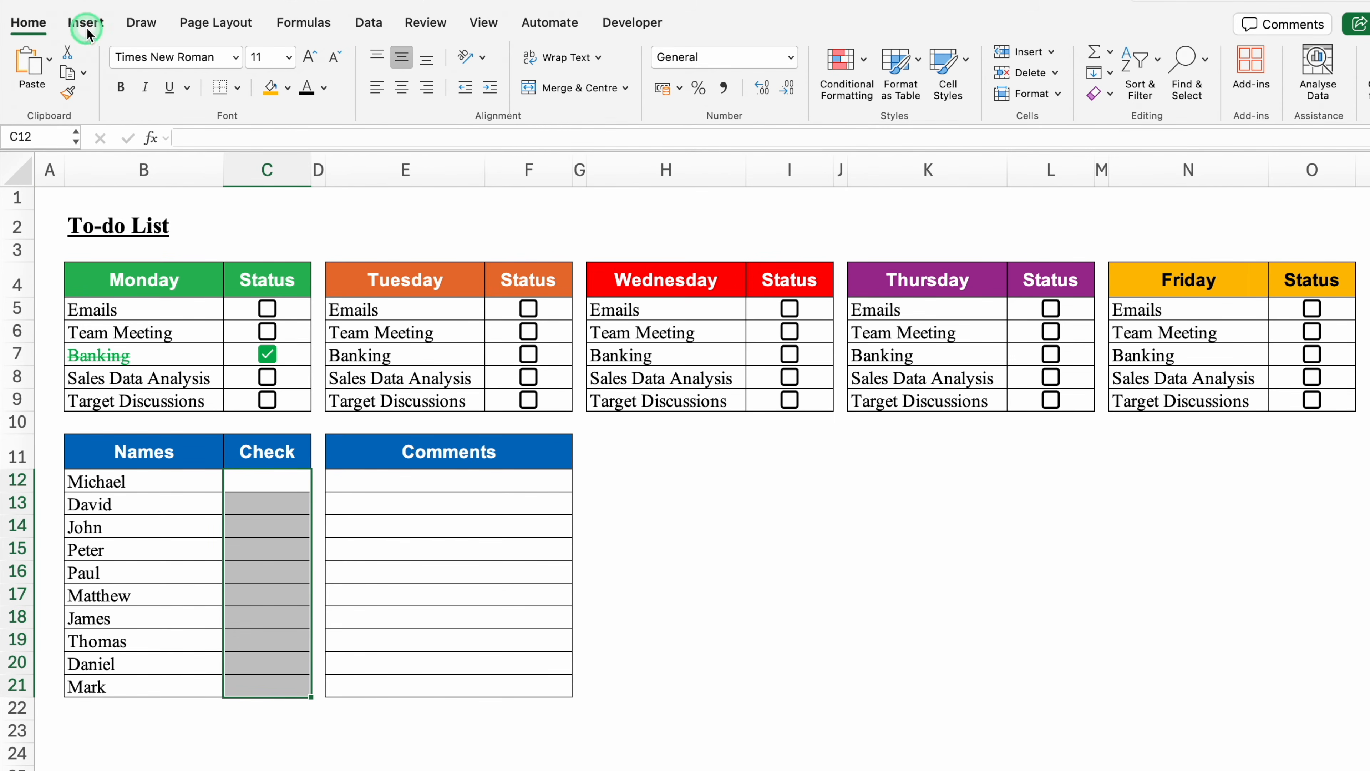
left_click(462, 65)
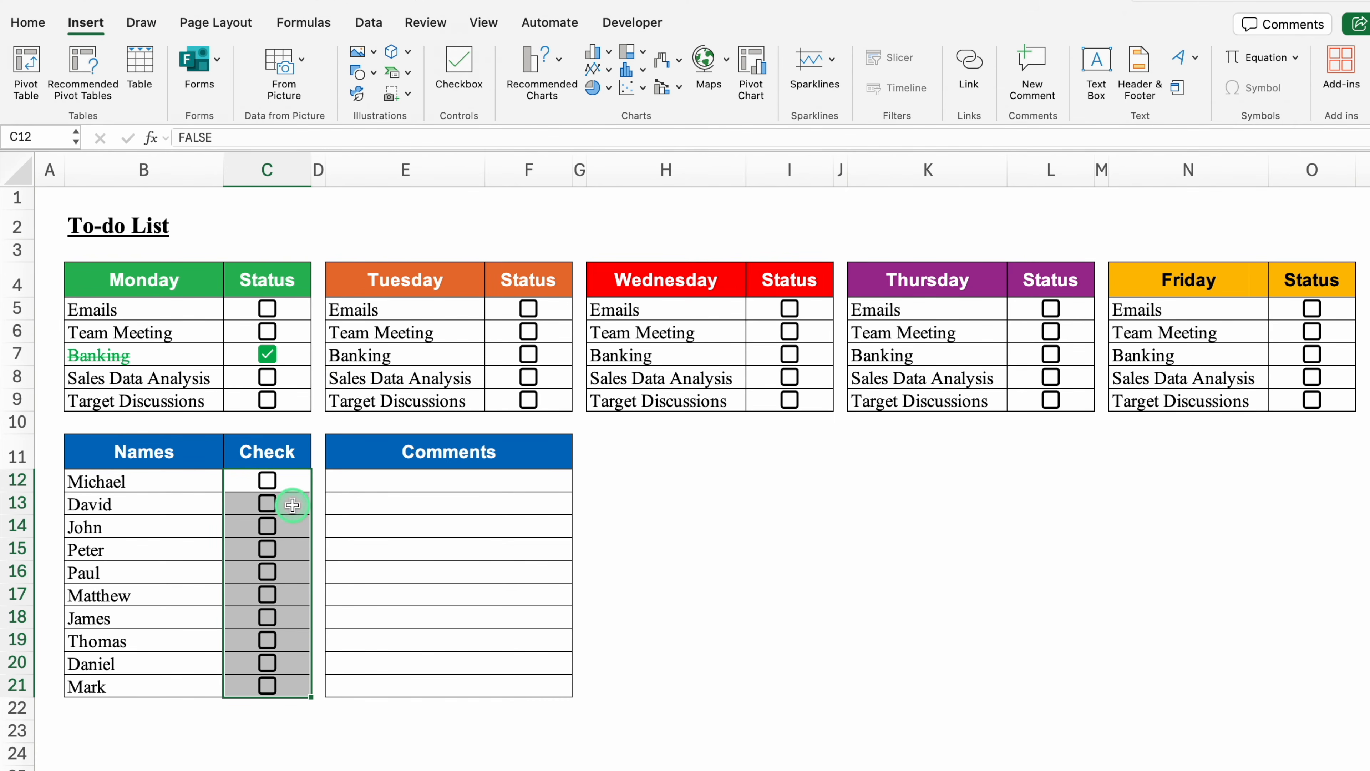
Tick the checkbox in C12 and enter =IF(C12=True,"Done","") in the first Comments cell, E12.
left_click(300, 486)
left_click(267, 483)
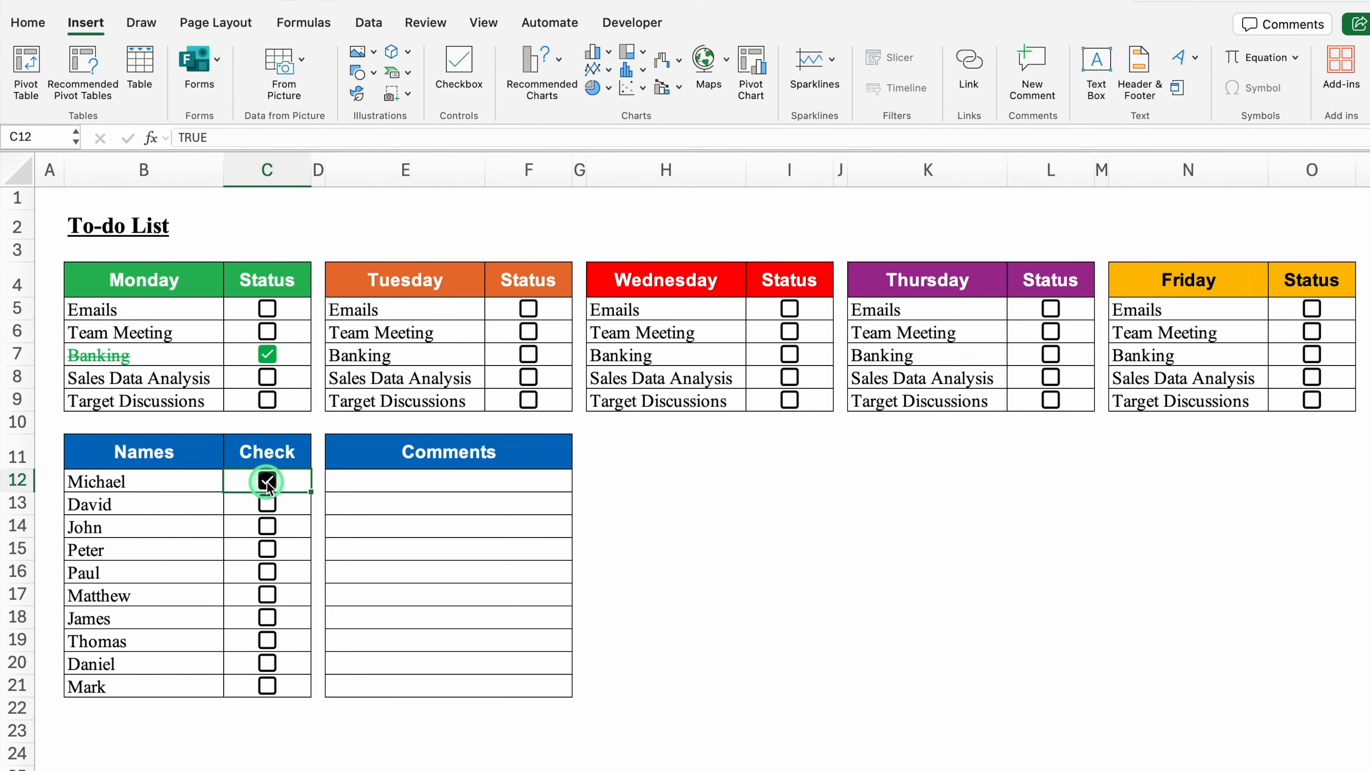
left_click(394, 480)
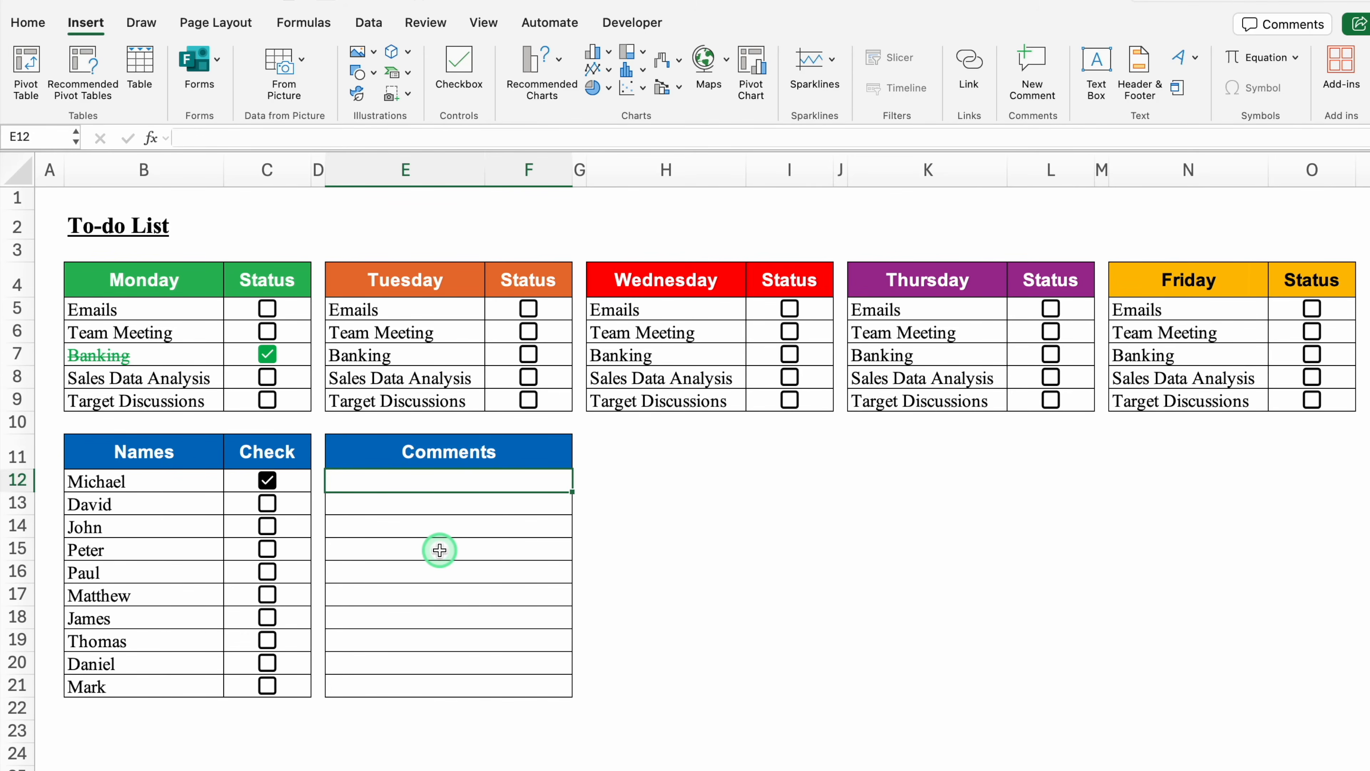
type("=")
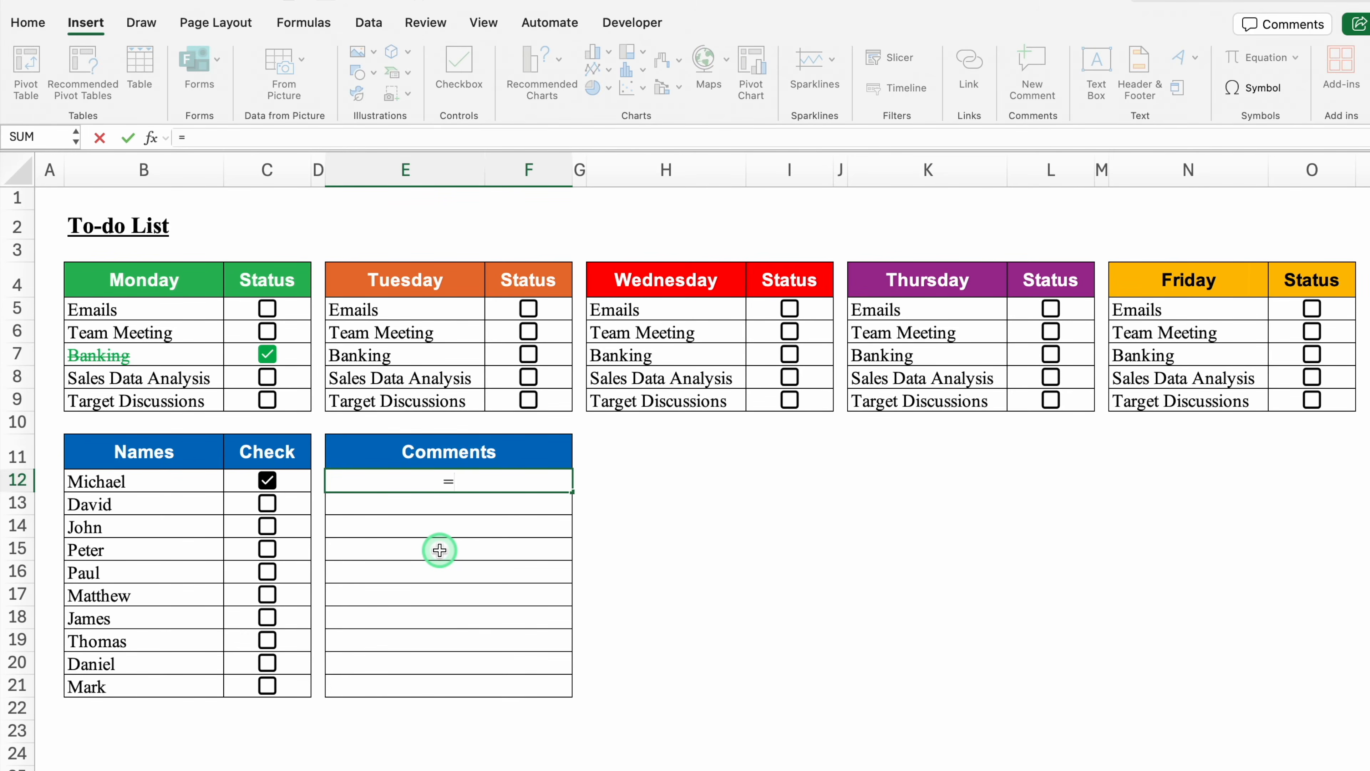
type("IF")
double_click(399, 514)
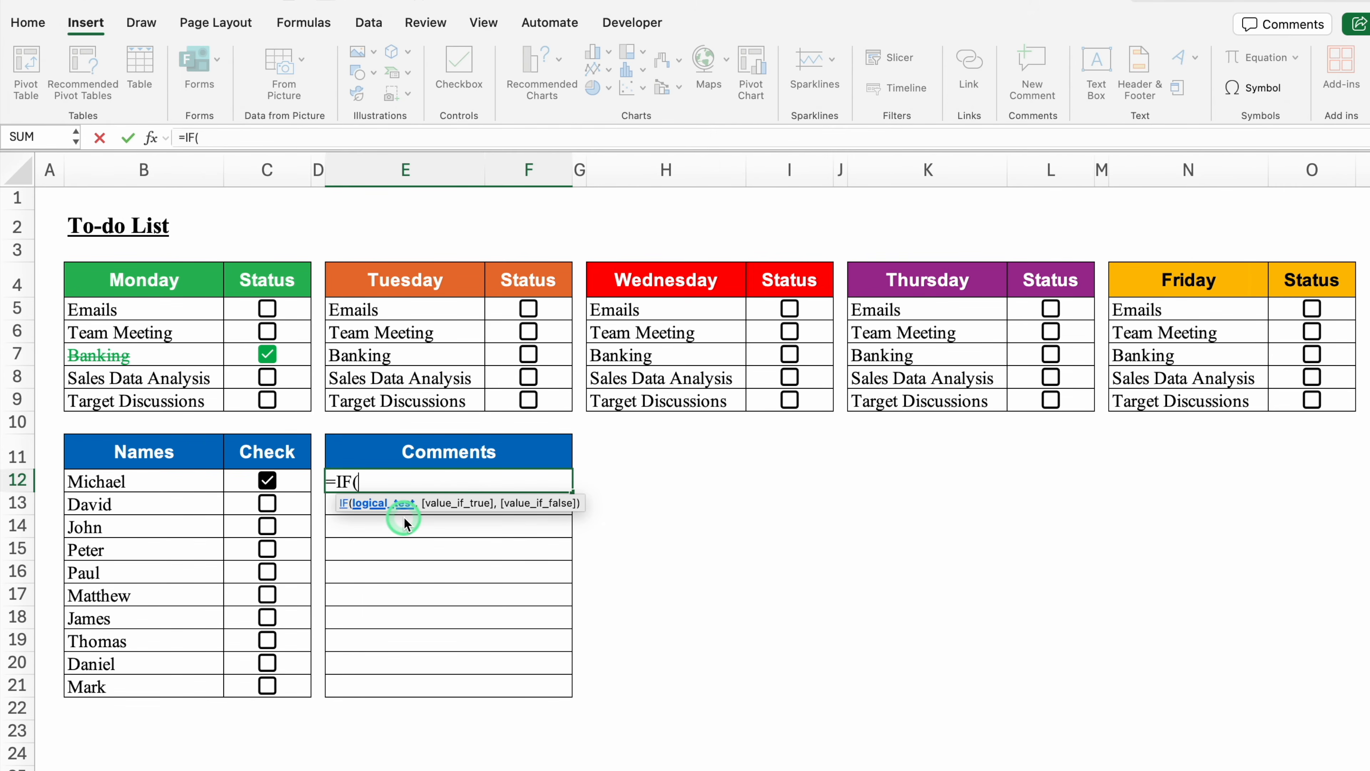
left_click(300, 481)
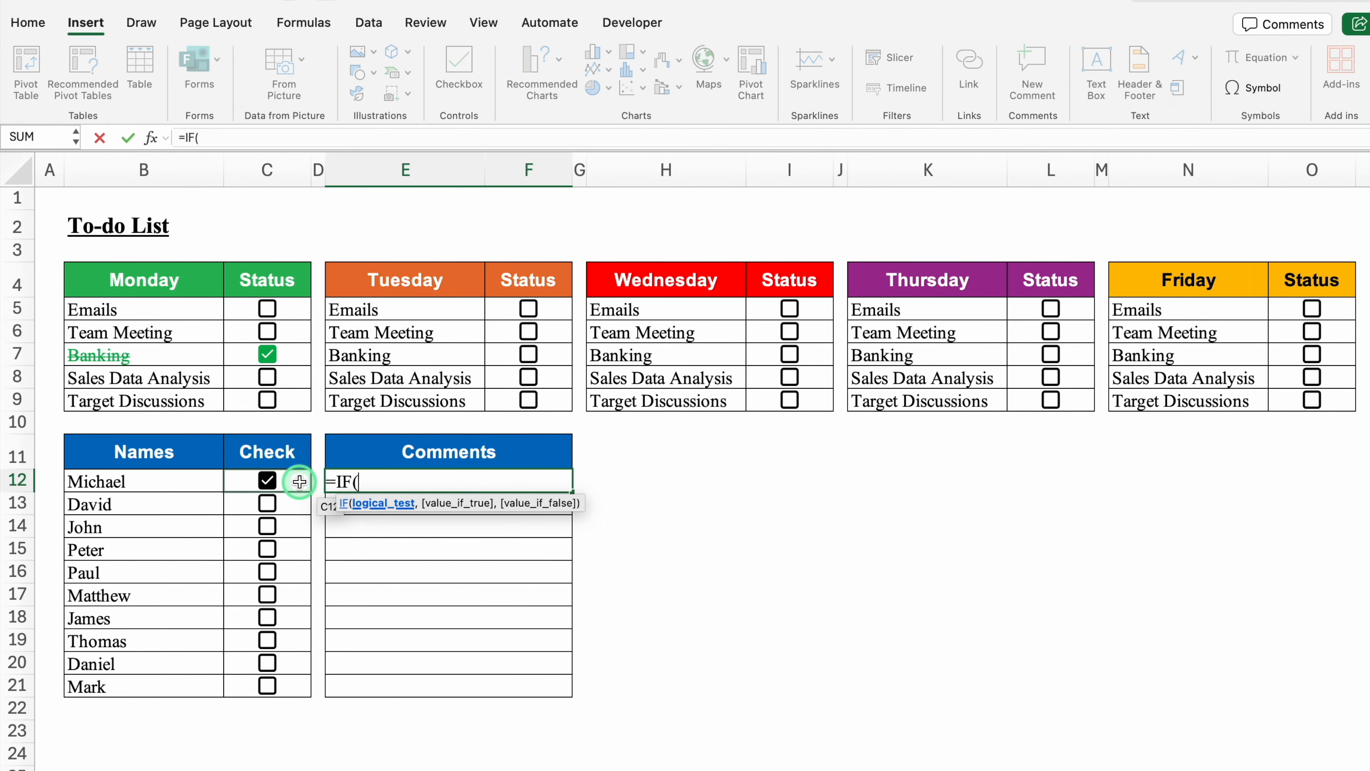
type("=")
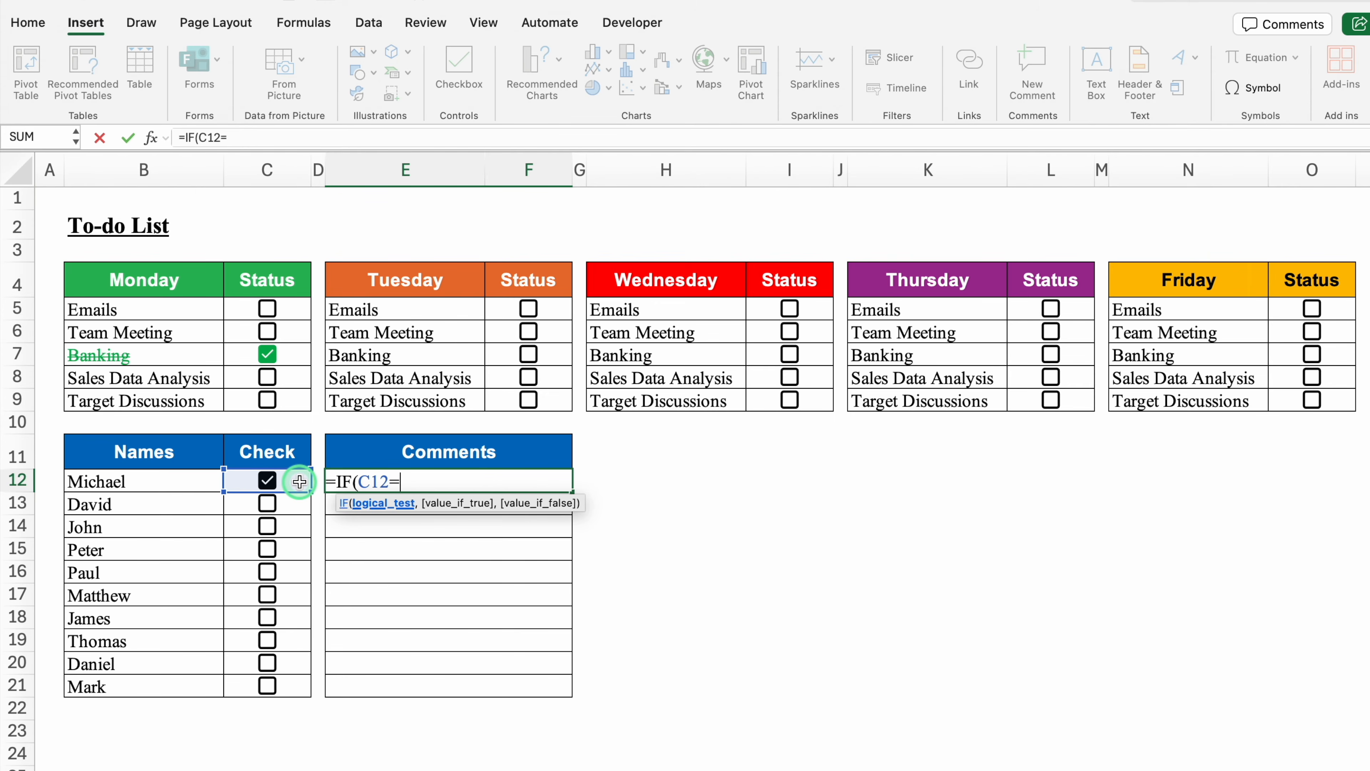
type("True")
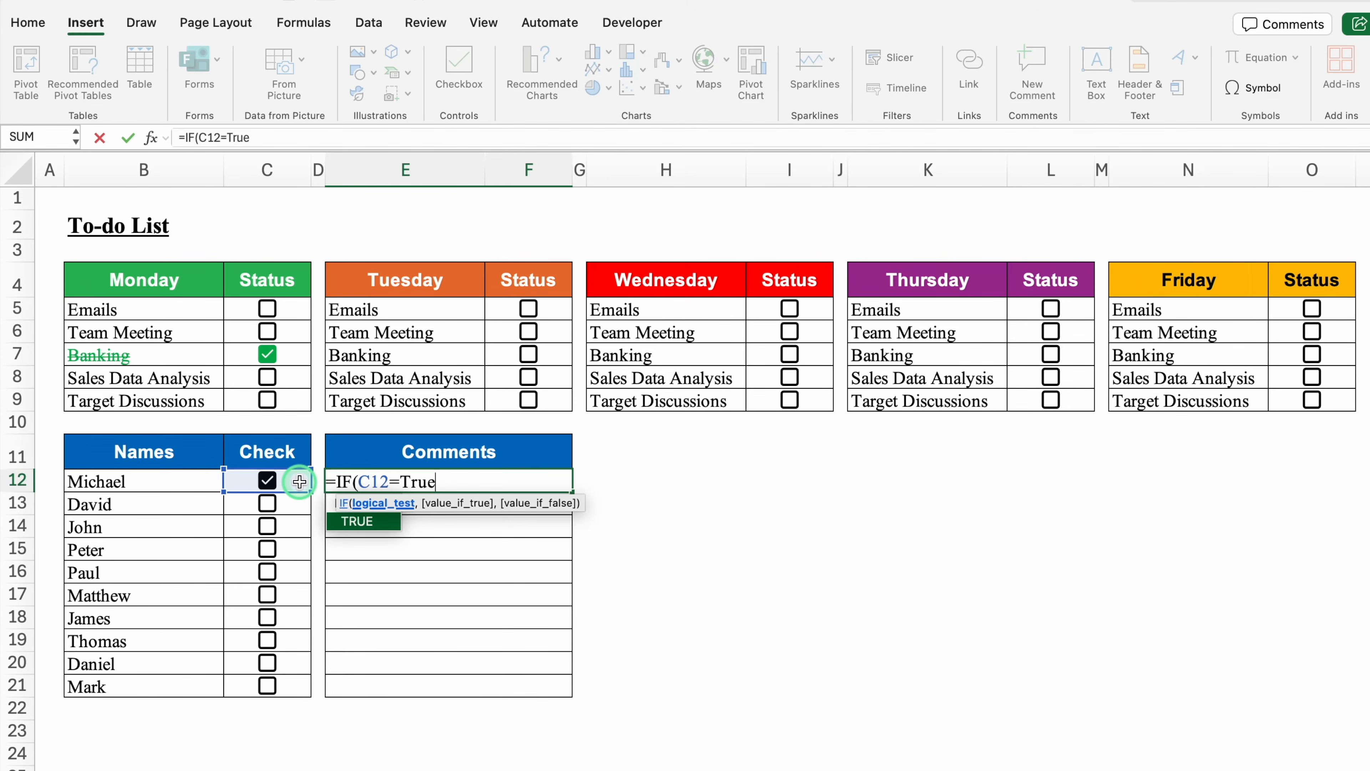
type(",")
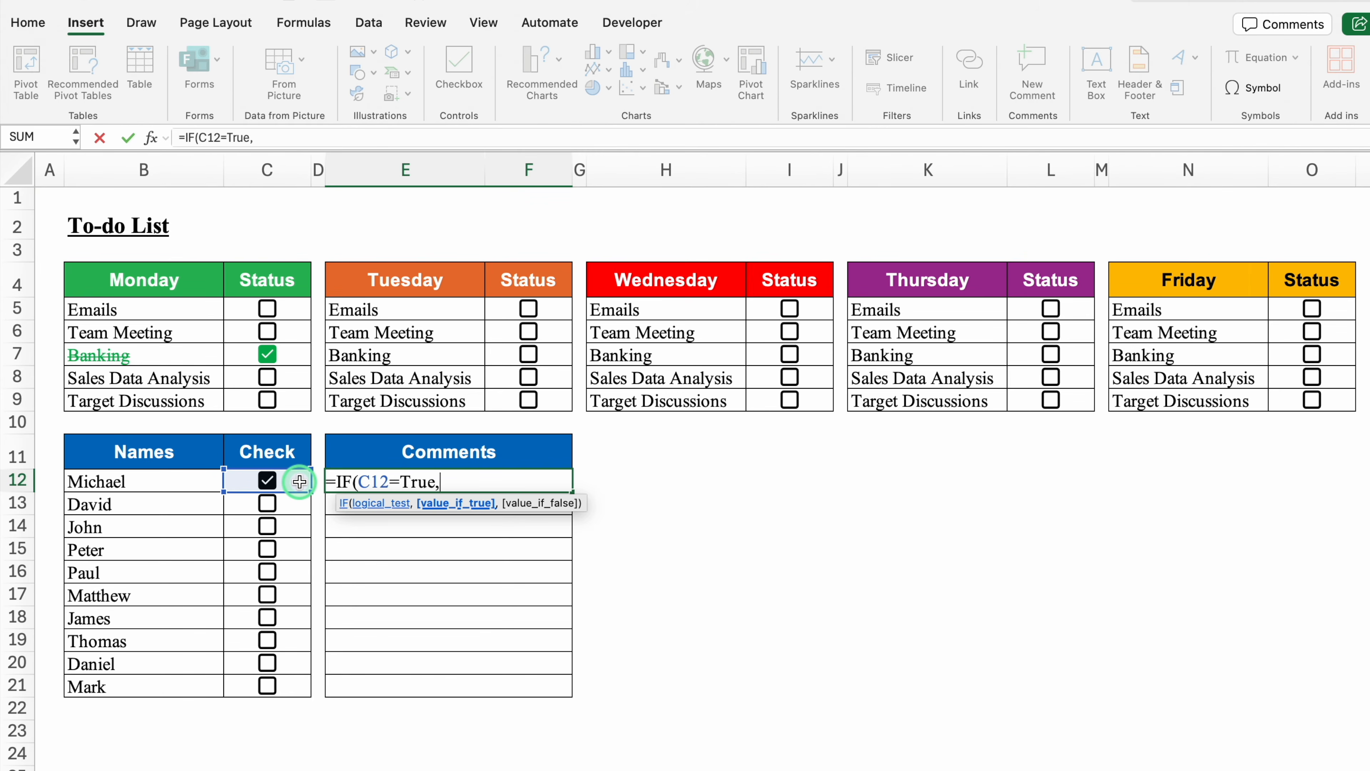
type("\"Done\",")
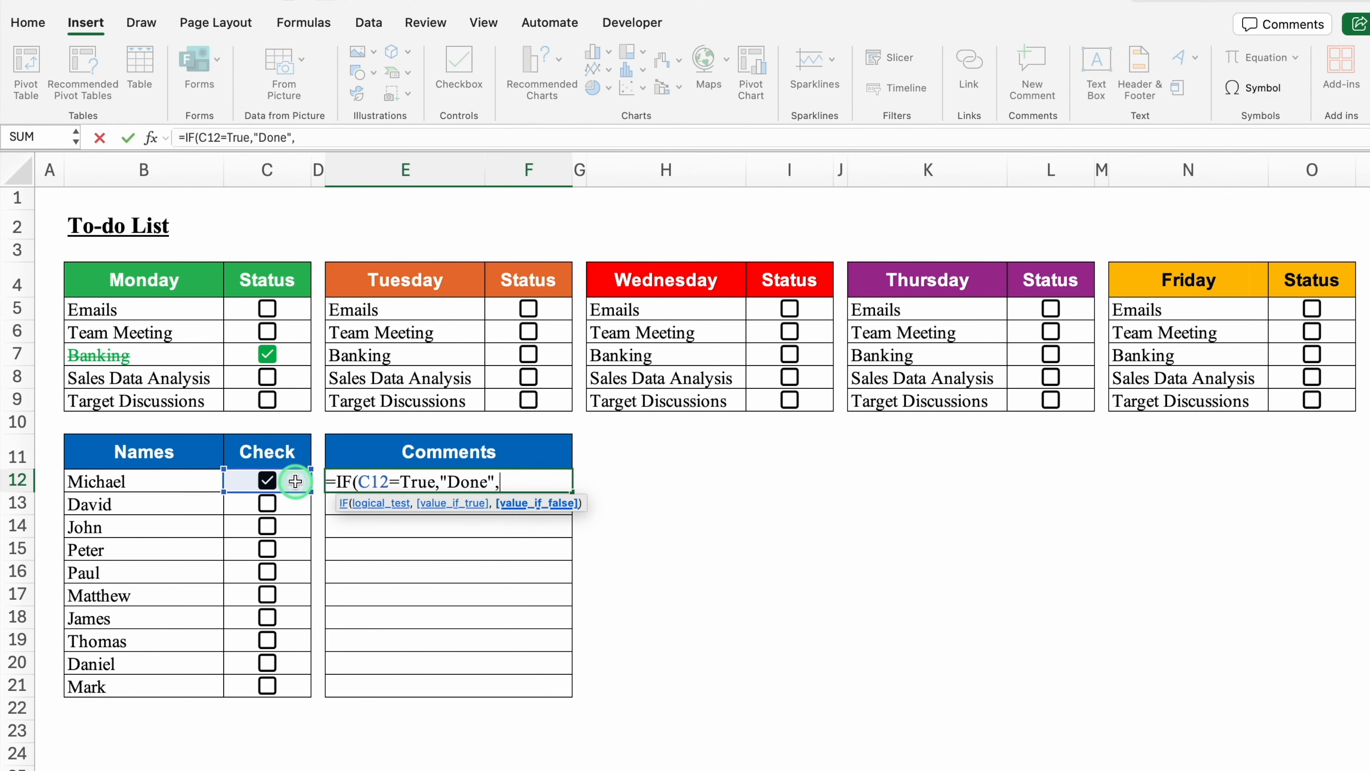
type("\"\")")
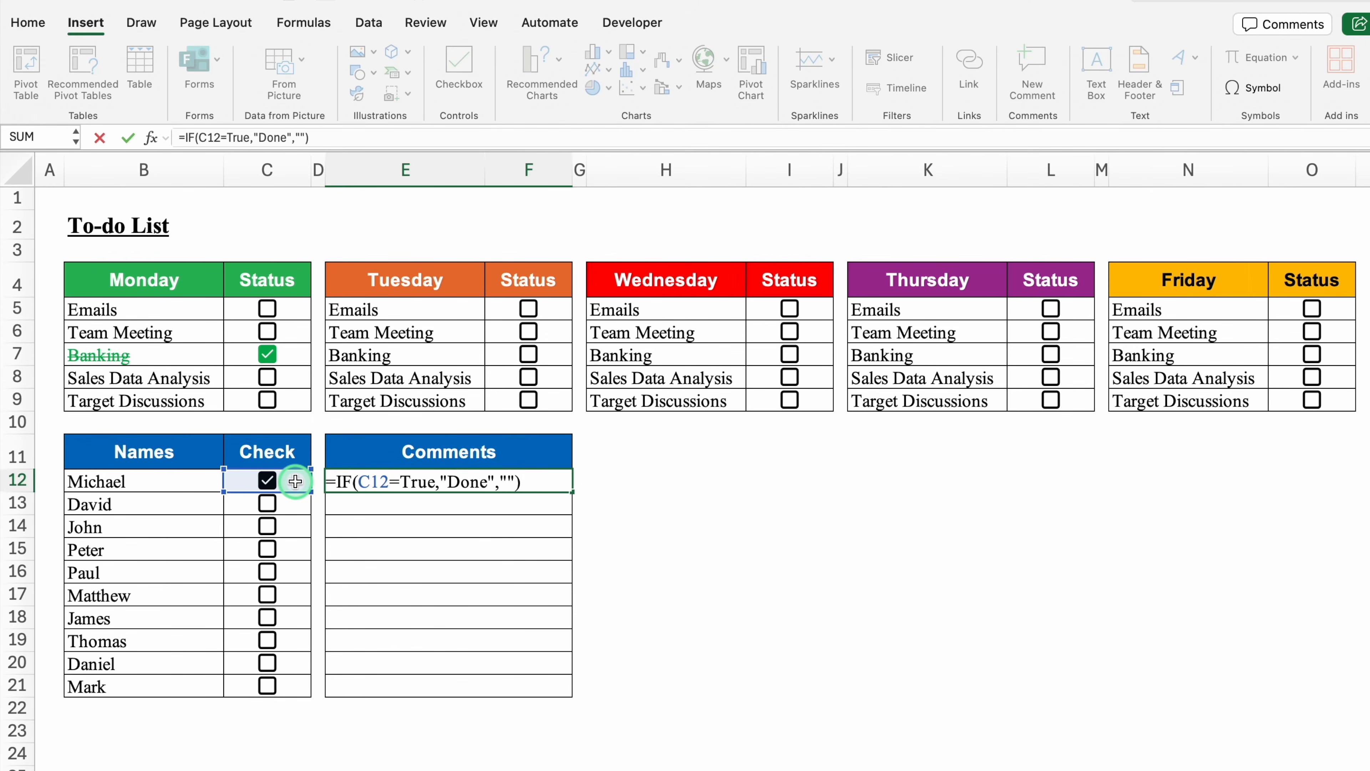
key("Return")
Test the E12 formula by unticking and reticking the checkbox in C12.
left_click(462, 484)
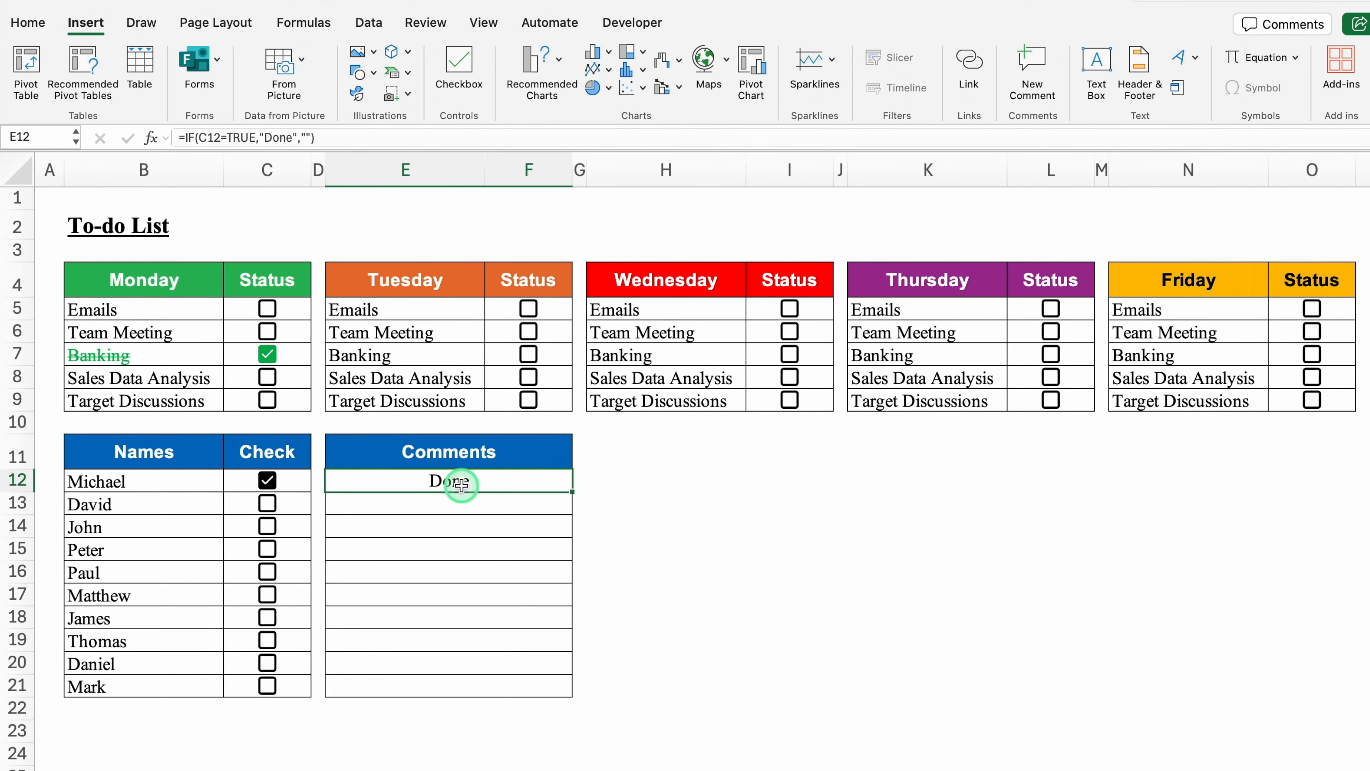
left_click(267, 480)
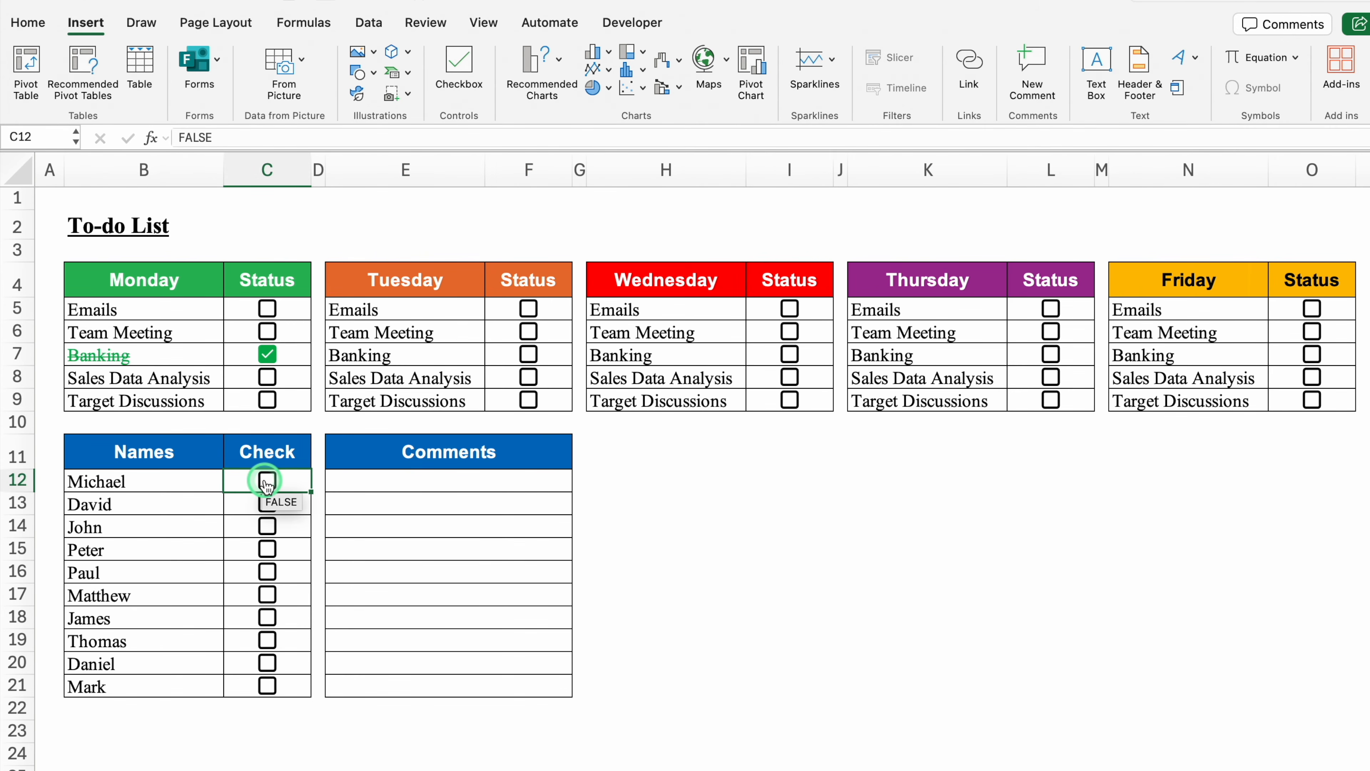
left_click(266, 481)
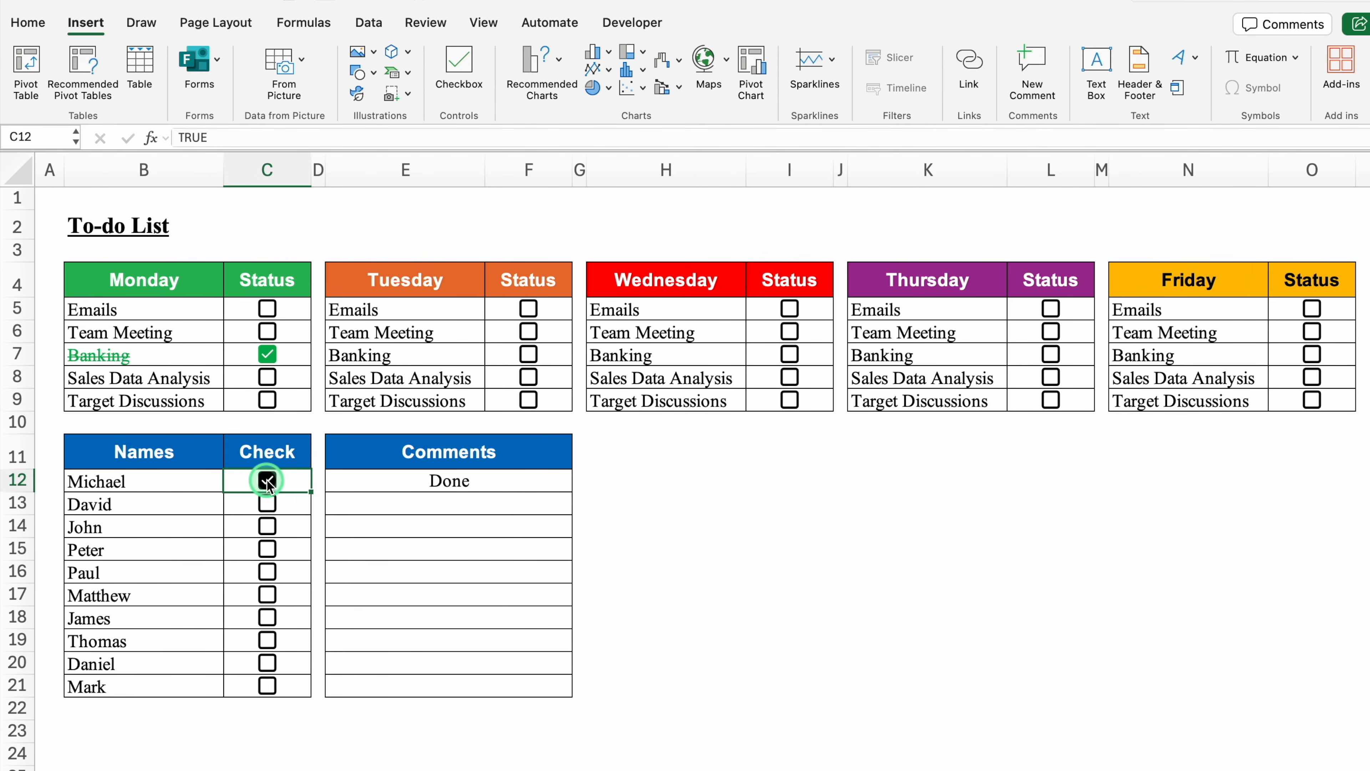
Fill the E12 formula down to E21 and tick the checkbox in C17 to test it.
left_click(502, 482)
left_click_drag(572, 491, 573, 693)
left_click(658, 600)
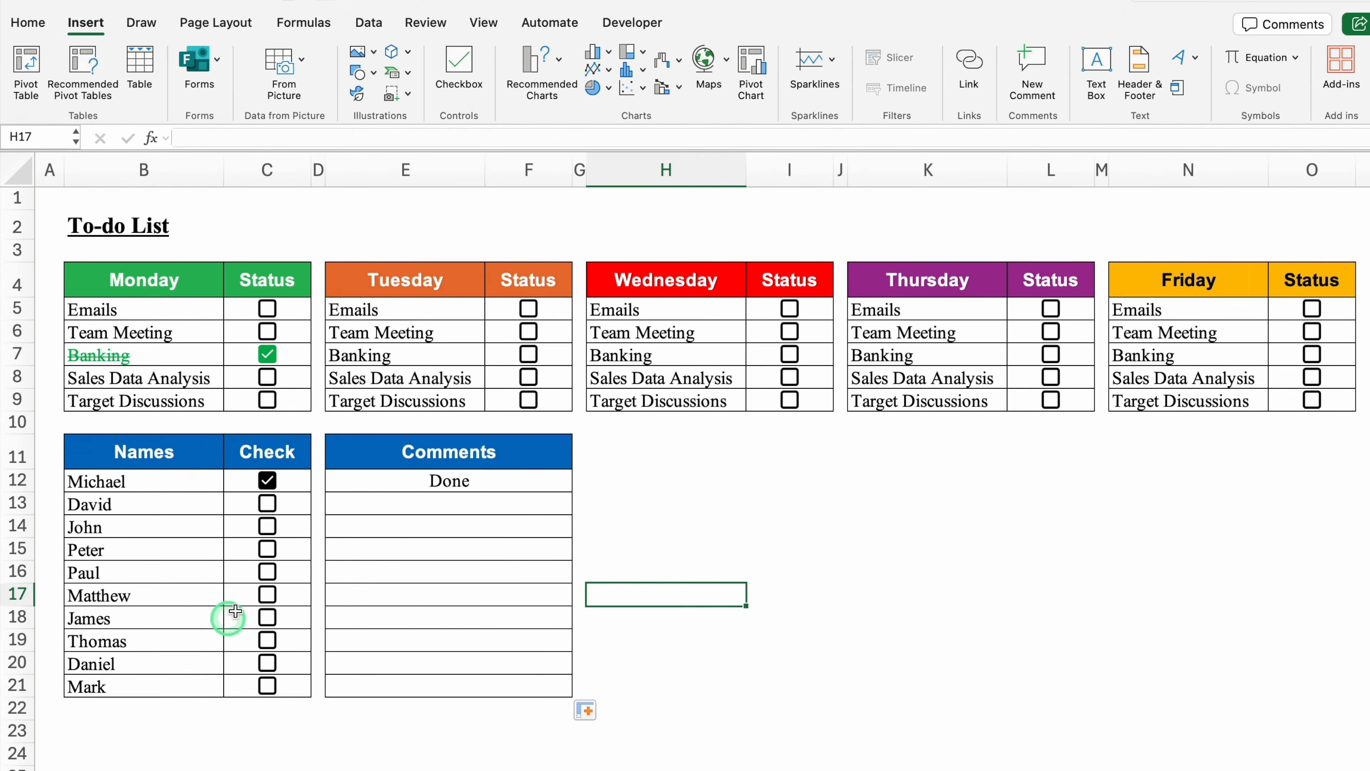
left_click(268, 596)
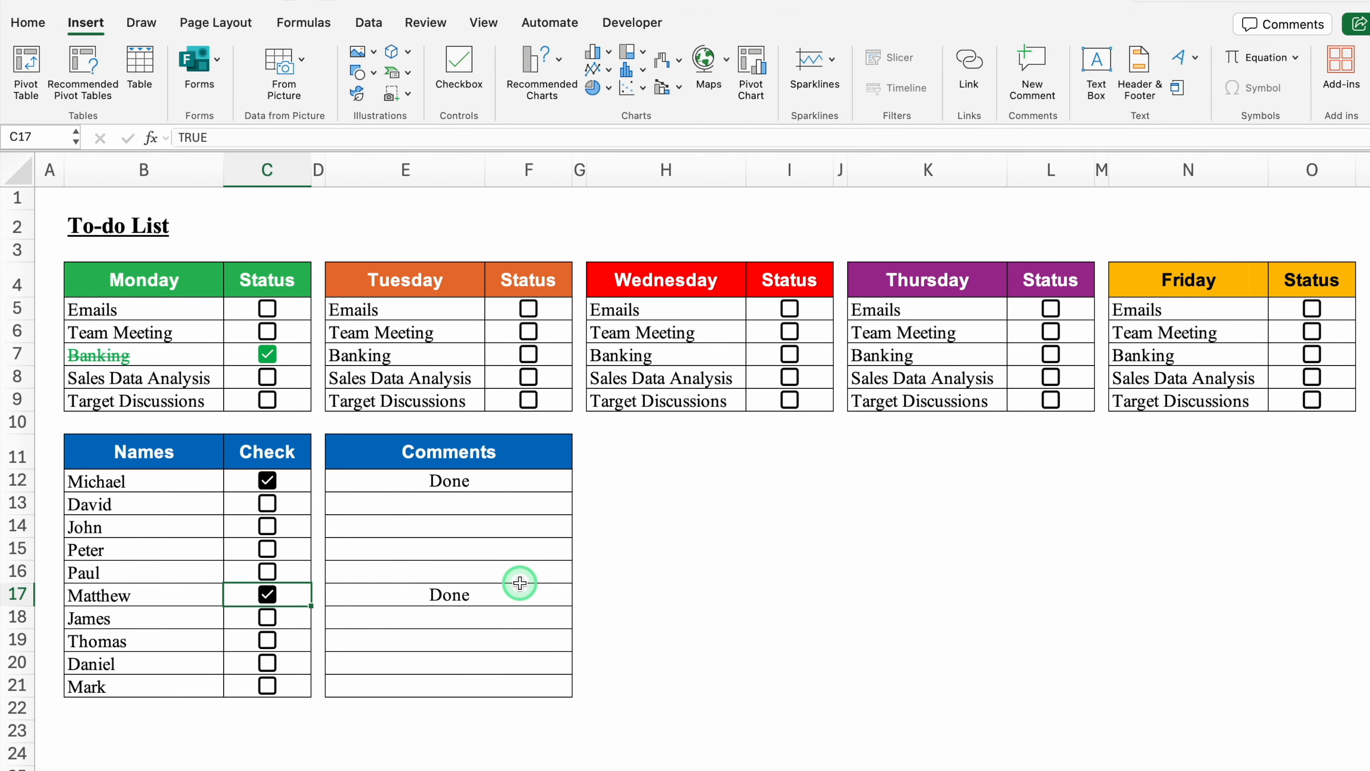
Change the false result in E12's IF formula to "Pending" and fill the formula down to E21.
left_click(478, 479)
double_click(478, 479)
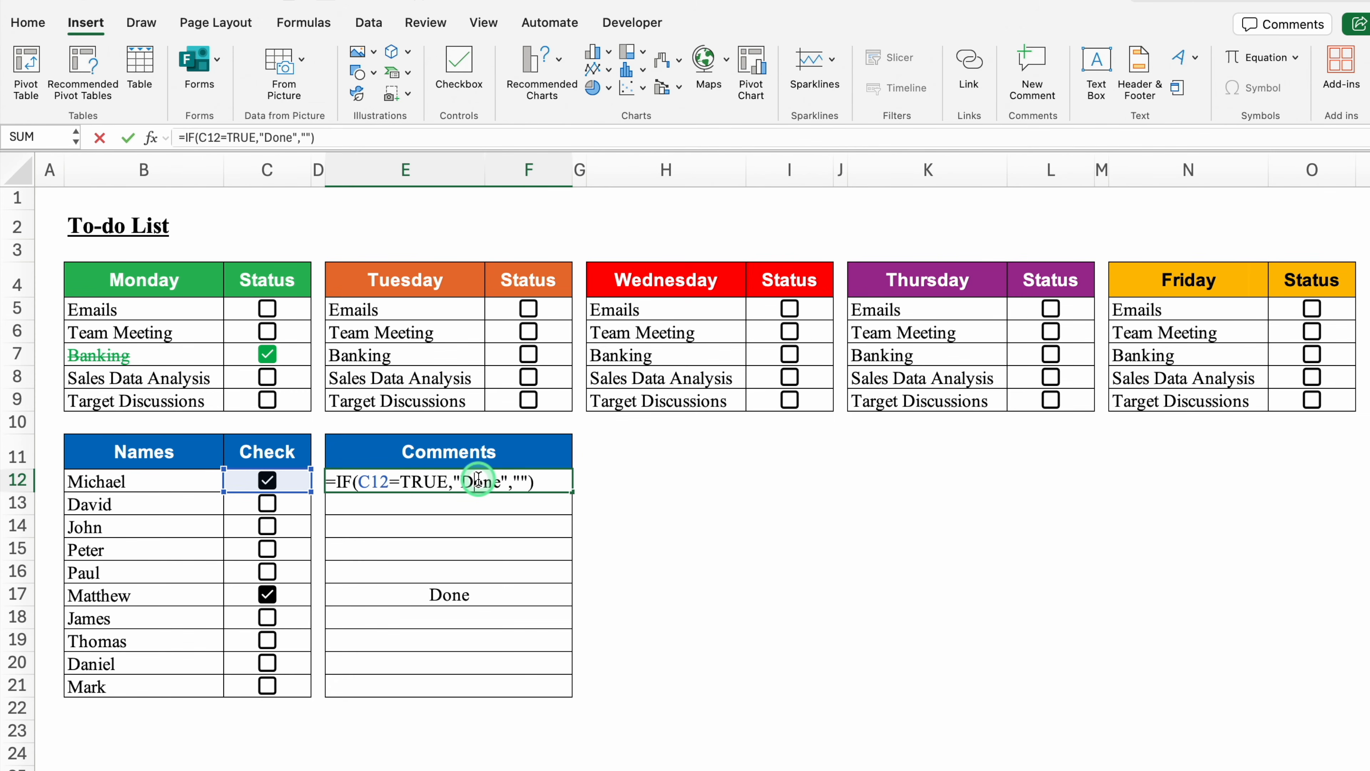
left_click(519, 485)
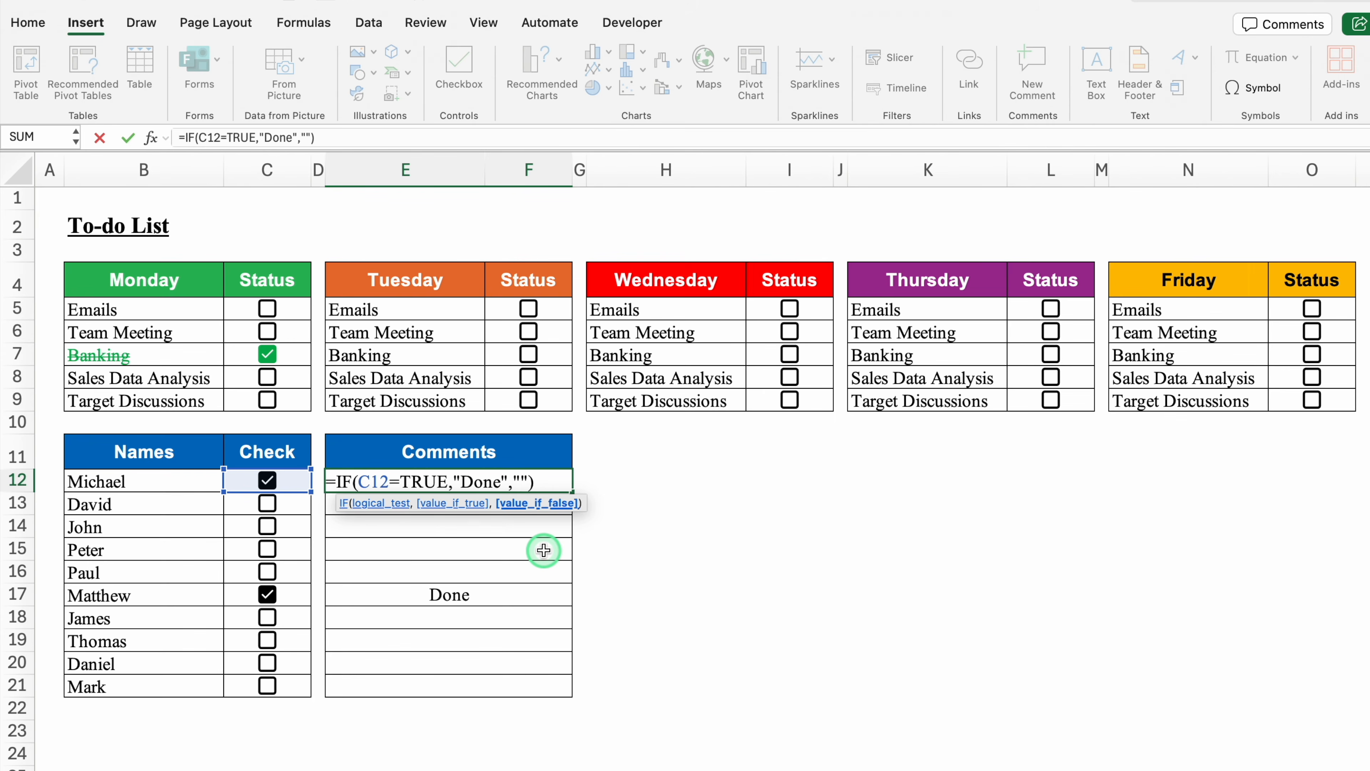
type("Pending")
key("Return")
left_click(550, 483)
left_click_drag(570, 491, 572, 698)
left_click(679, 618)
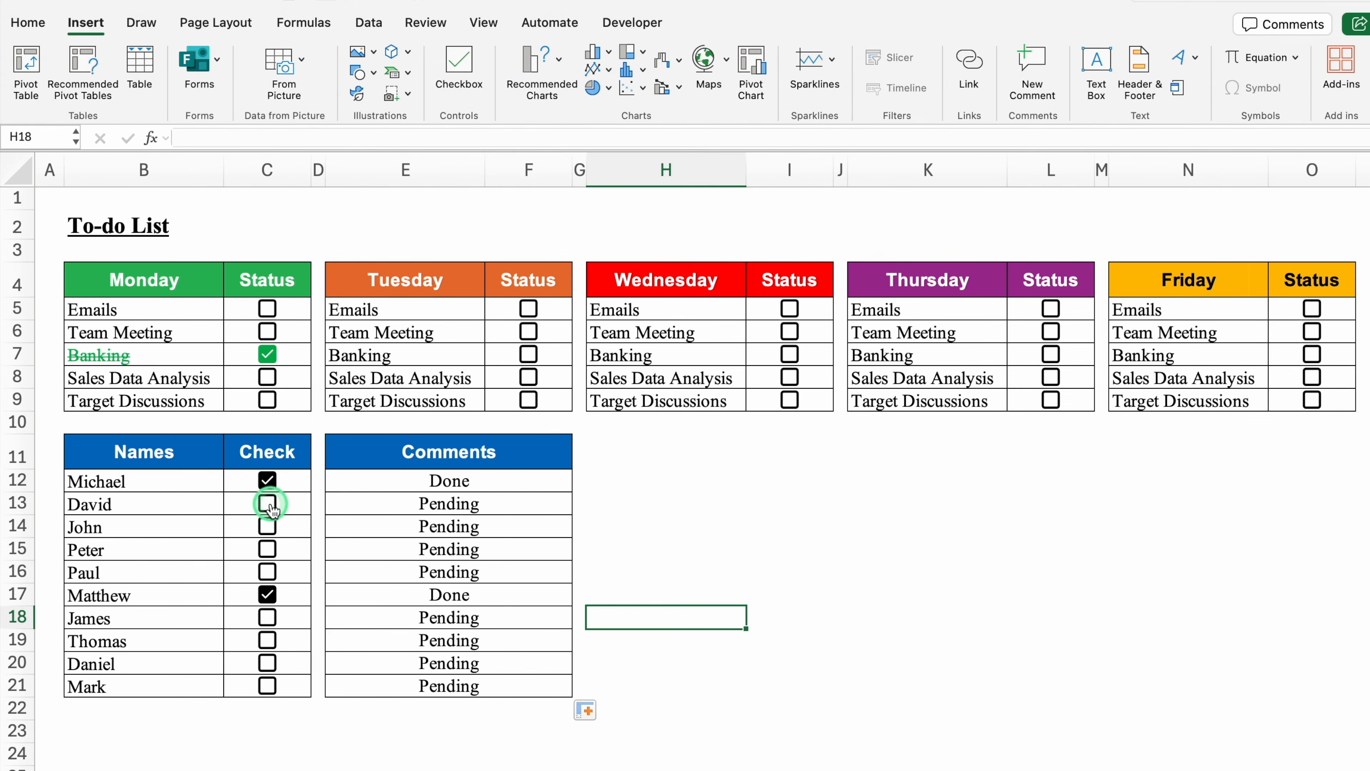
Test the comments formula by ticking the checkboxes in C13, C15 and C19.
left_click(268, 505)
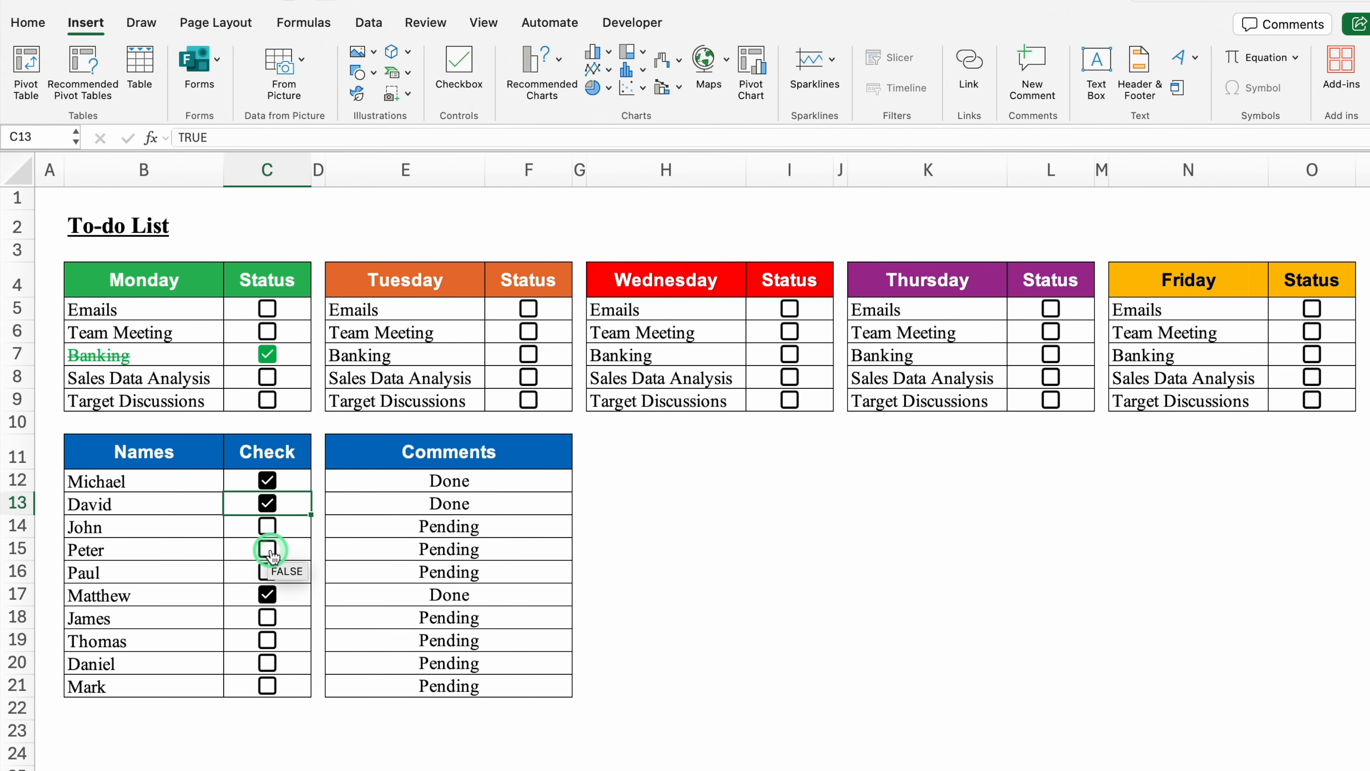
left_click(268, 551)
left_click(268, 641)
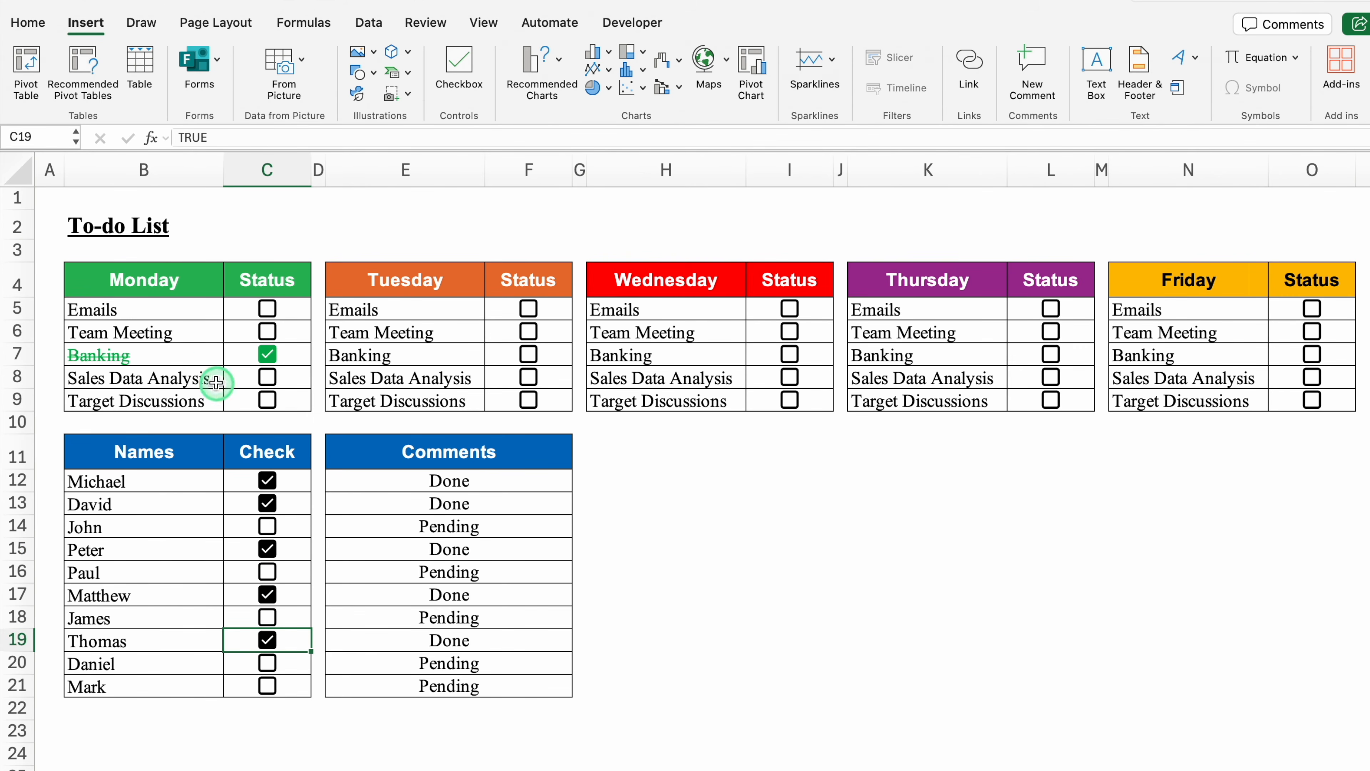
left_click(197, 356)
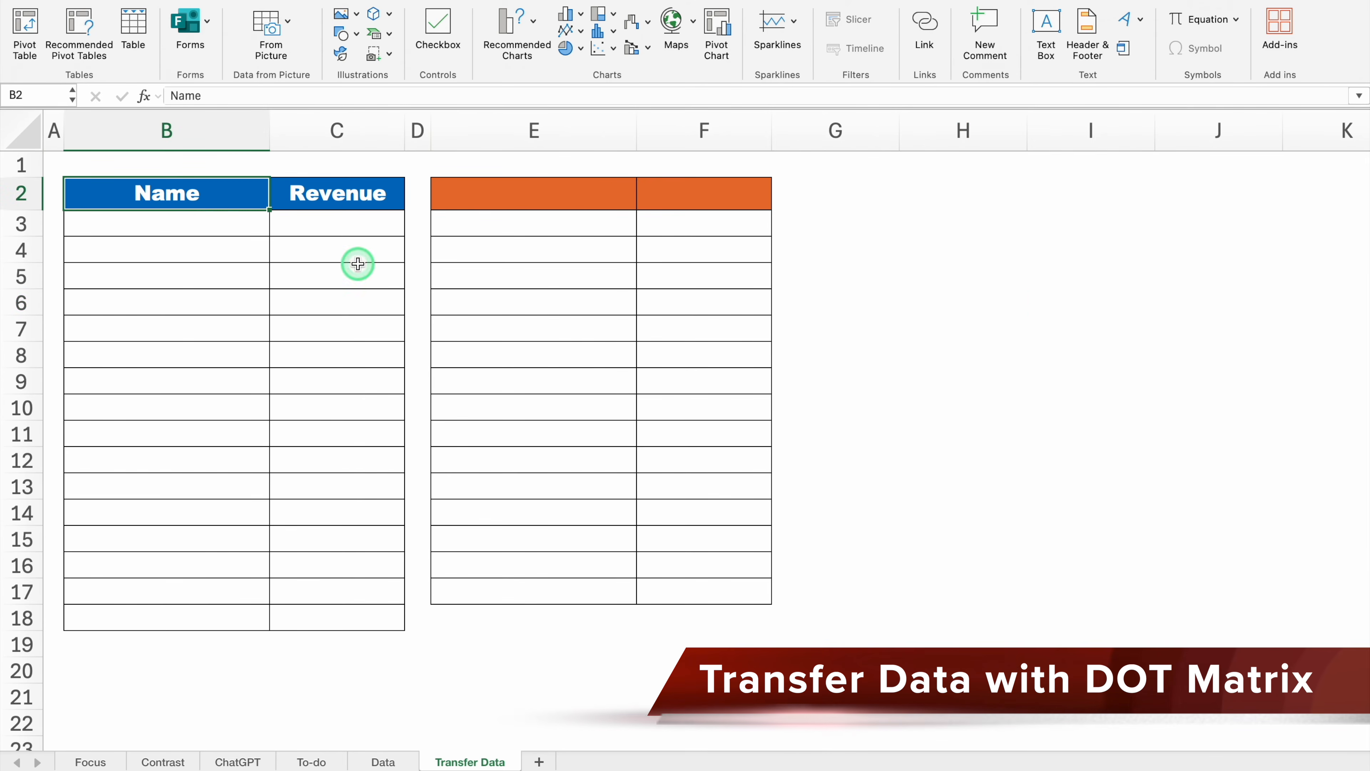
In cell B3 of the Transfer Data sheet, enter a formula returning the range B4:C28 from the Data sheet.
left_click_drag(219, 195, 309, 192)
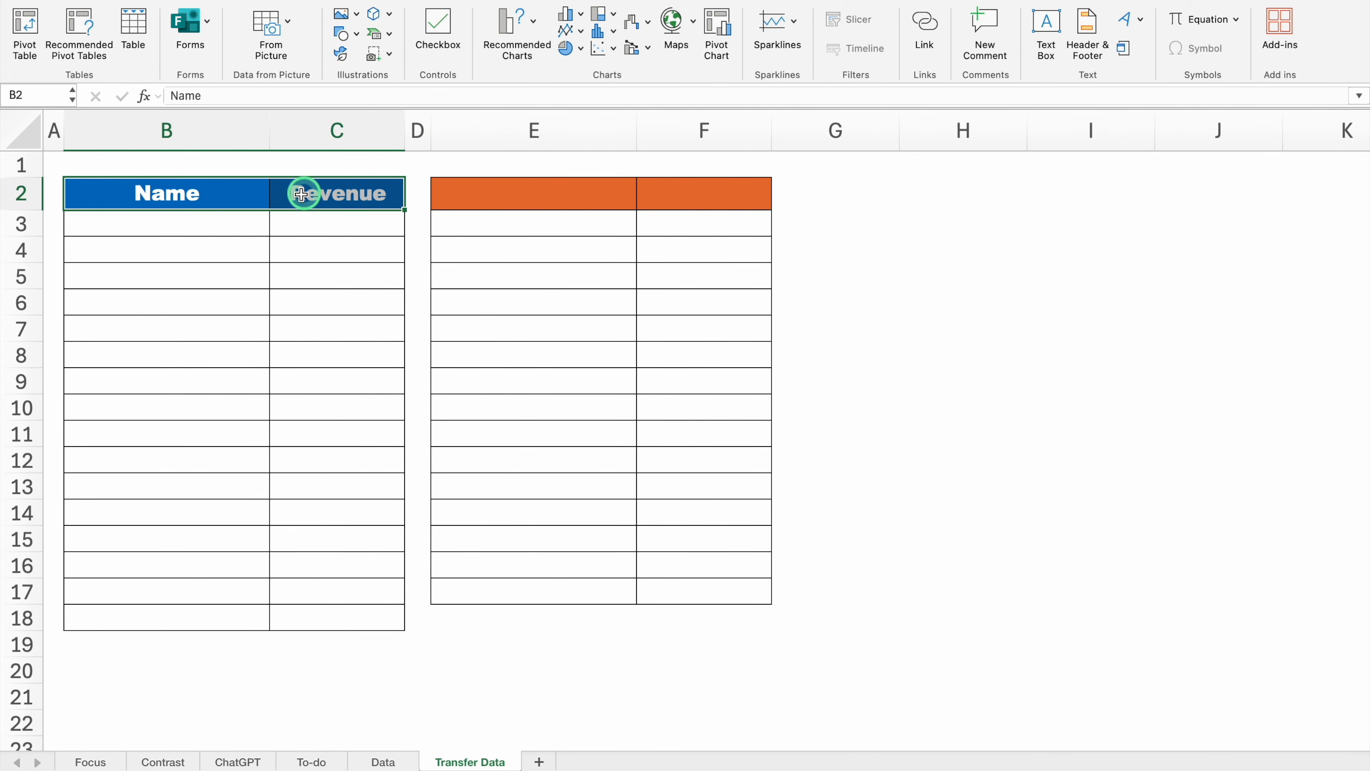
left_click(211, 223)
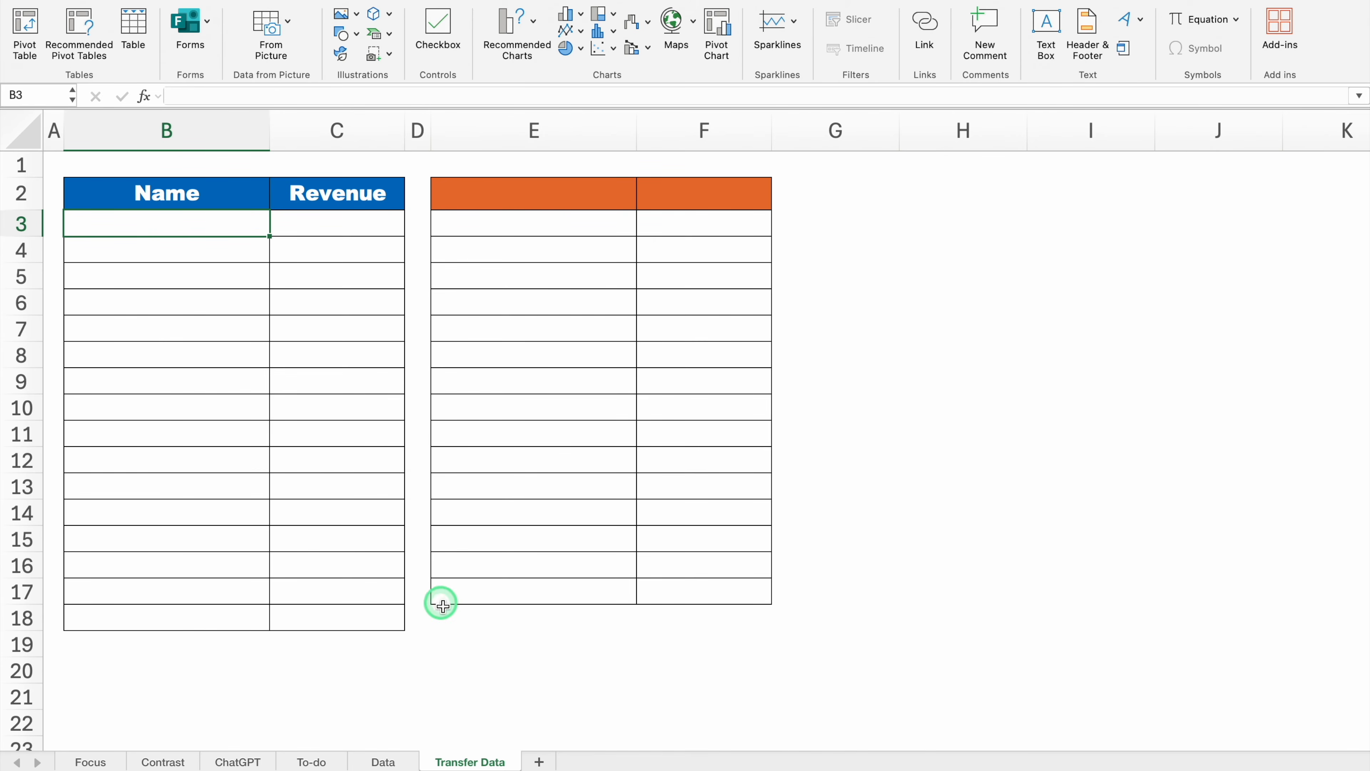
left_click(383, 761)
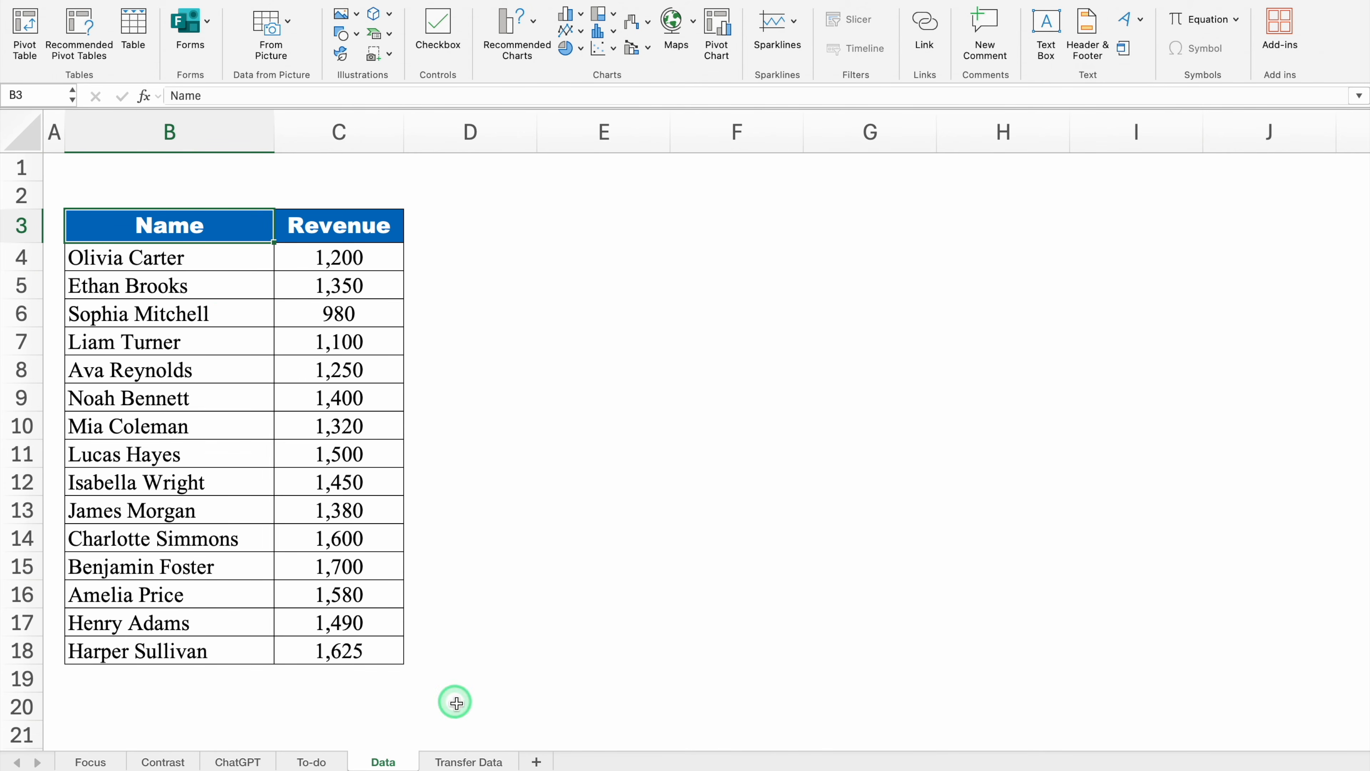
left_click(468, 761)
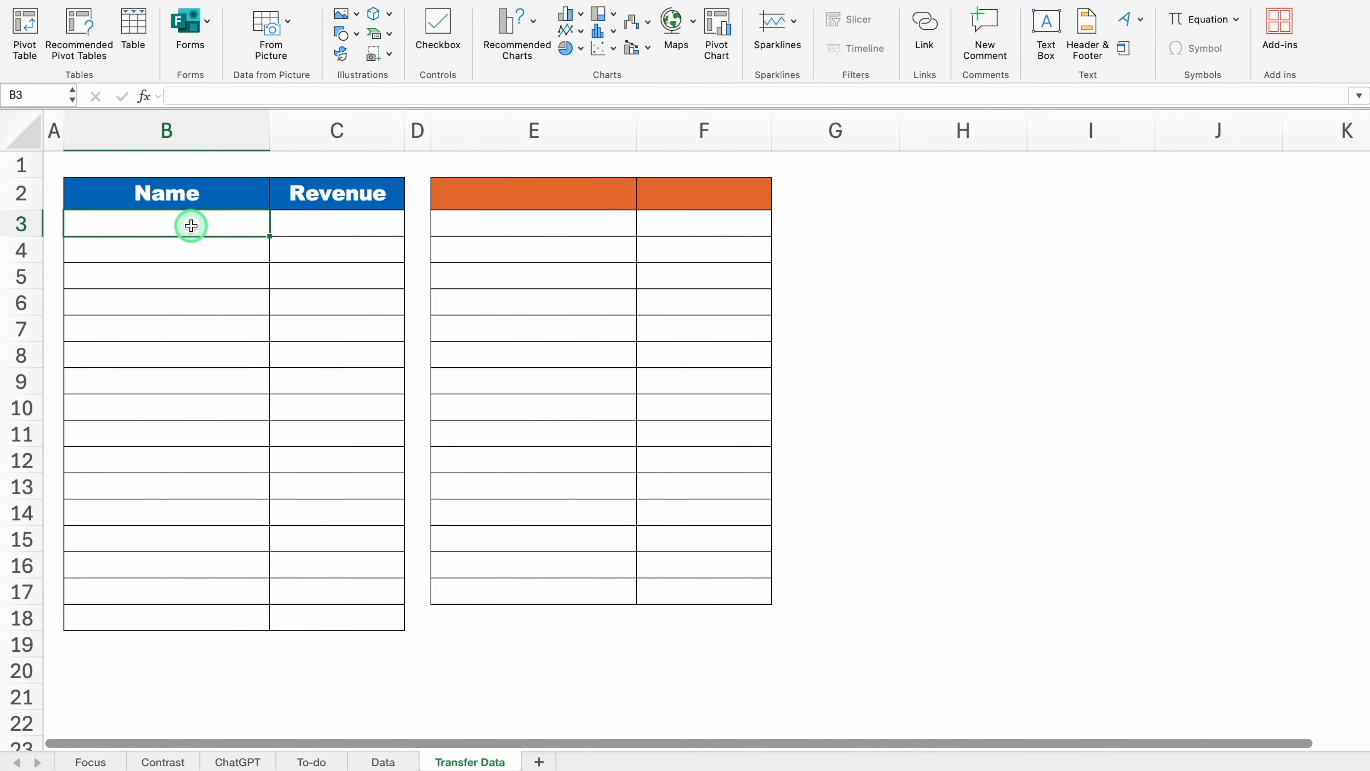
type("=")
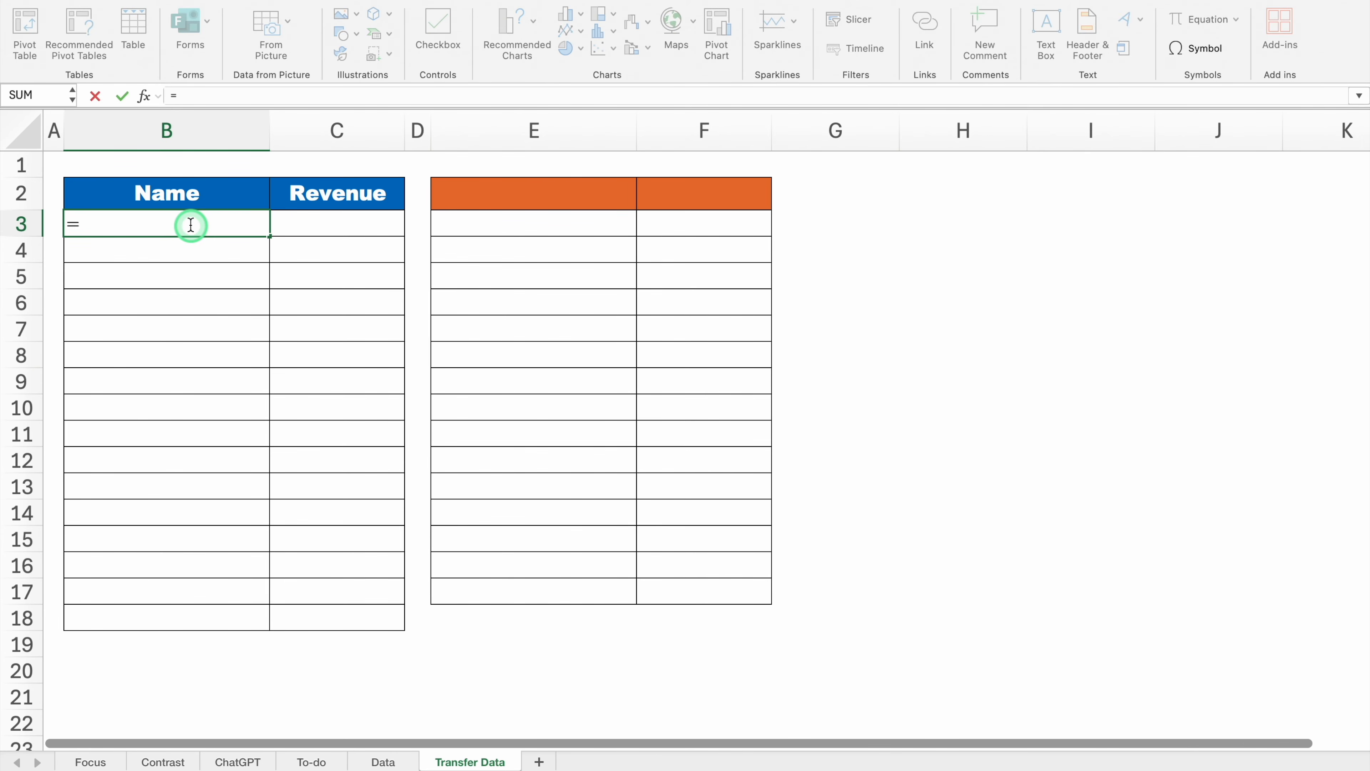
left_click(384, 762)
left_click_drag(218, 258, 357, 651)
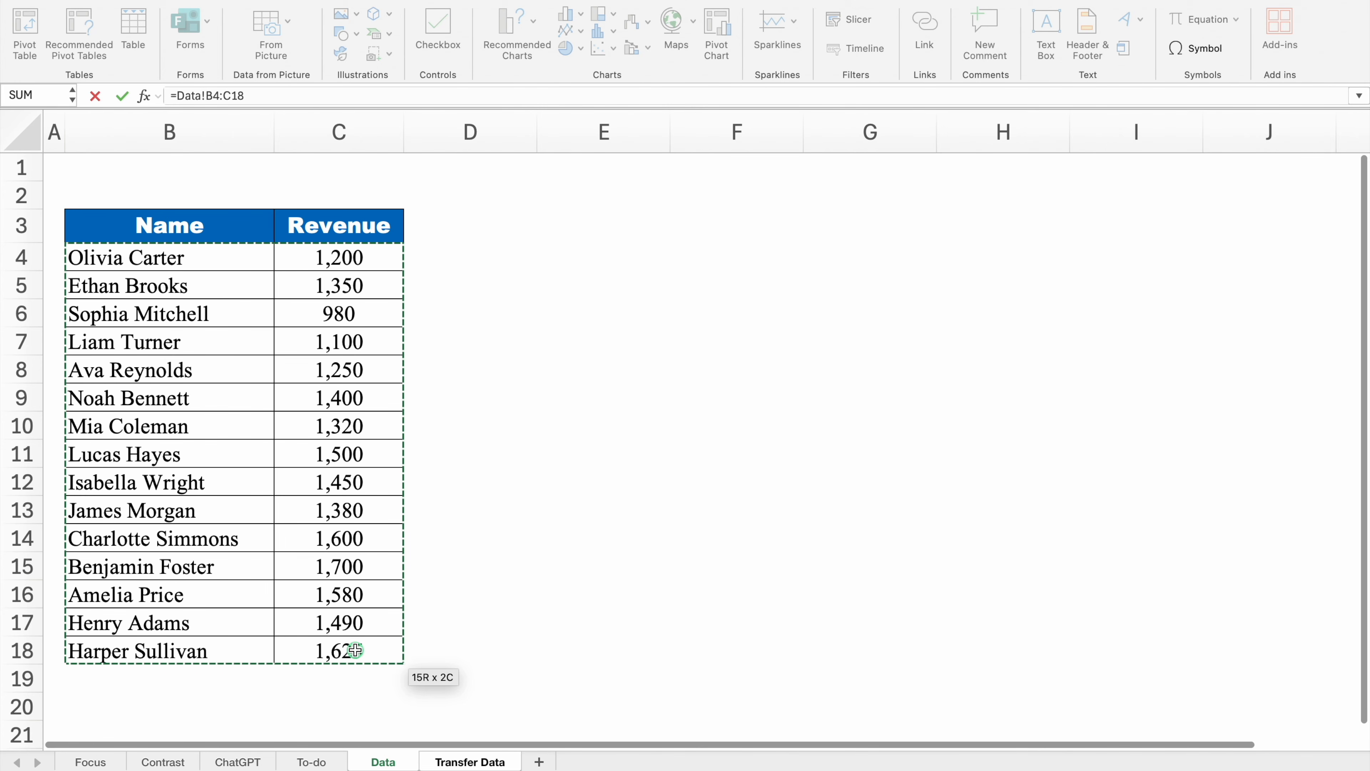
left_click_drag(355, 651, 353, 679)
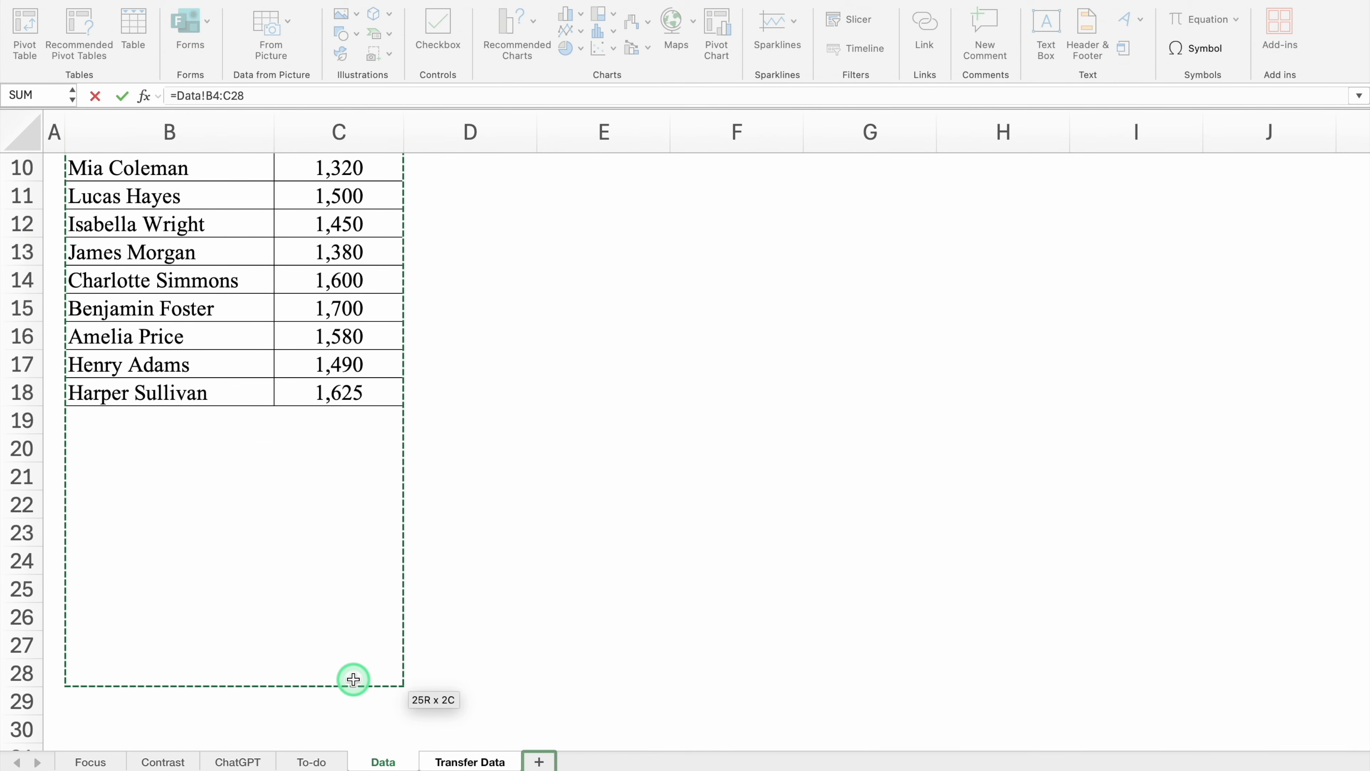
key("Return")
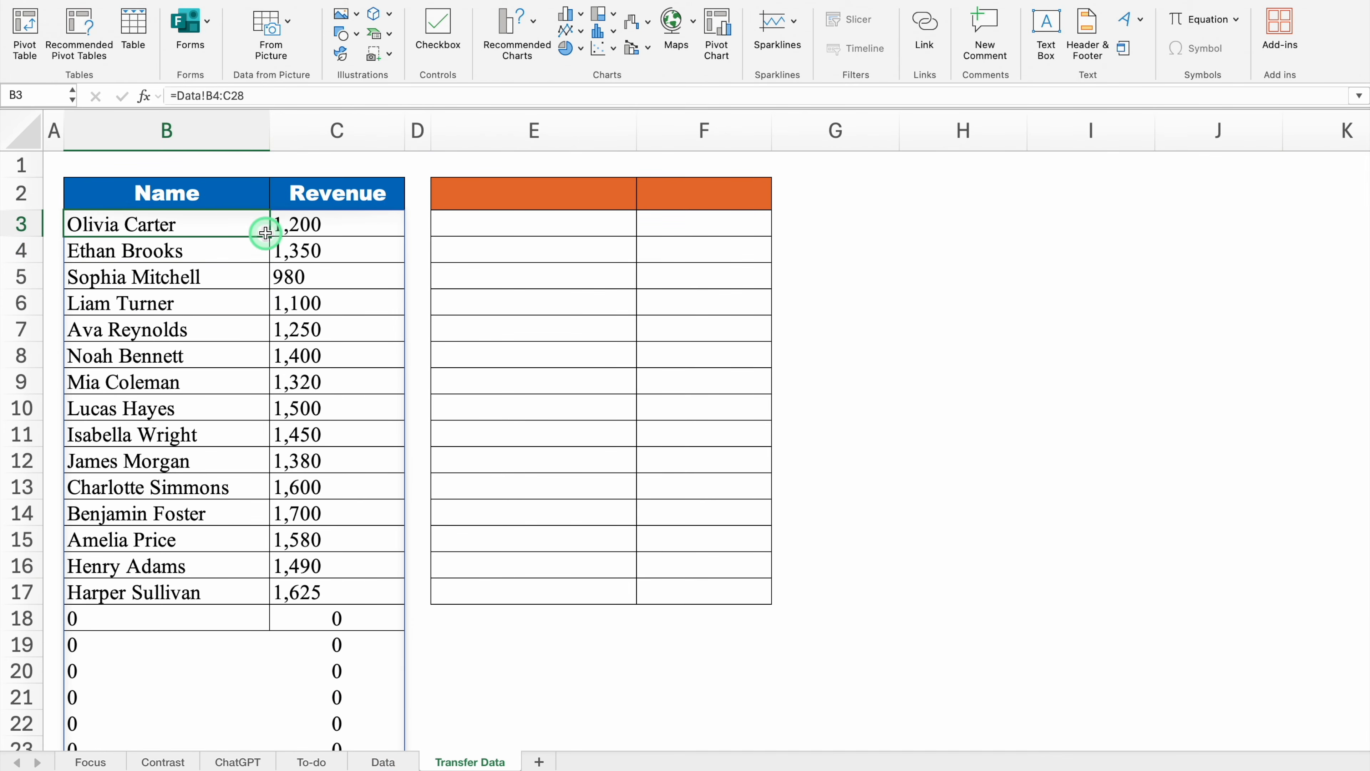
Add a dot after the colon in B3's formula so it reads =Data!B4:.C28, trimming the trailing blank rows.
left_click_drag(1364, 251, 1362, 222)
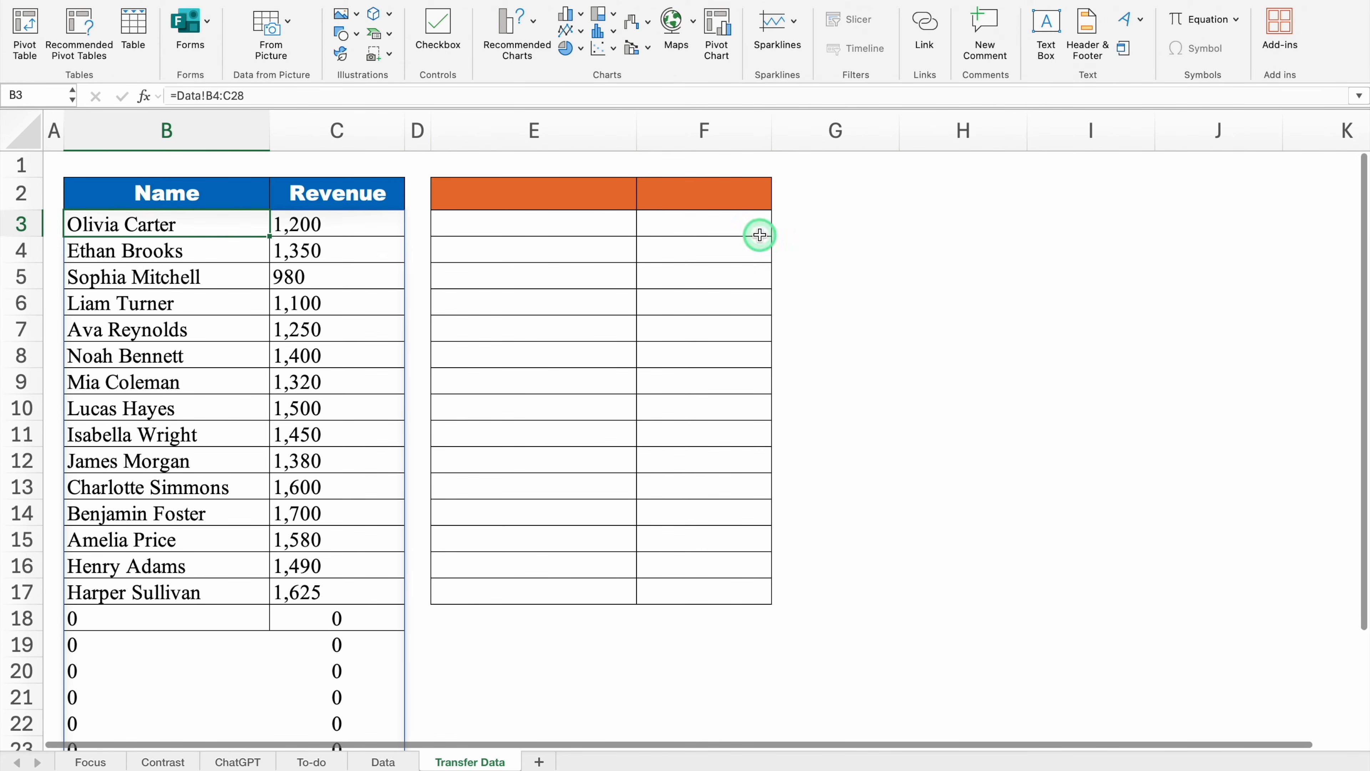
double_click(195, 224)
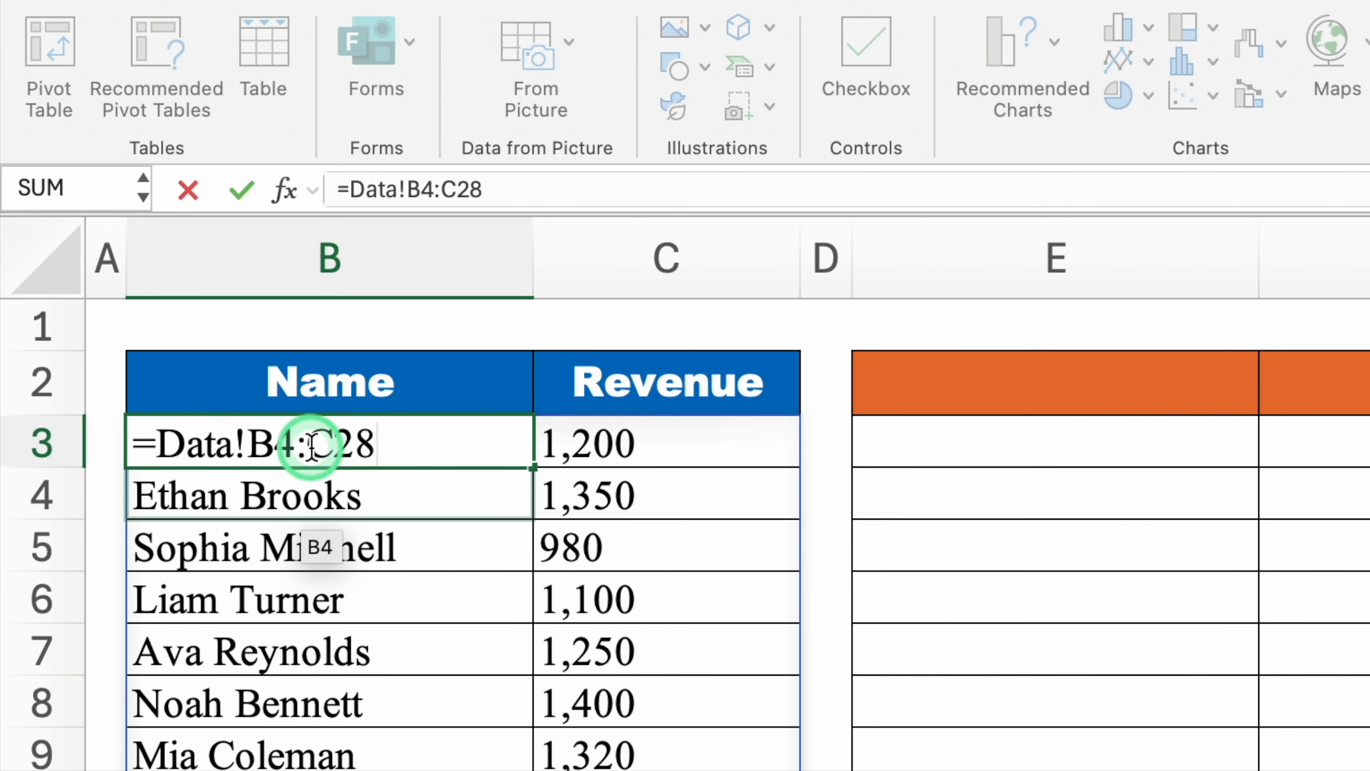
left_click(309, 447)
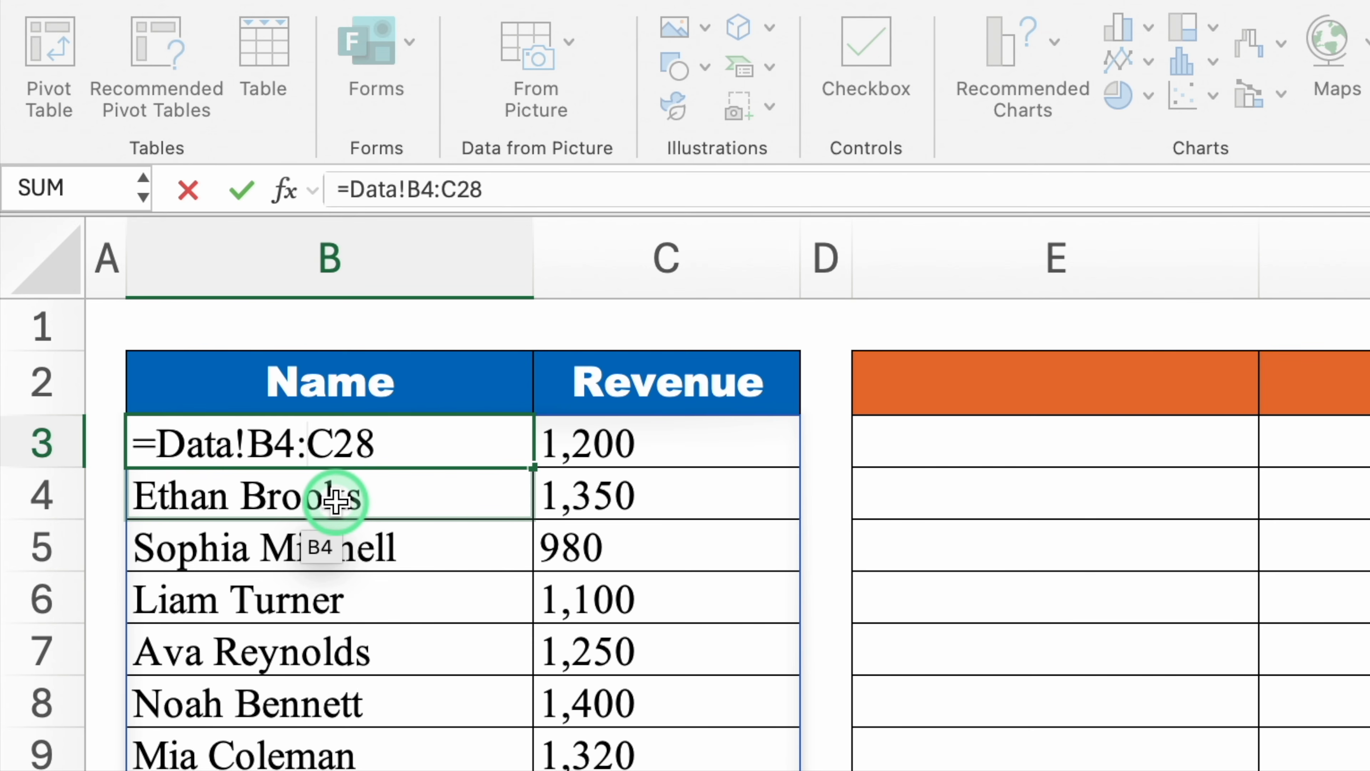
type(".")
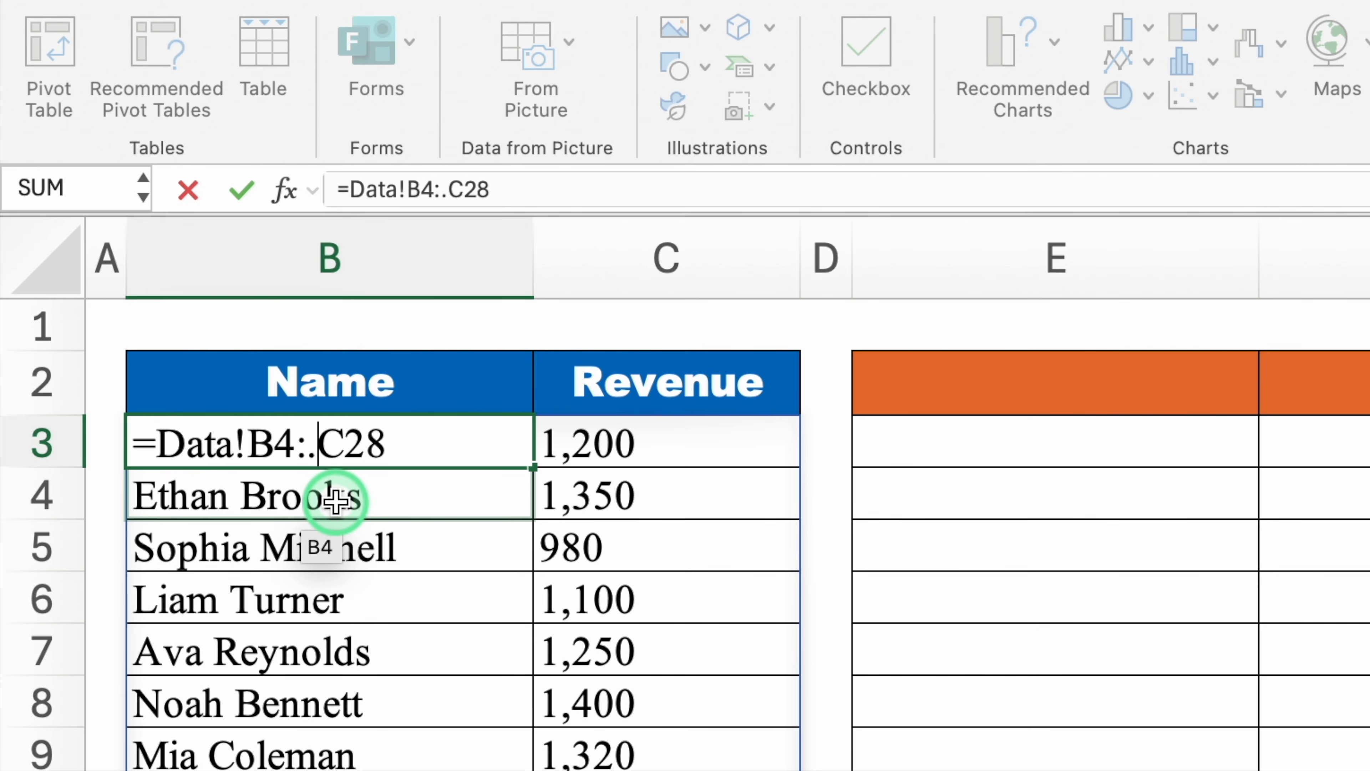
left_click(336, 501)
left_click(409, 454)
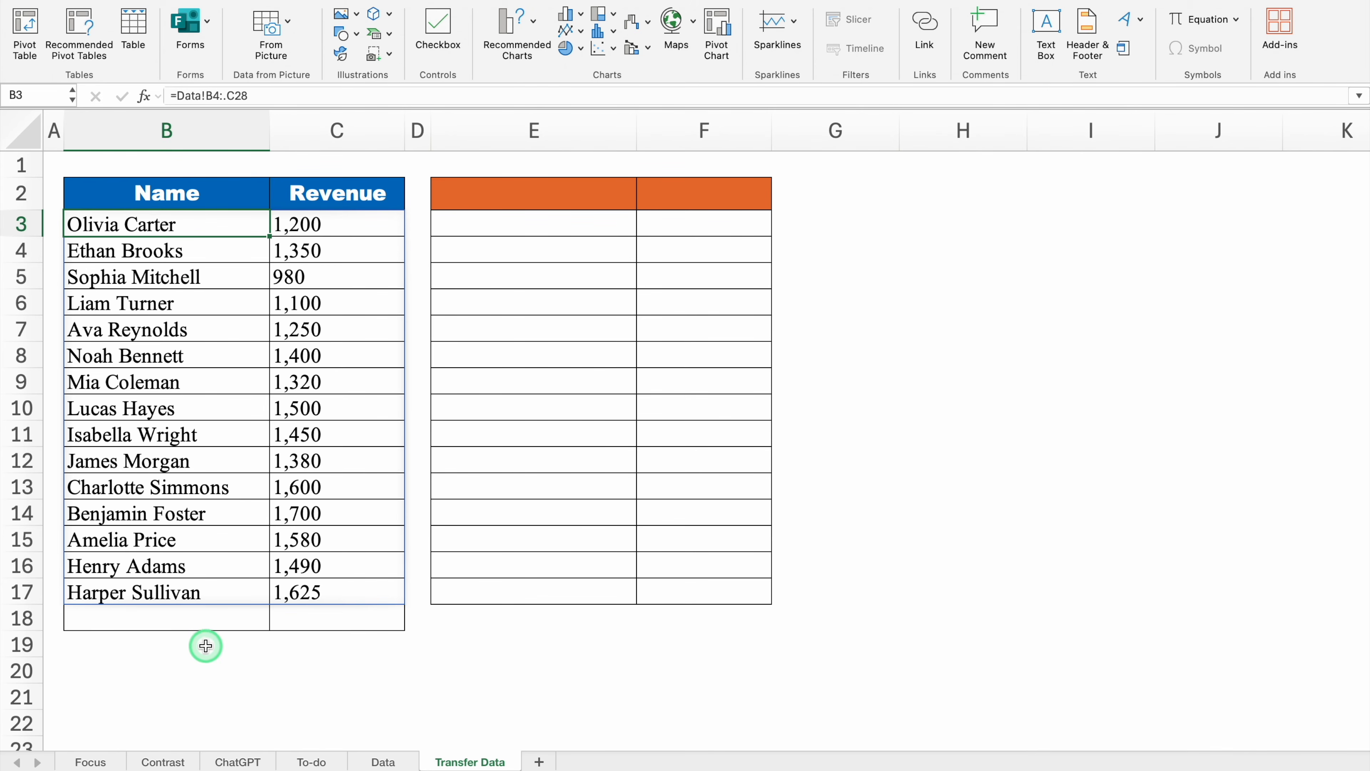
left_click(196, 647)
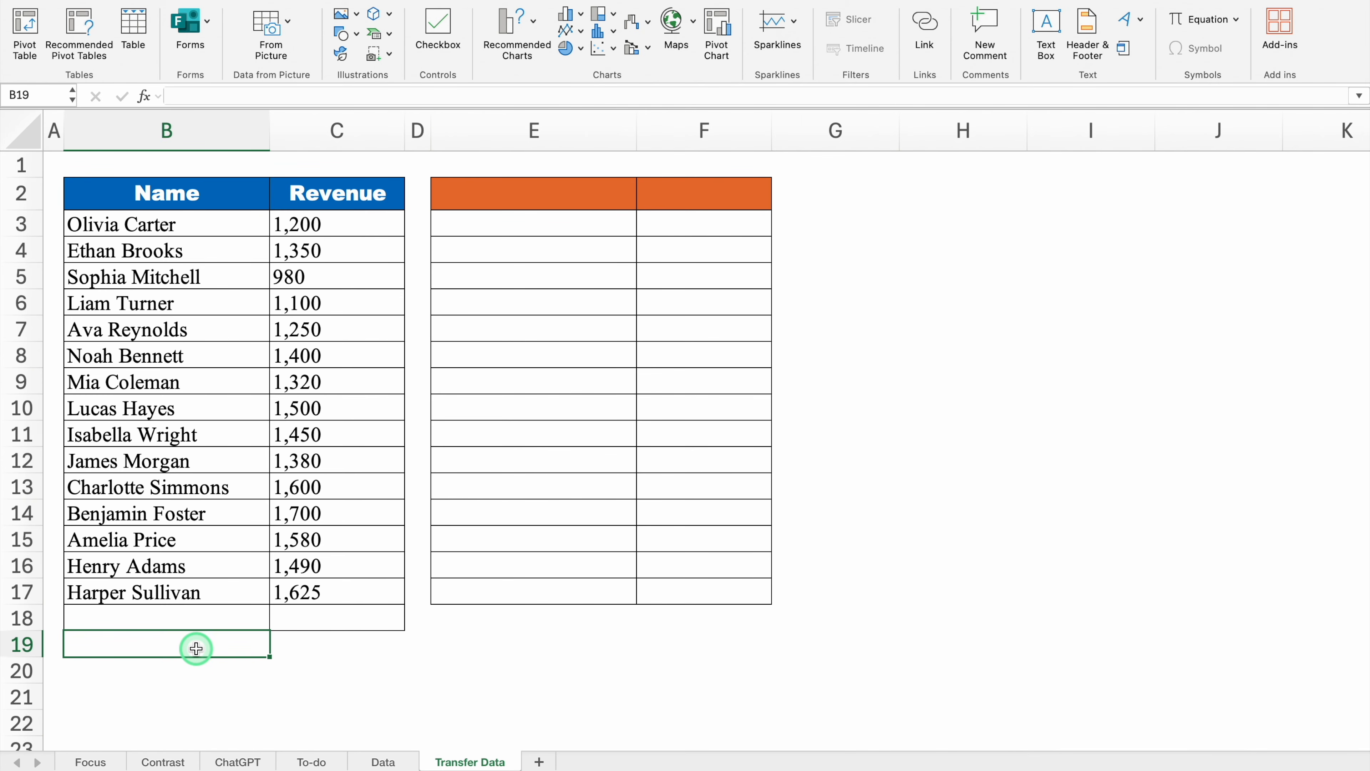
In cell E2 of the Transfer Data sheet, enter a formula returning the range B1:C45 from the Data sheet.
left_click(506, 200)
left_click(675, 201)
left_click(549, 201)
type("=")
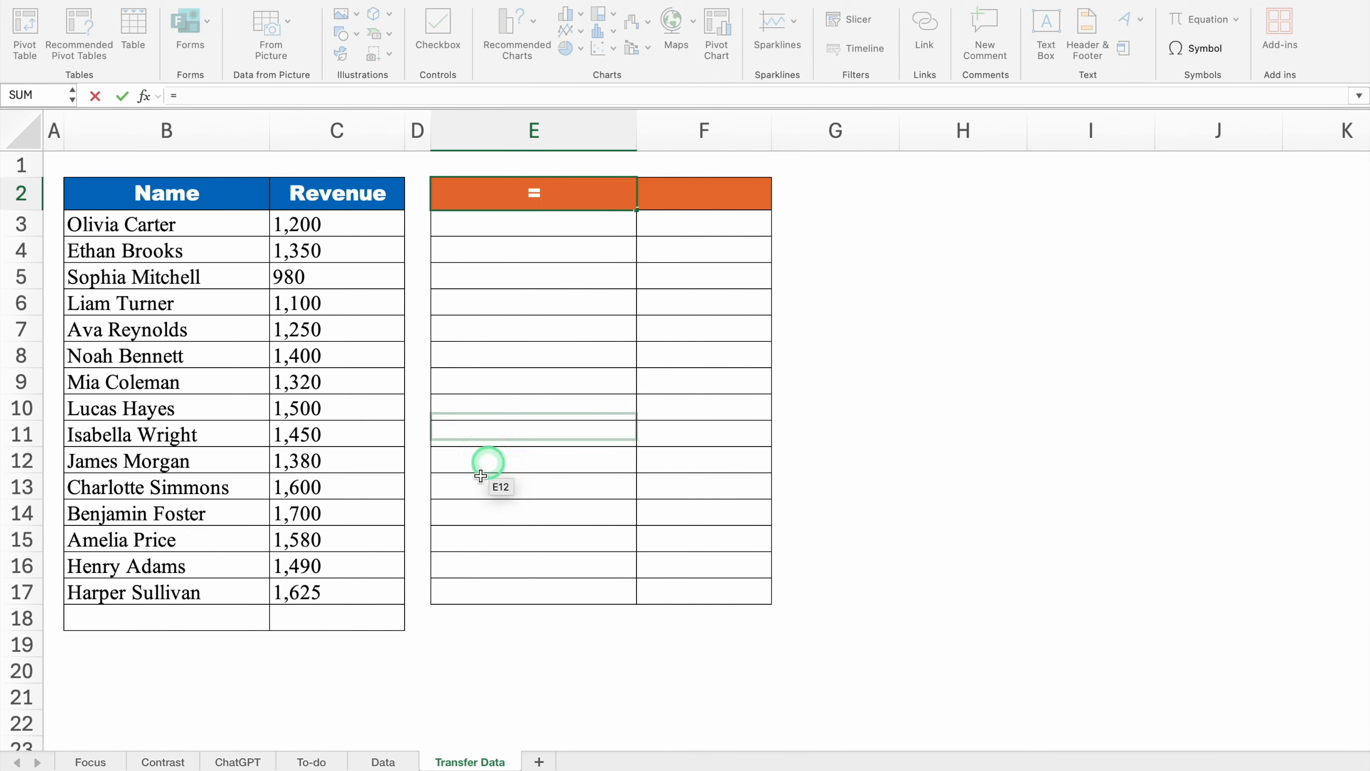
left_click(384, 760)
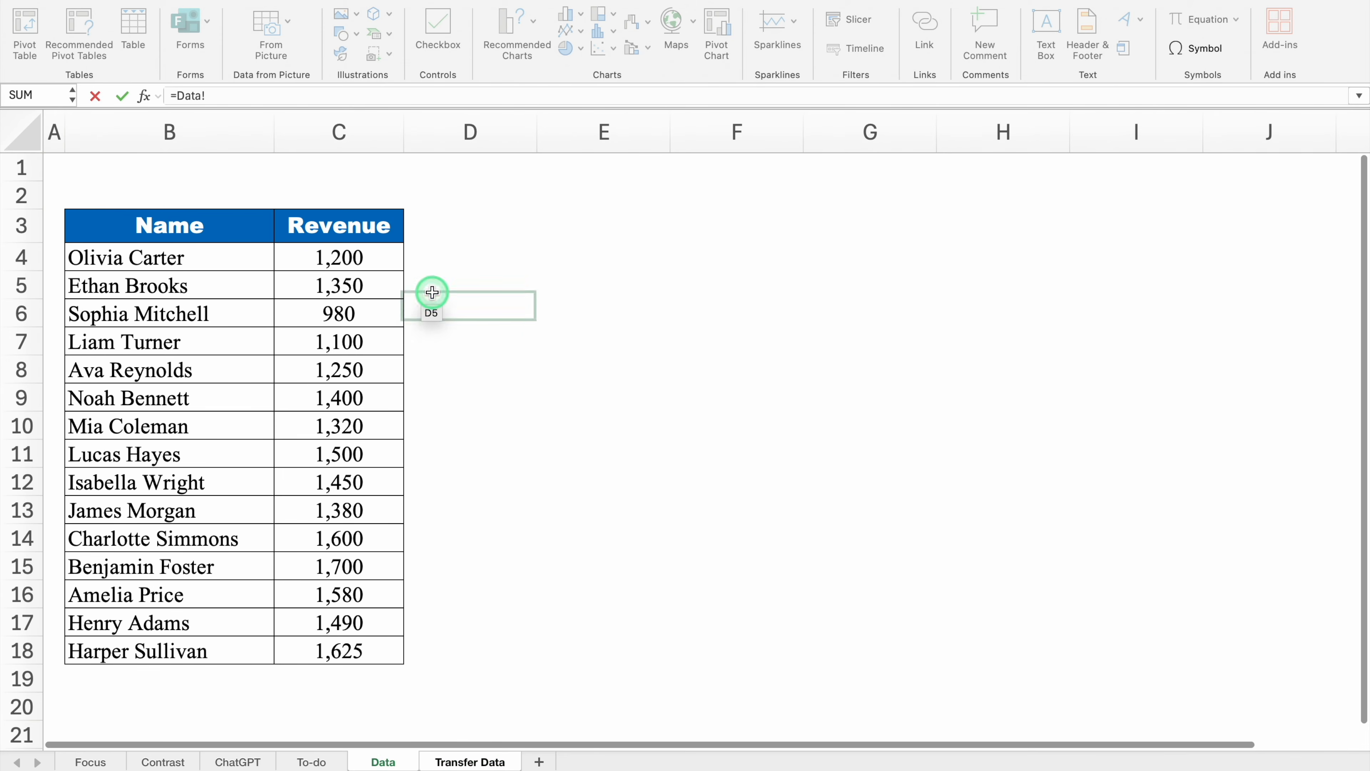
left_click(128, 169)
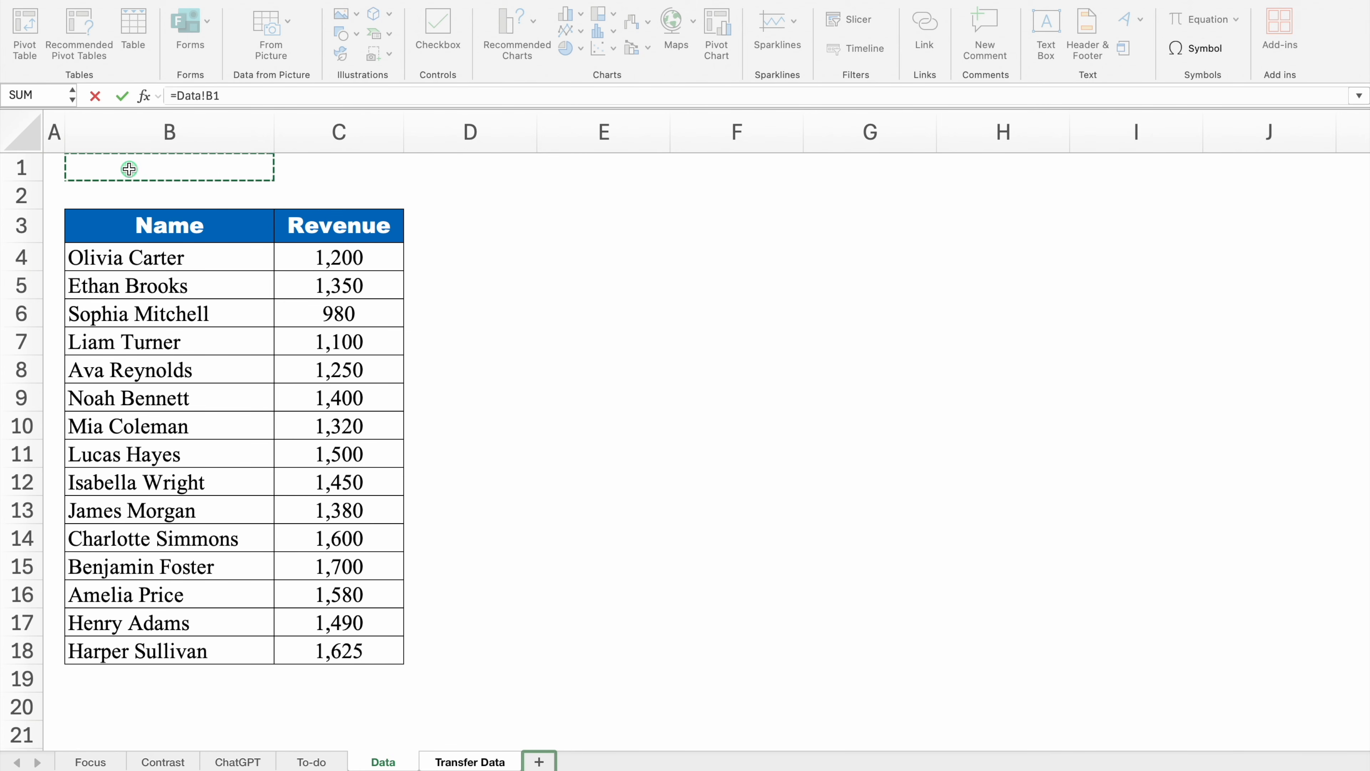
left_click_drag(129, 170, 374, 611)
key("Return")
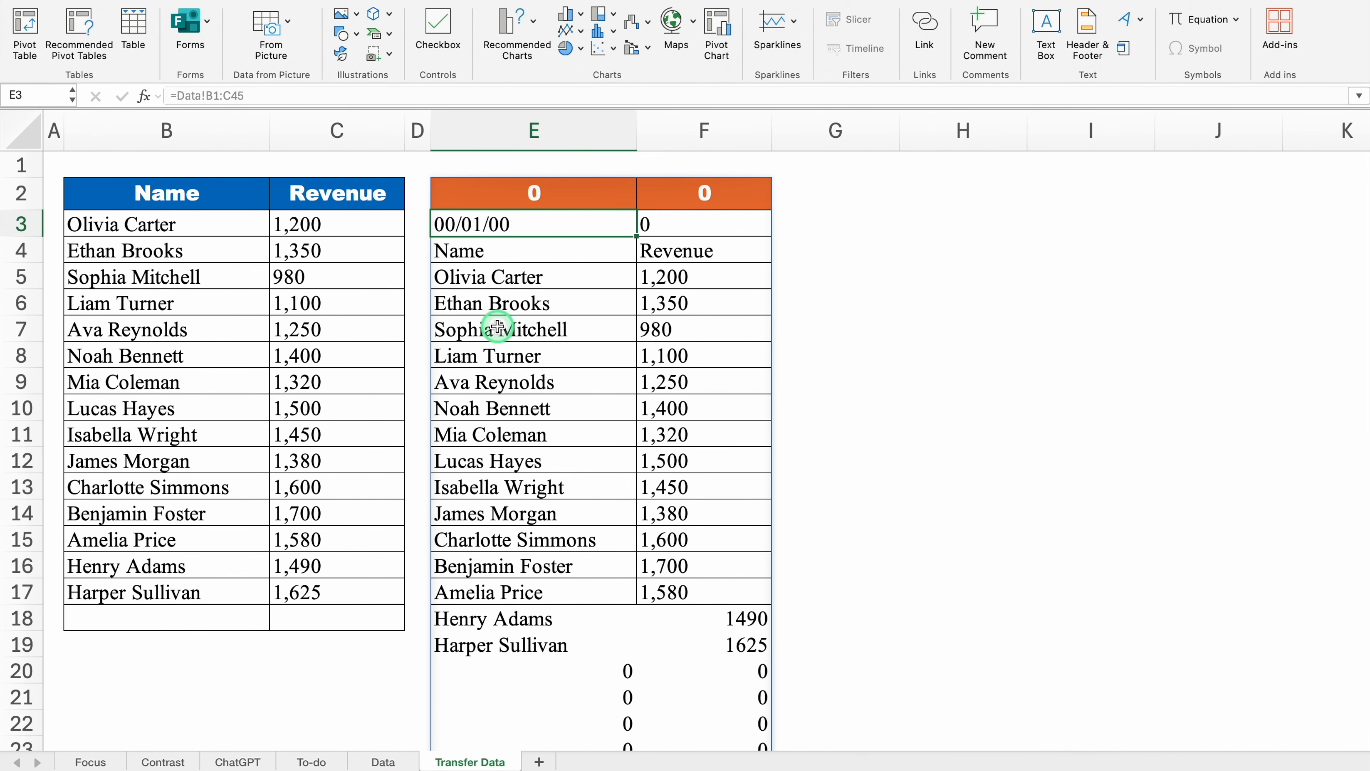
Add a dot before the colon in E2's formula so it reads =Data!B1.:C45, trimming the leading blank rows.
mouse_move(547, 250)
left_mouse_down()
mouse_move(656, 250)
mouse_move(572, 251)
left_mouse_up()
left_click(535, 197)
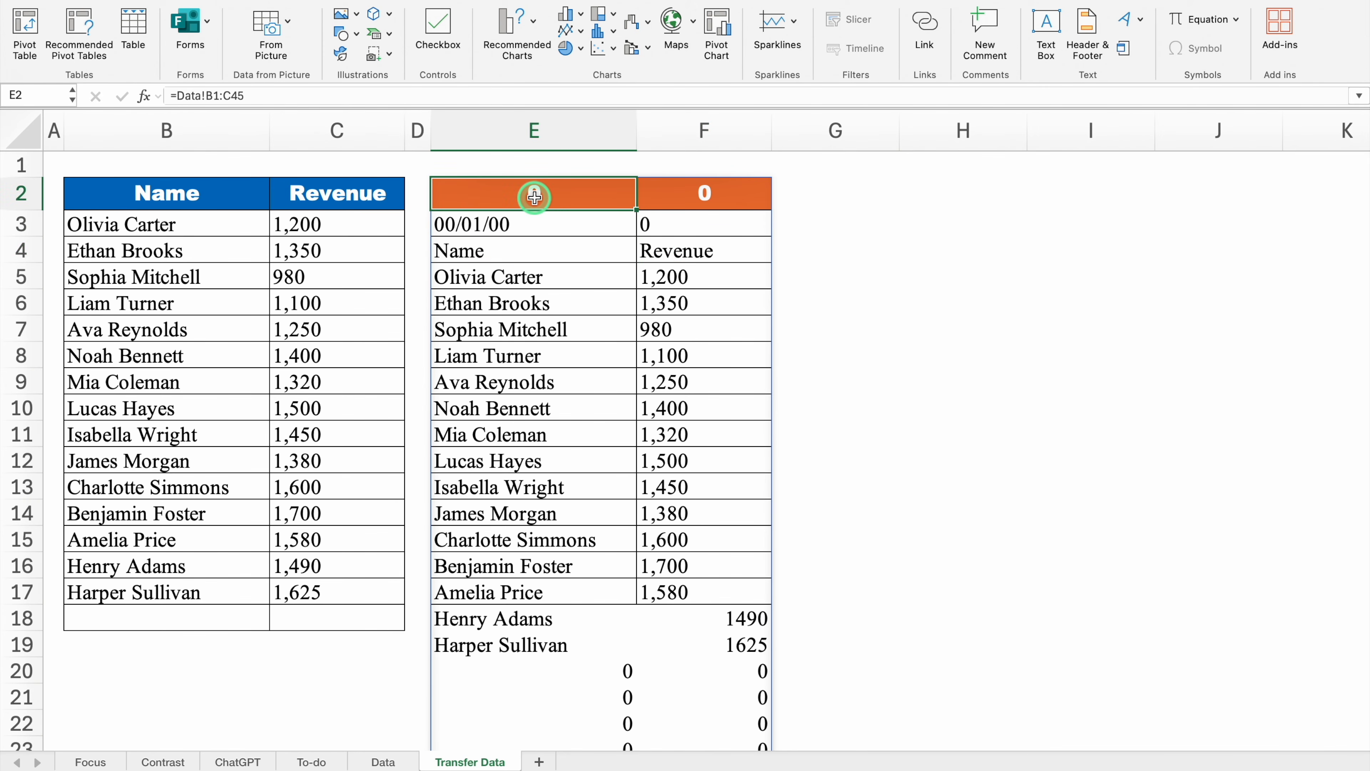
left_click(566, 674)
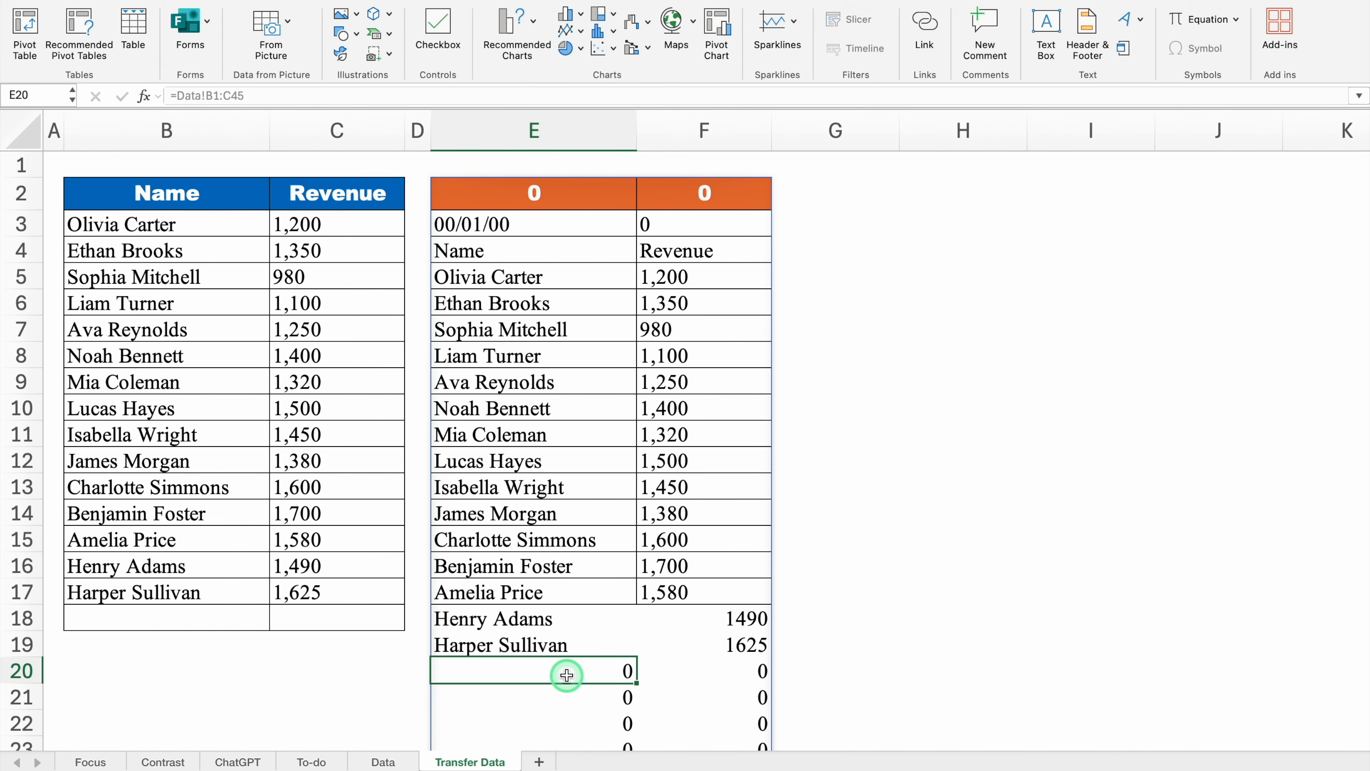
left_click(543, 191)
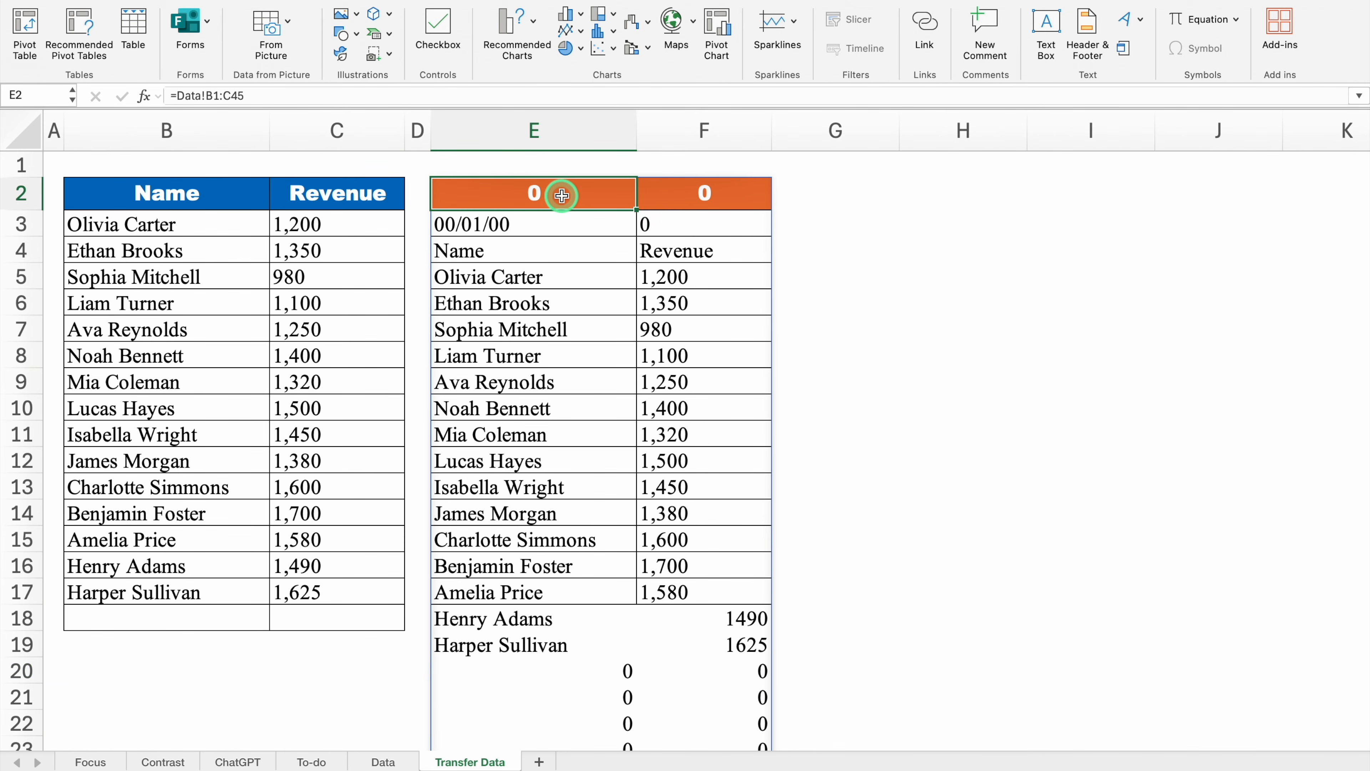
double_click(562, 196)
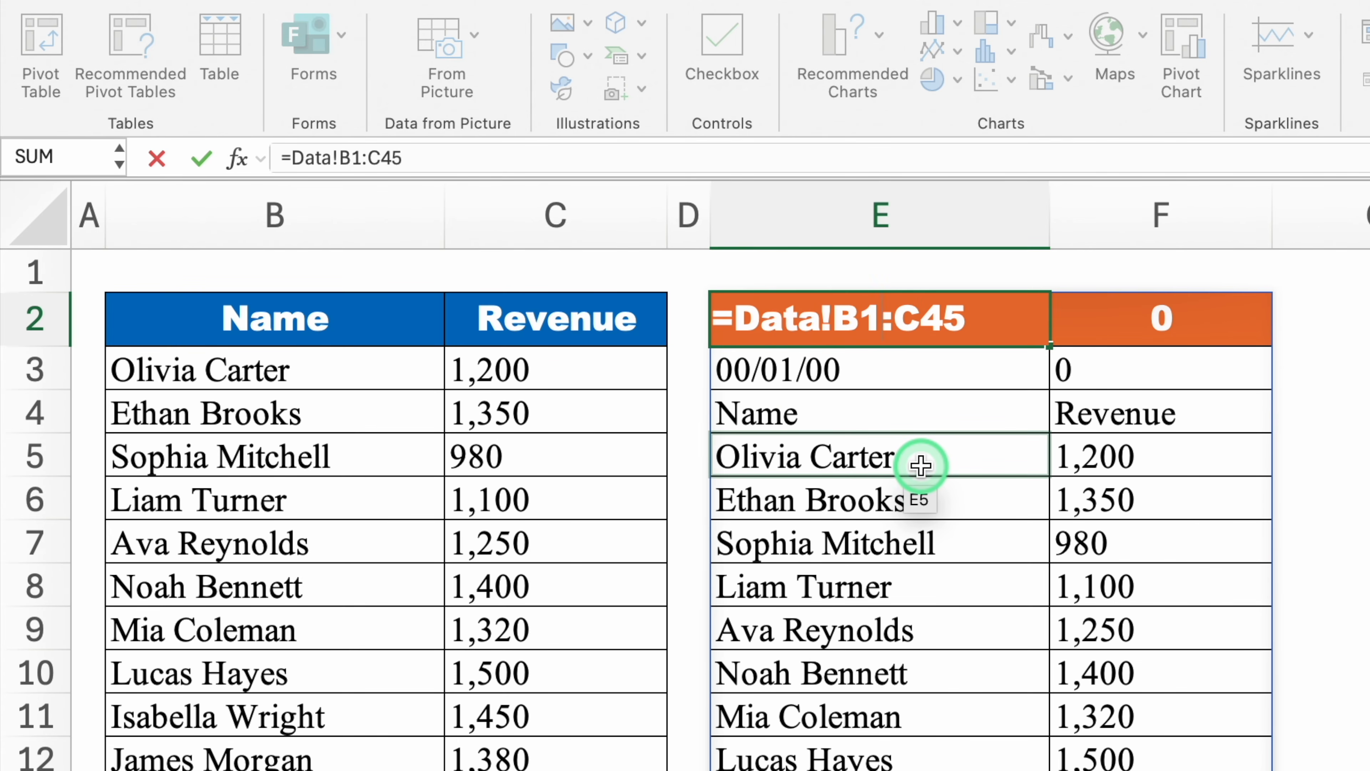
type(".")
key("Return")
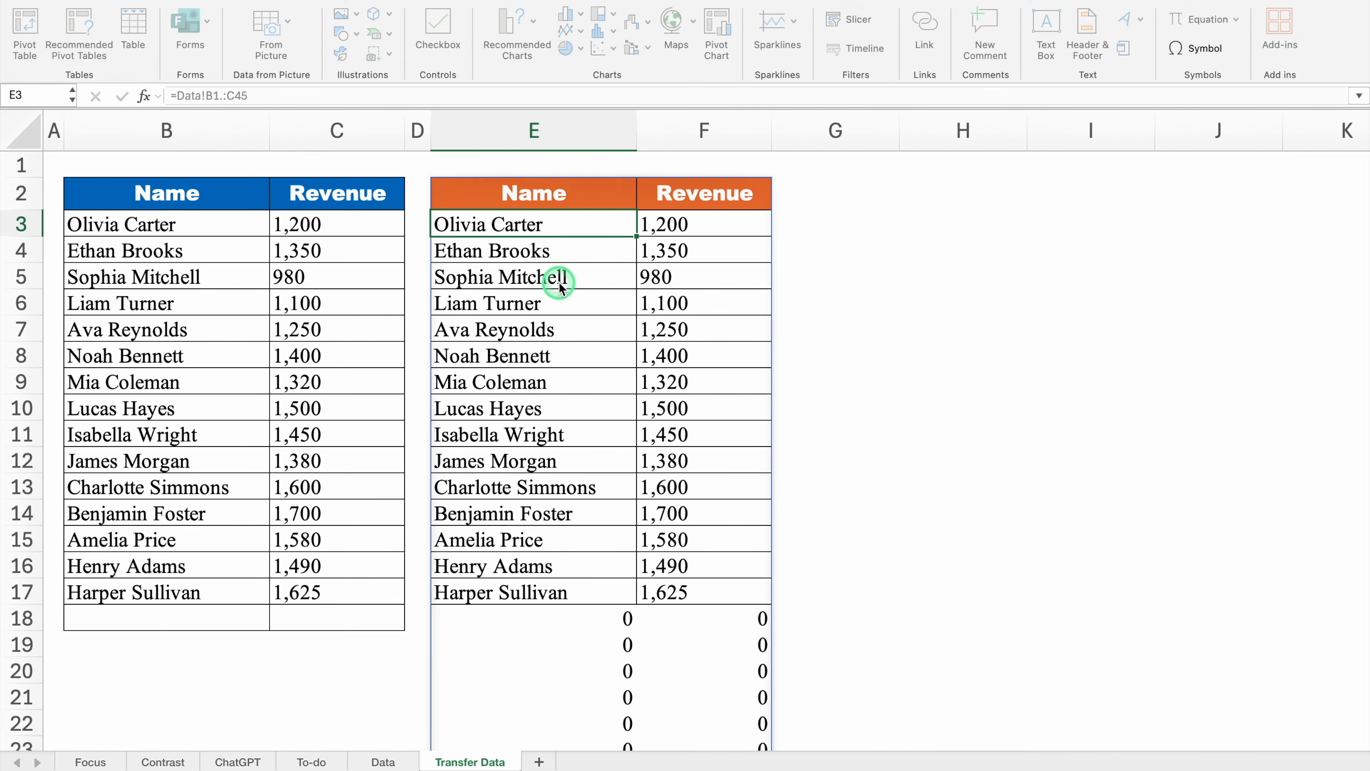
Add a second dot after the colon in E2's formula so it reads =Data!B1.:.C45, trimming the trailing blank rows too.
left_click(564, 190)
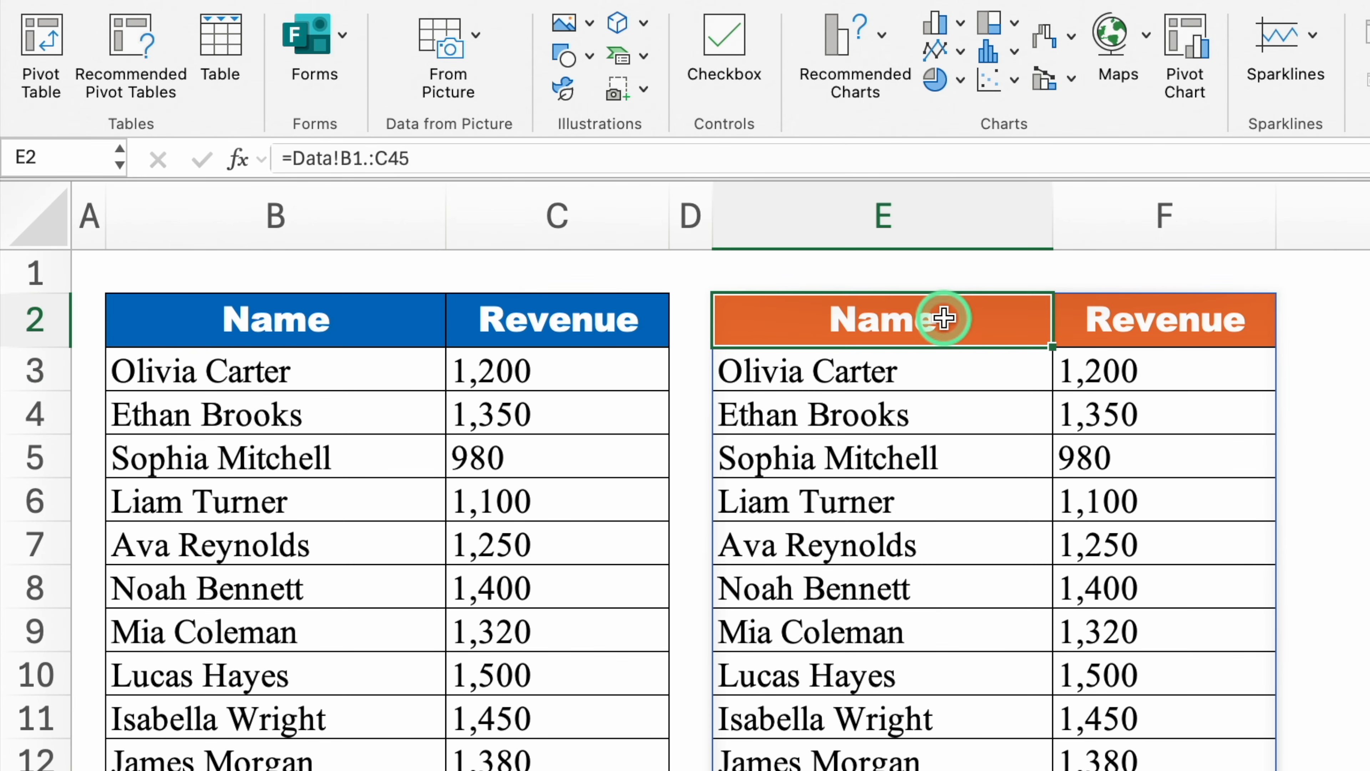
double_click(571, 192)
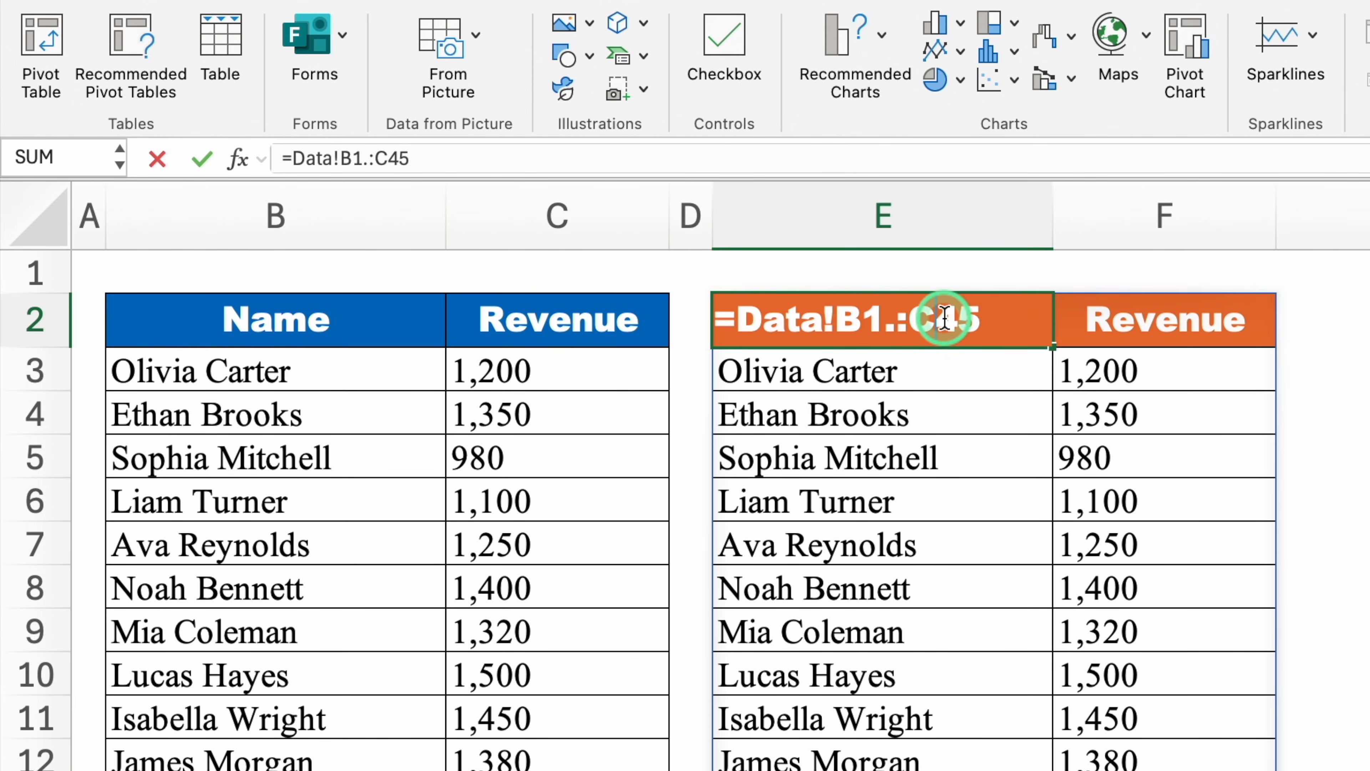
left_click(911, 323)
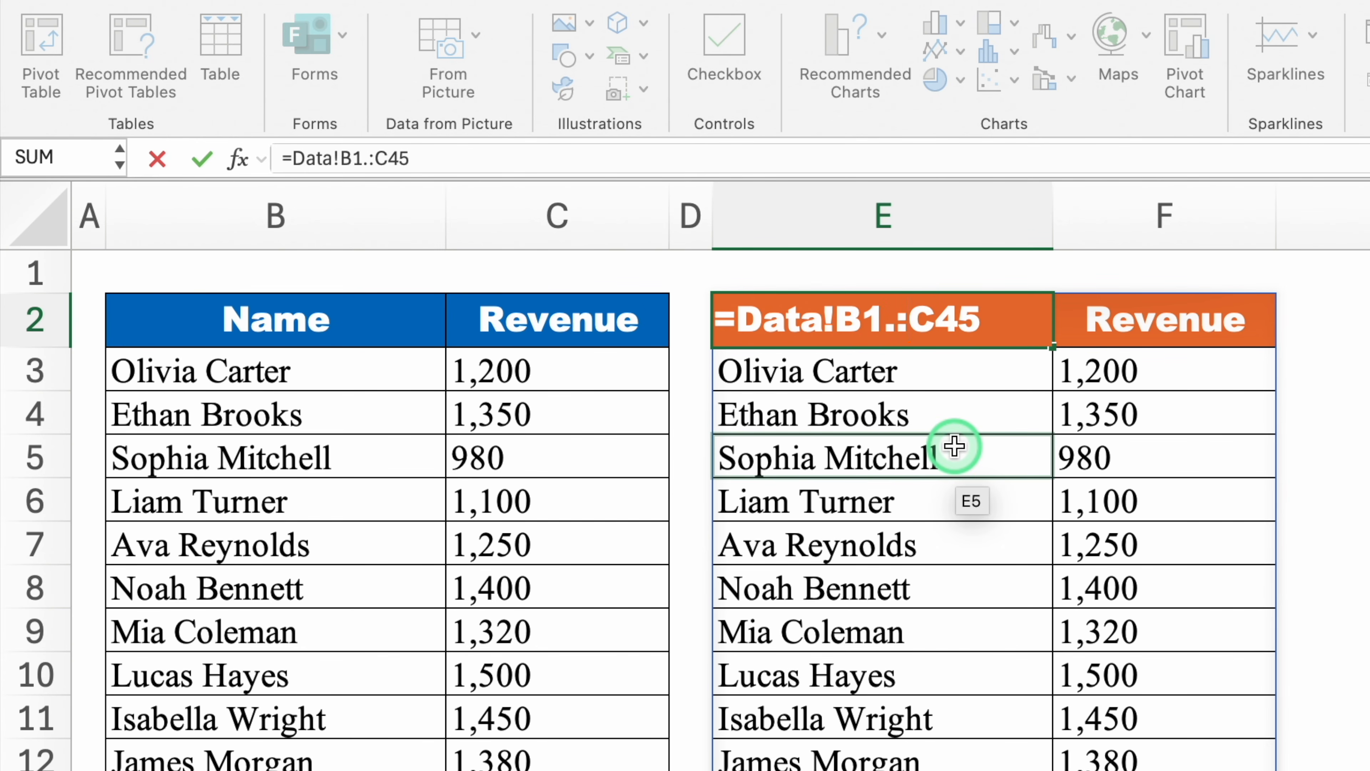
type(".")
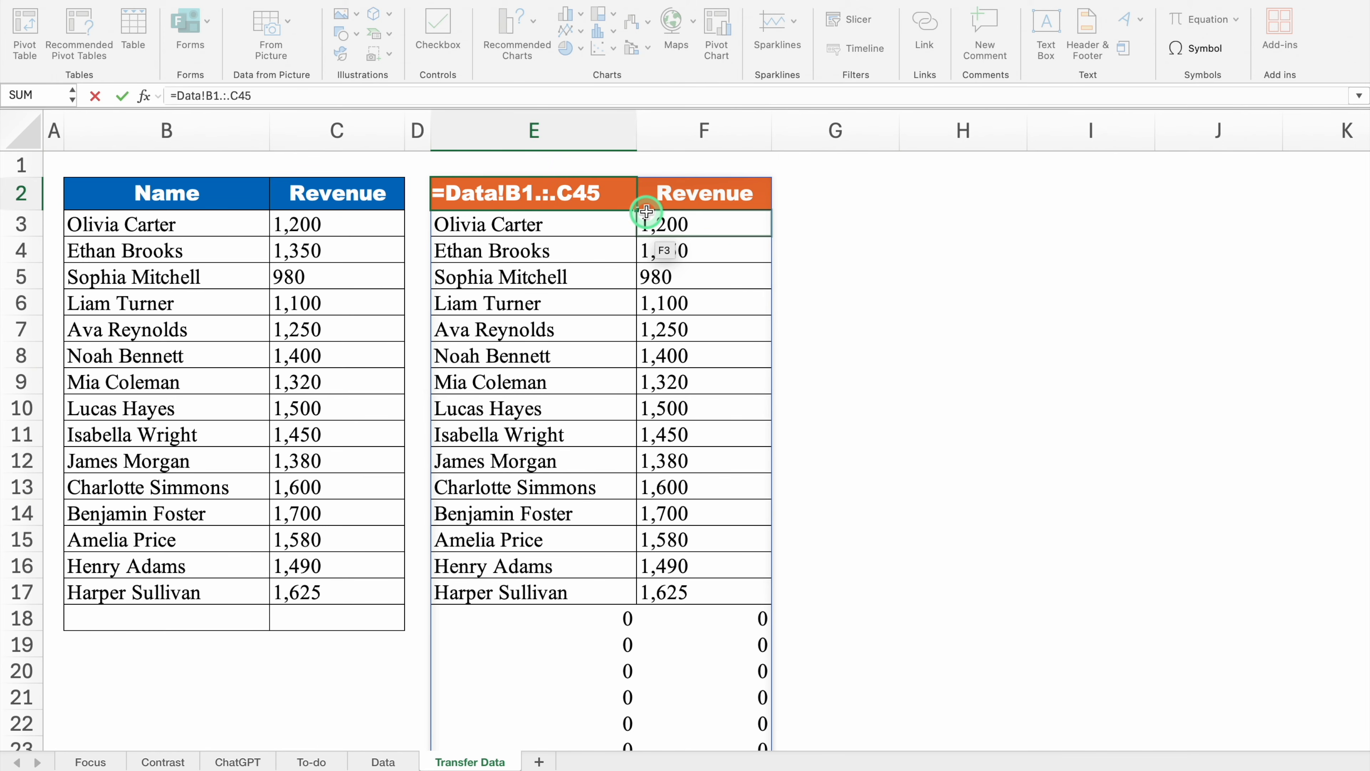
key("Return")
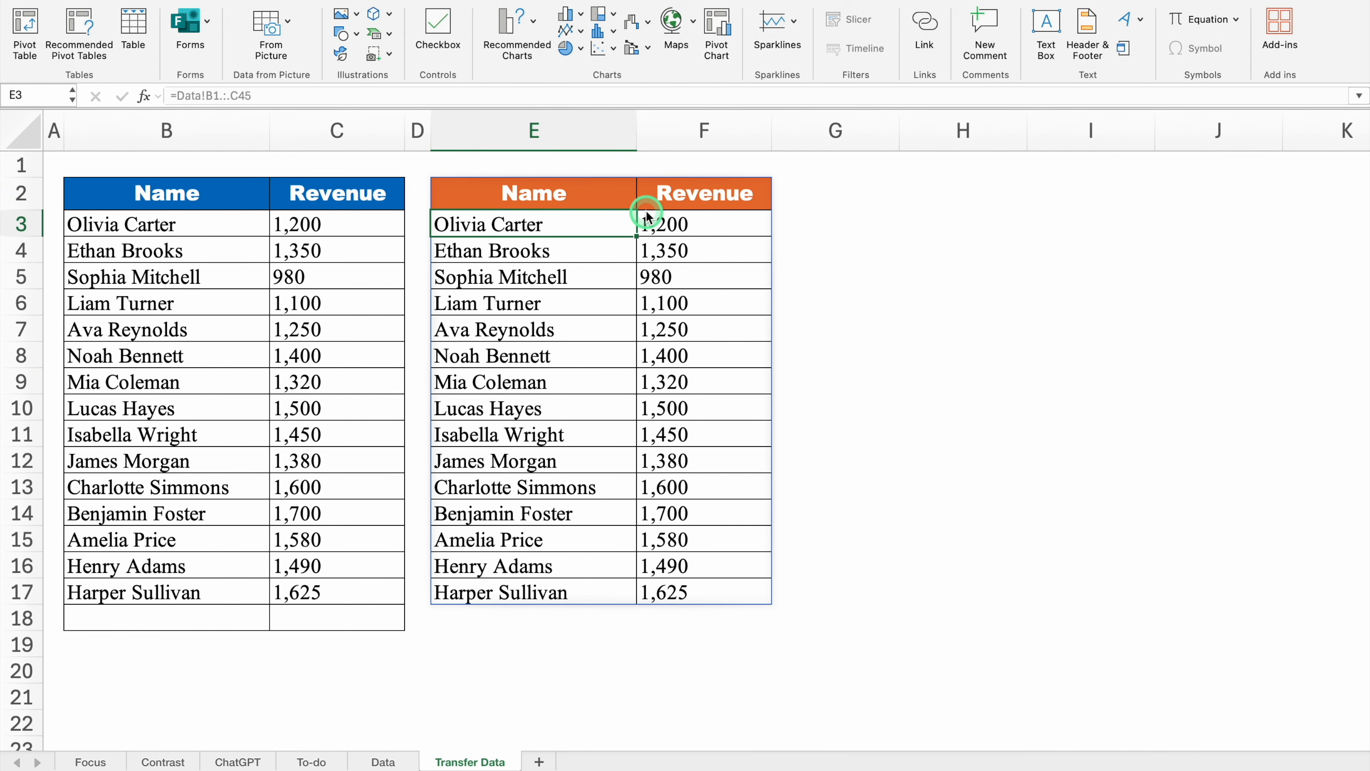
left_click(534, 619)
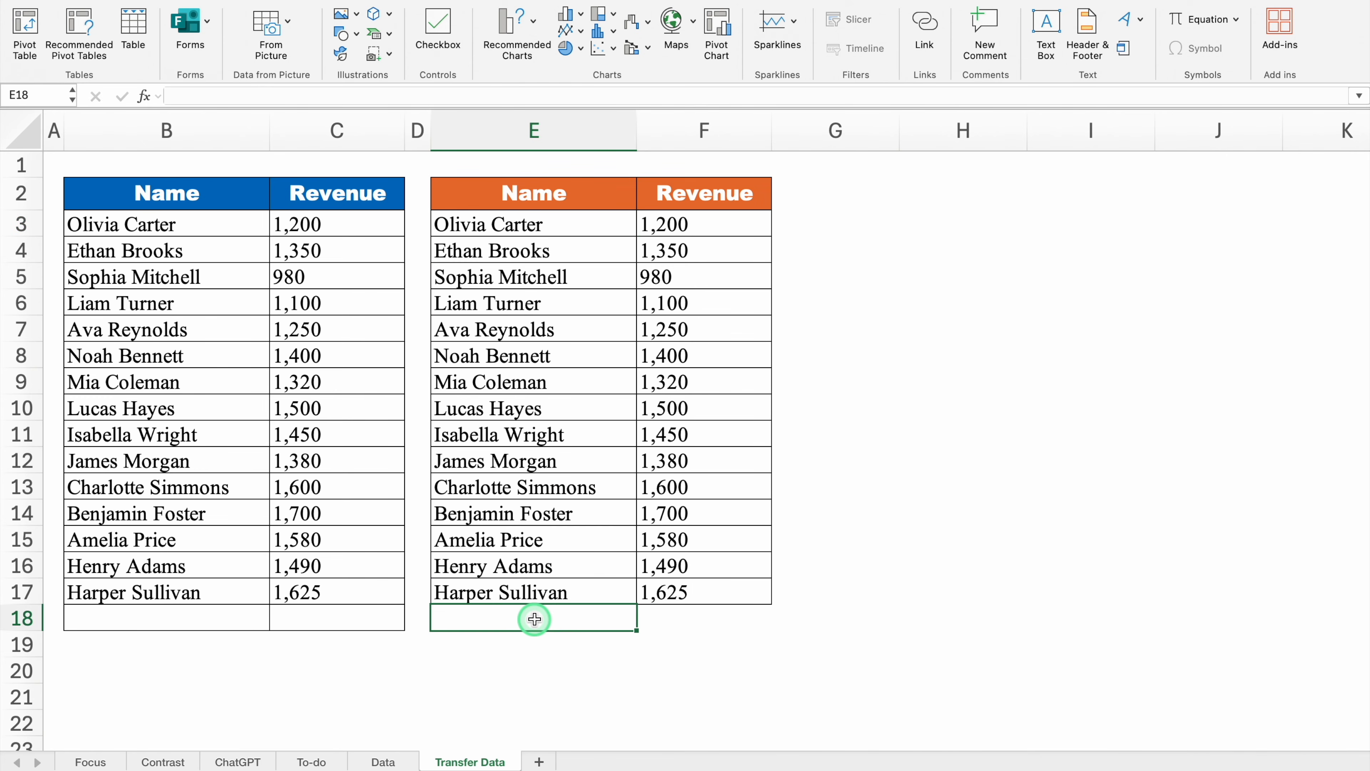